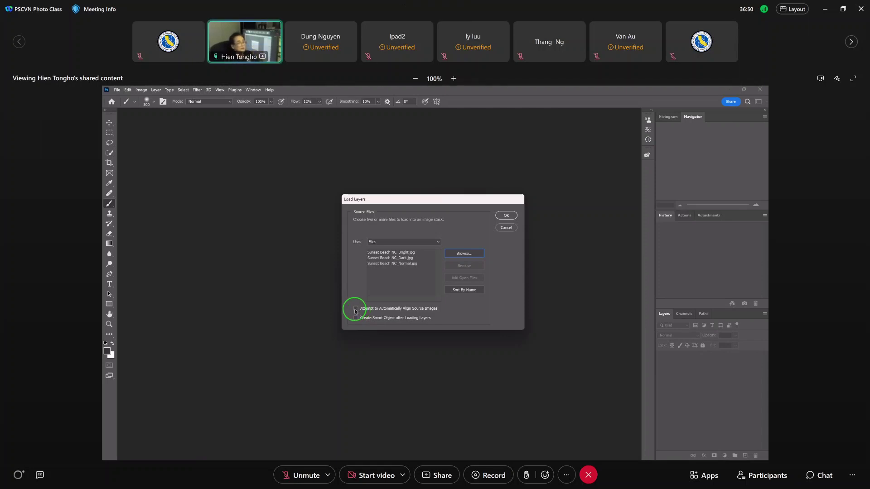
Step: Turn on automatic alignment of the source images and load the three Sunset Beach NC files as layers
{"action": "left_click", "coordinate": [356, 309]}
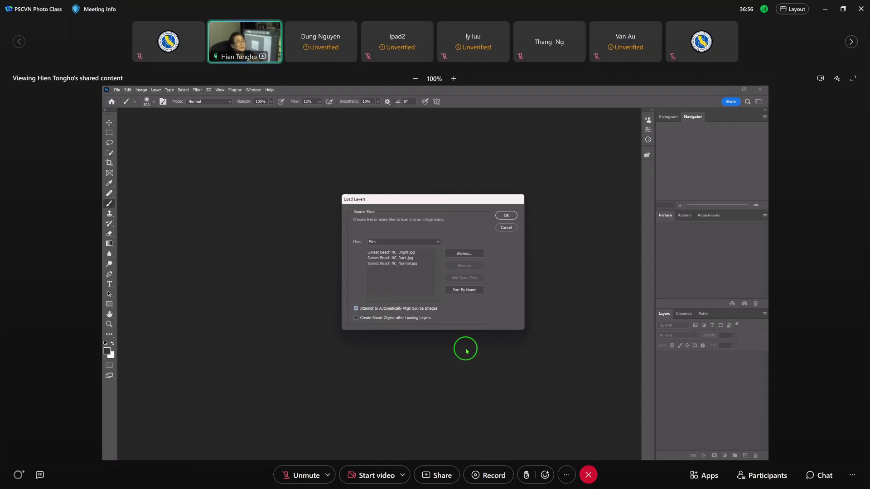
{"action": "left_click", "coordinate": [506, 215]}
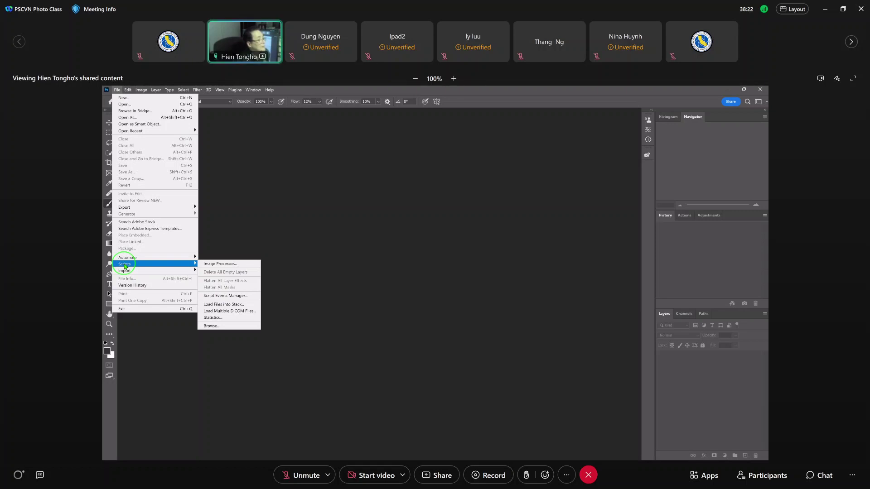
Step: Load Sunset Beach NC_Bright.jpg, NC_Dark.jpg and NC_Normal.jpg into one stack with automatic alignment of the source images
{"action": "left_click", "coordinate": [215, 307]}
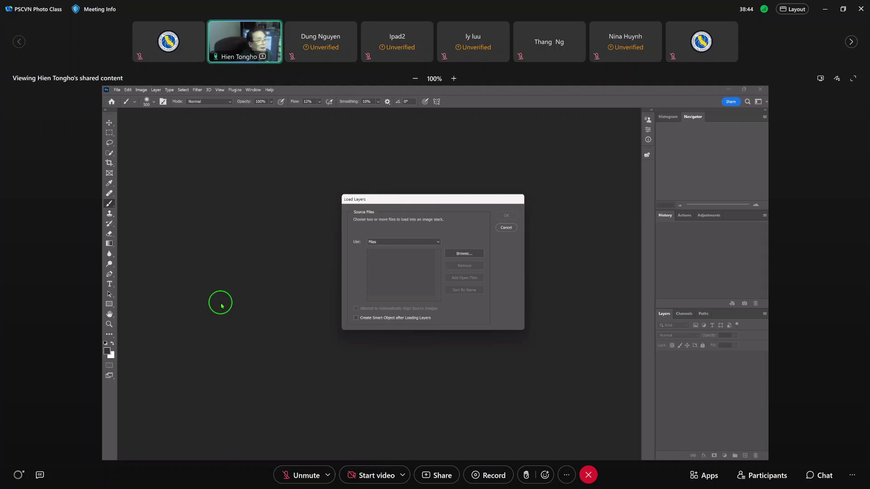
{"action": "left_click", "coordinate": [465, 253]}
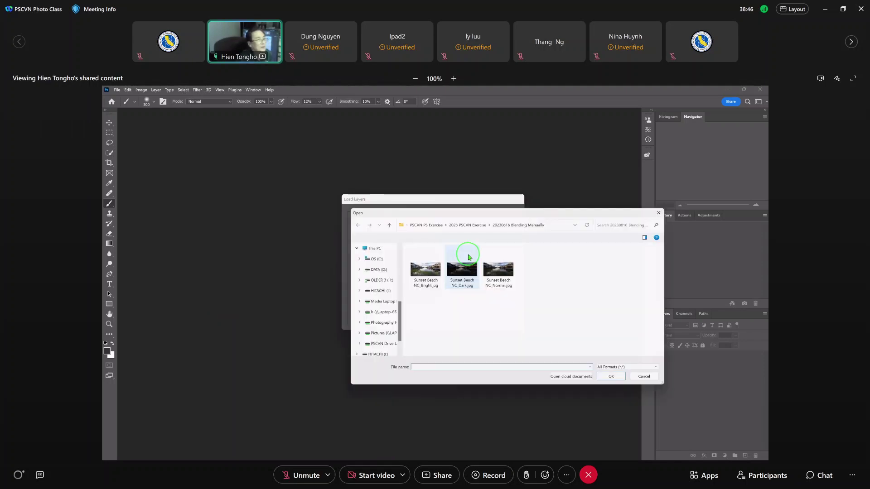
{"action": "left_click", "coordinate": [430, 267]}
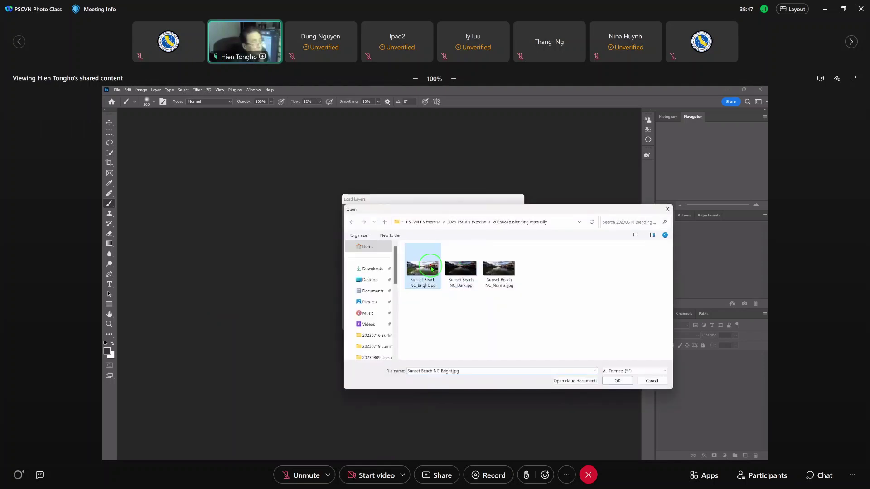
{"action": "left_click", "coordinate": [504, 272], "text": "shift"}
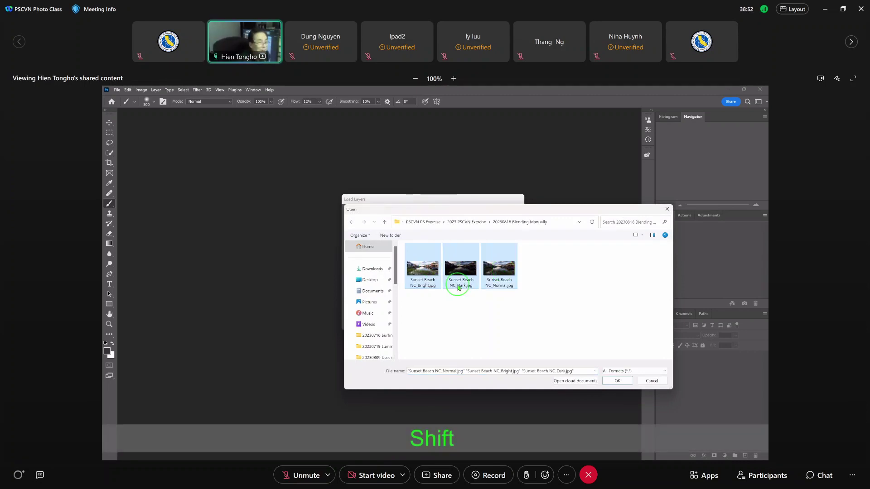
{"action": "left_click", "coordinate": [614, 382]}
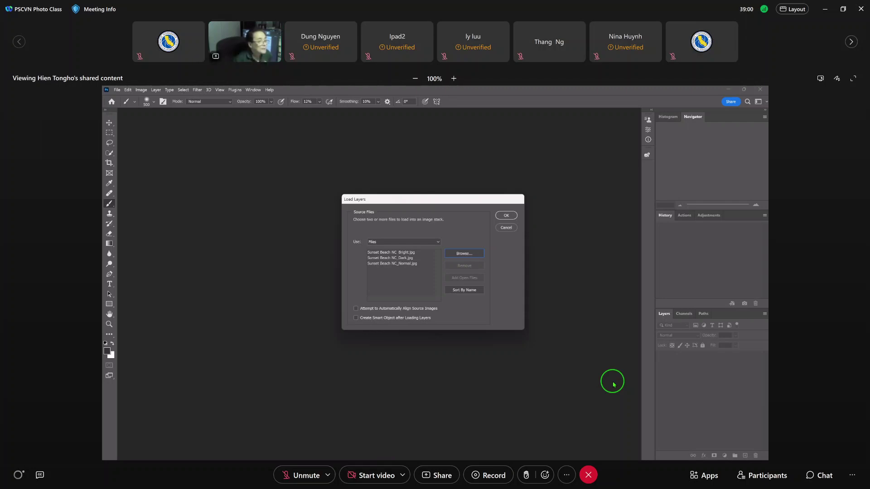
{"action": "left_click", "coordinate": [356, 309]}
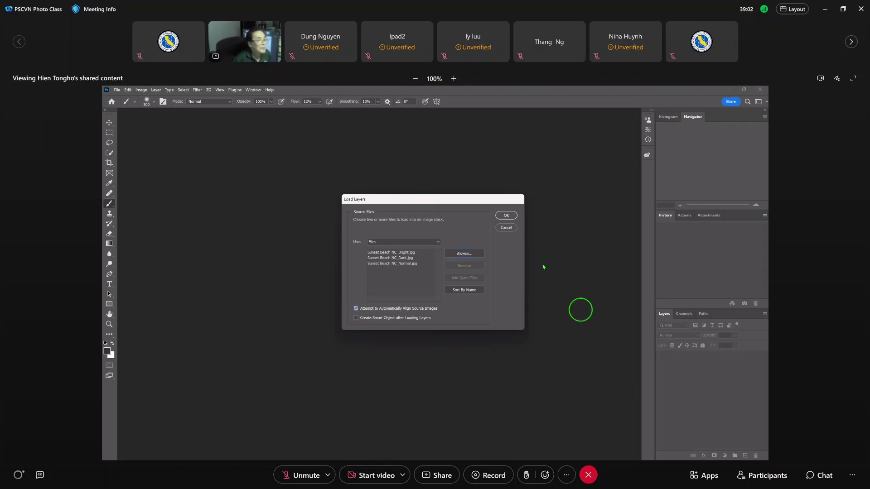
{"action": "left_click", "coordinate": [506, 215]}
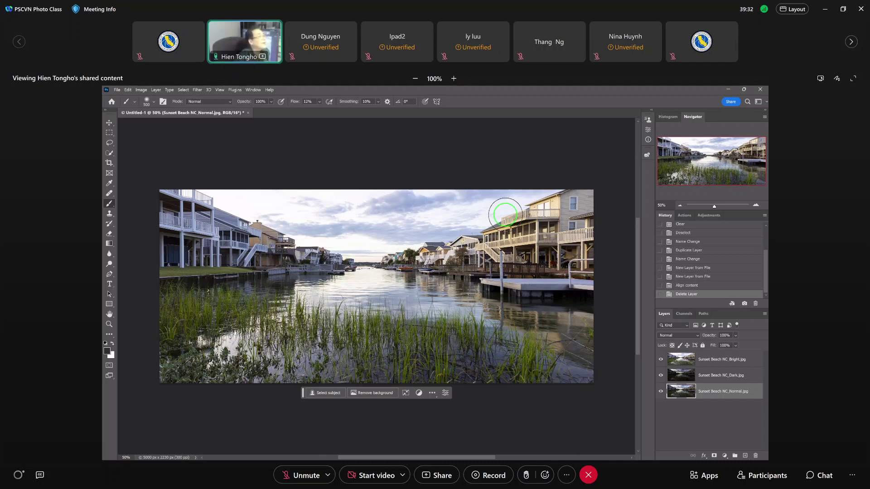
Step: Open Sunset Beach NC_Bright.jpg as a separate document through Camera Raw without adjustments
{"action": "left_click", "coordinate": [117, 89]}
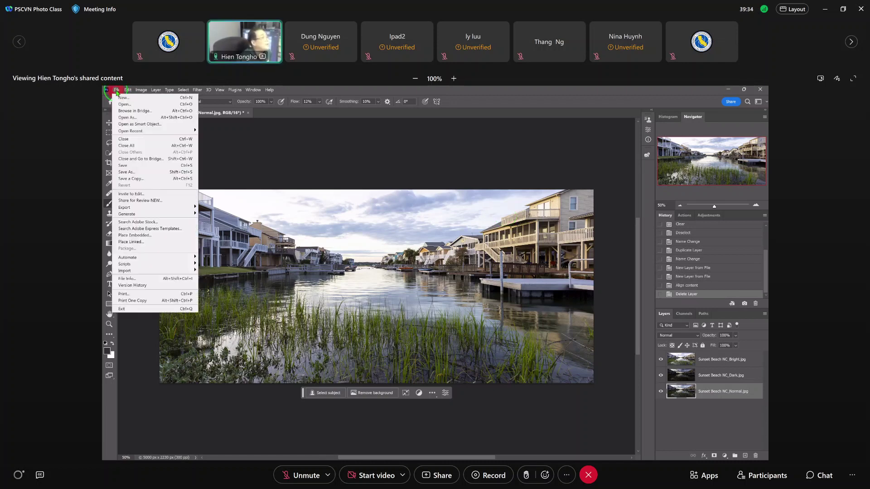
{"action": "left_click", "coordinate": [123, 105]}
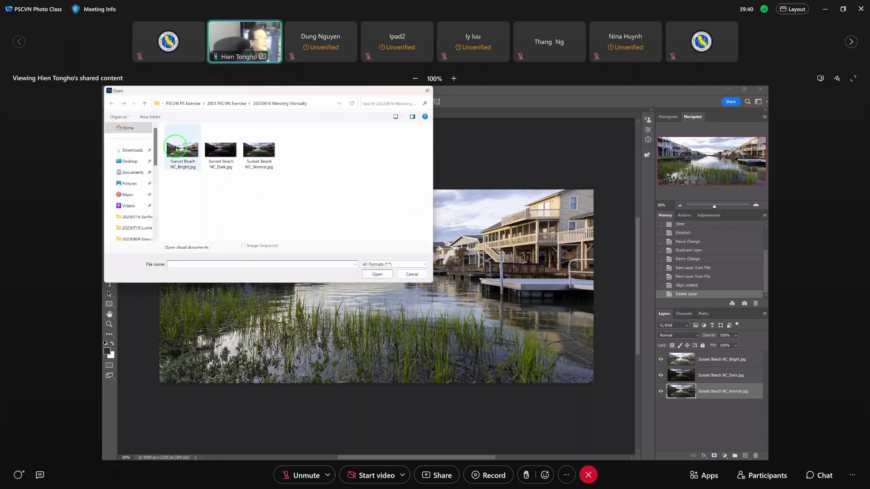
{"action": "left_click", "coordinate": [176, 150]}
{"action": "left_click", "coordinate": [376, 274]}
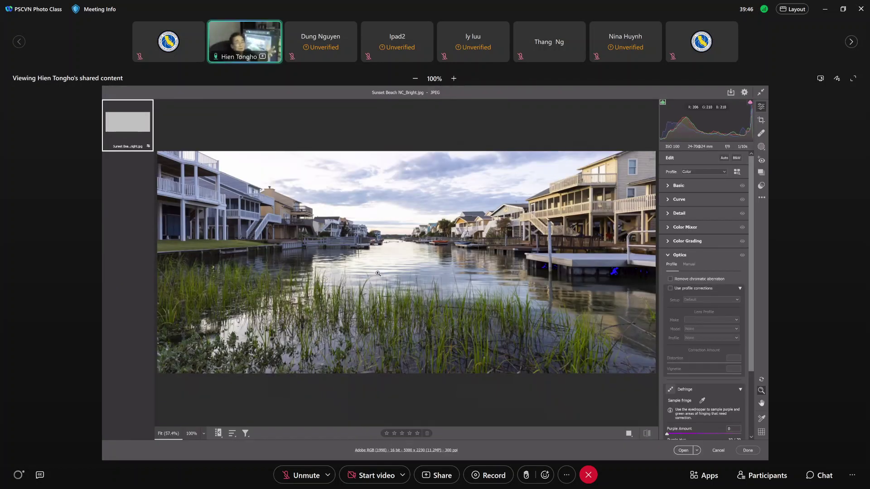
{"action": "left_click", "coordinate": [679, 452]}
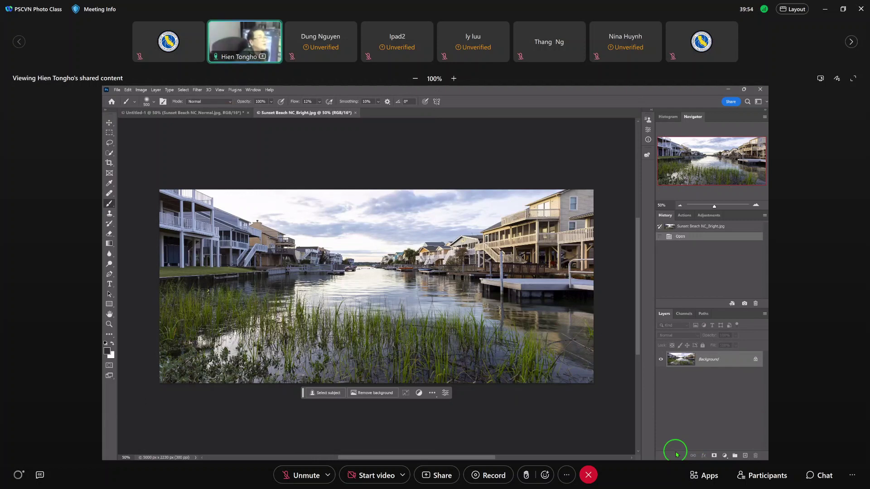
Step: Compare the layered Untitled-1 stack with the separately opened Sunset Beach NC_Bright.jpg document
{"action": "left_click", "coordinate": [222, 114]}
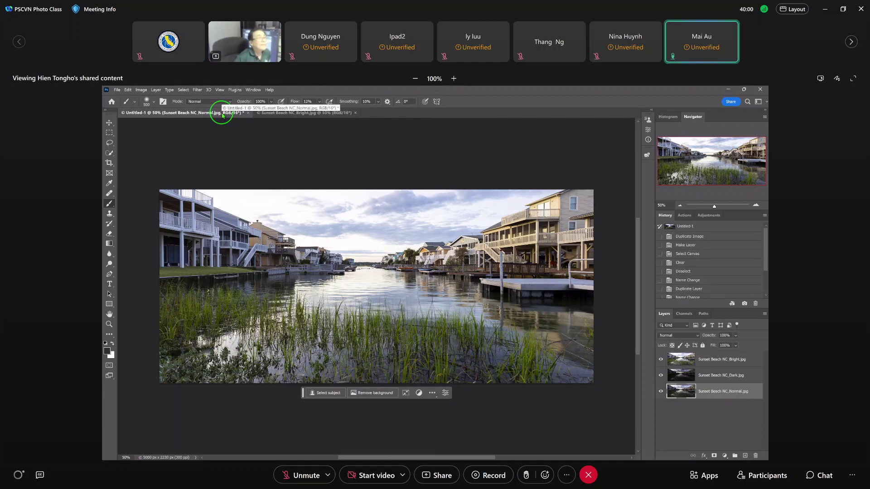
{"action": "left_click", "coordinate": [272, 112]}
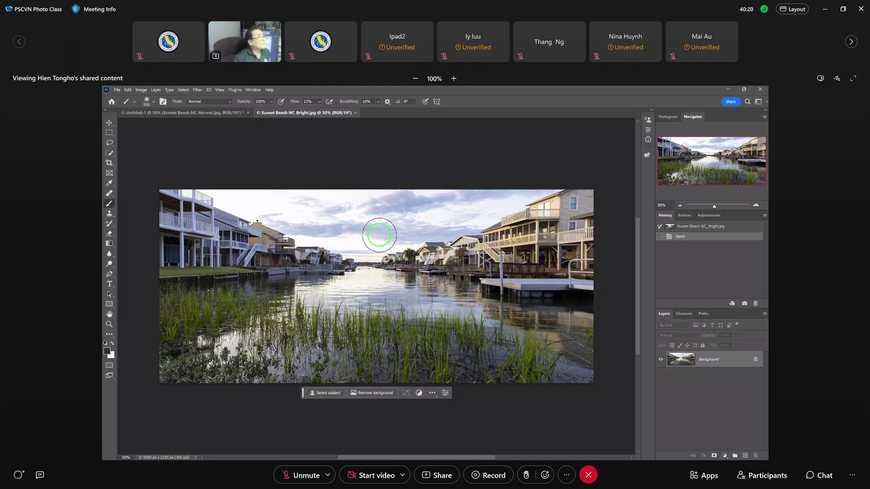
{"action": "left_click", "coordinate": [210, 114]}
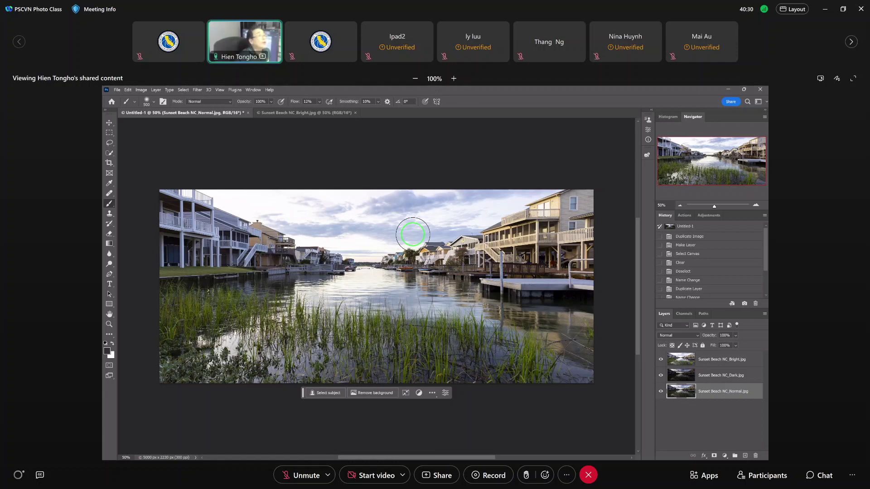
{"action": "left_click", "coordinate": [305, 113]}
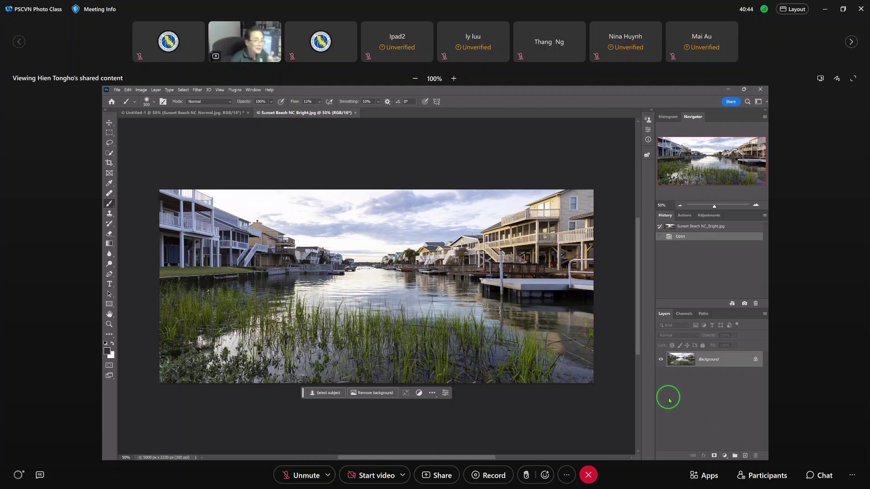
Step: Try to copy the Background layer of Sunset Beach NC_Bright.jpg into the Untitled-1 document
{"action": "left_click", "coordinate": [683, 361]}
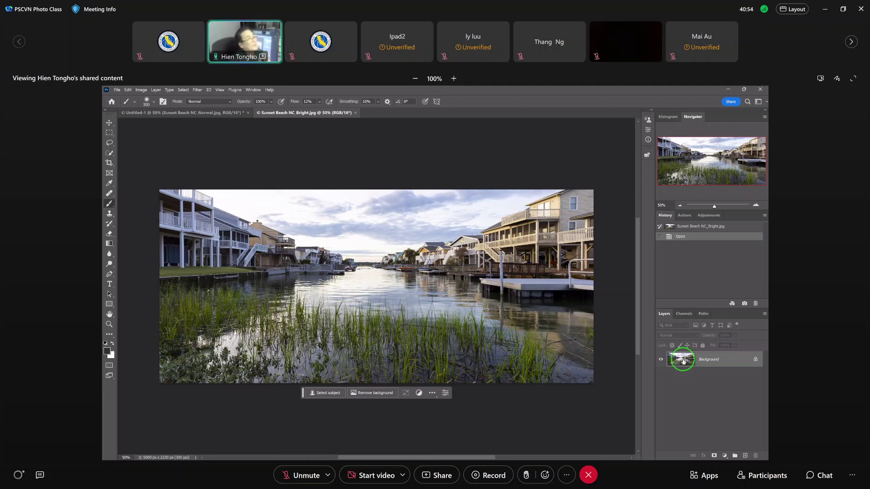
{"action": "left_click_drag", "start_coordinate": [682, 361], "coordinate": [195, 112]}
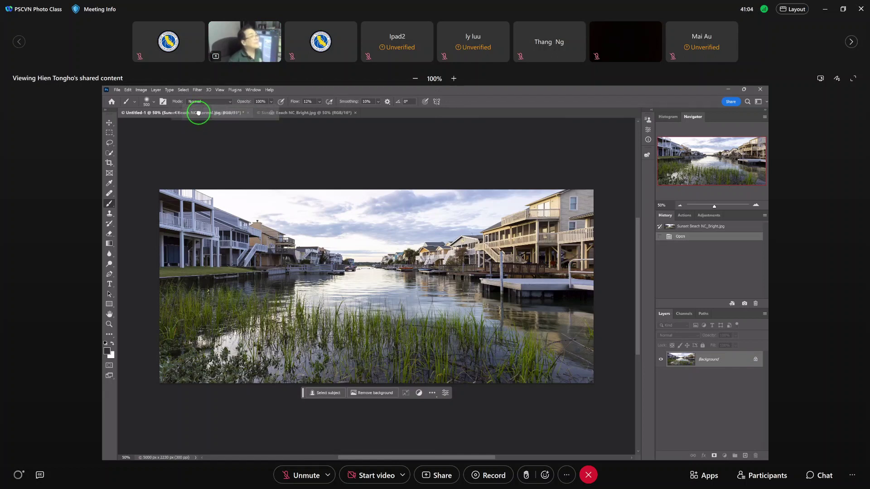
{"action": "left_click_drag", "start_coordinate": [198, 113], "coordinate": [323, 253]}
{"action": "key", "text": "shift"}
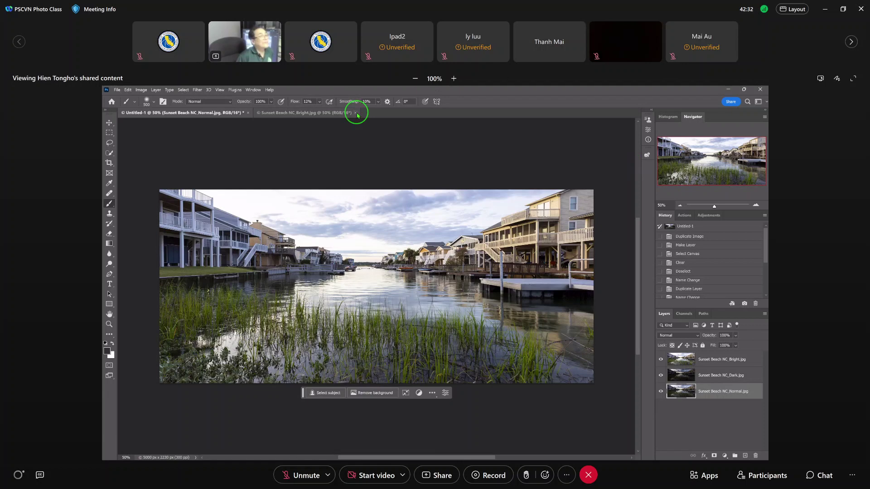
Step: Close the Sunset Beach NC_Bright.jpg and Untitled-1 documents without saving changes
{"action": "left_click", "coordinate": [356, 113]}
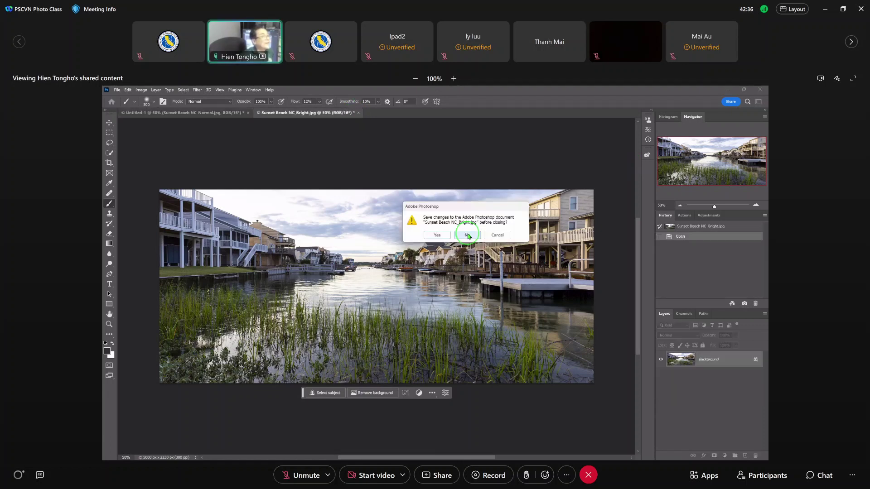
{"action": "left_click", "coordinate": [467, 235]}
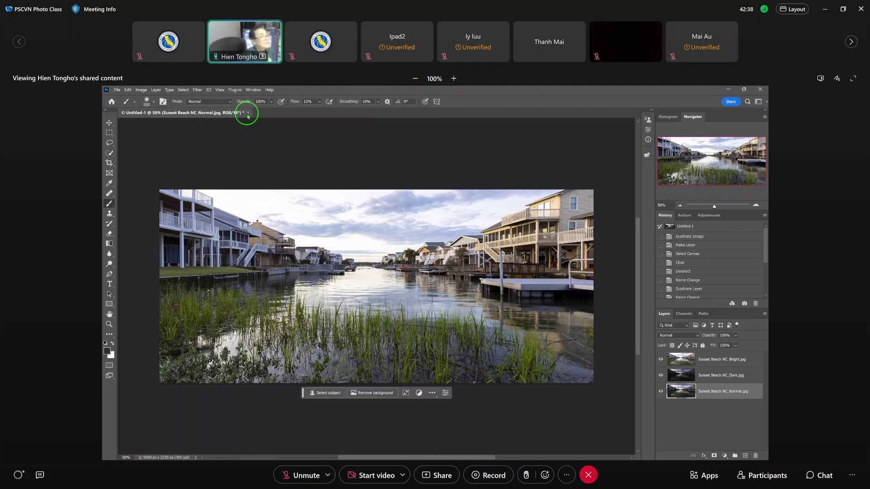
{"action": "left_click", "coordinate": [247, 113]}
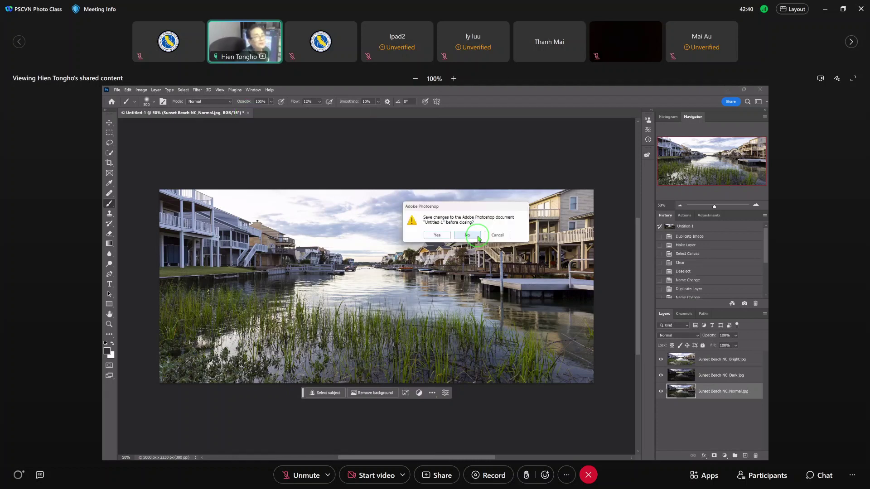
{"action": "left_click", "coordinate": [478, 239]}
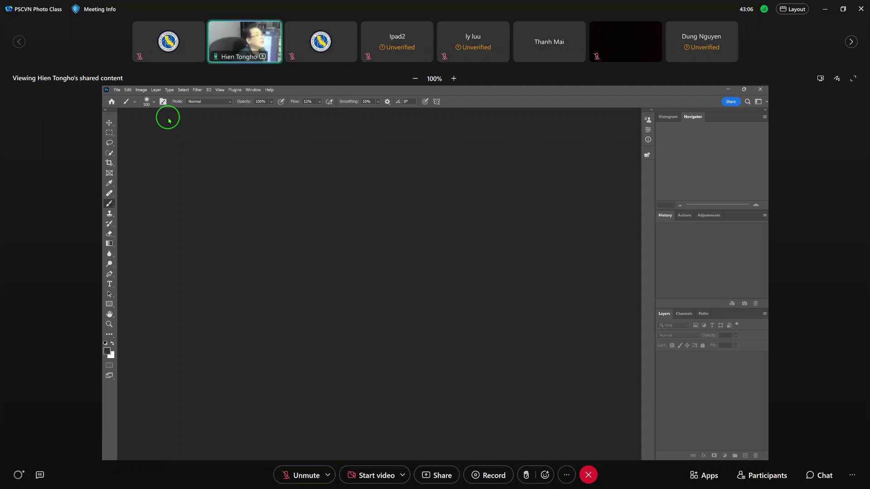
Step: Start Load Files into Stack and browse to Pictures > PSCVN PS Exercise > 2023 PSCVN Exercise > 20230816 Blending Manually
{"action": "left_click", "coordinate": [117, 90]}
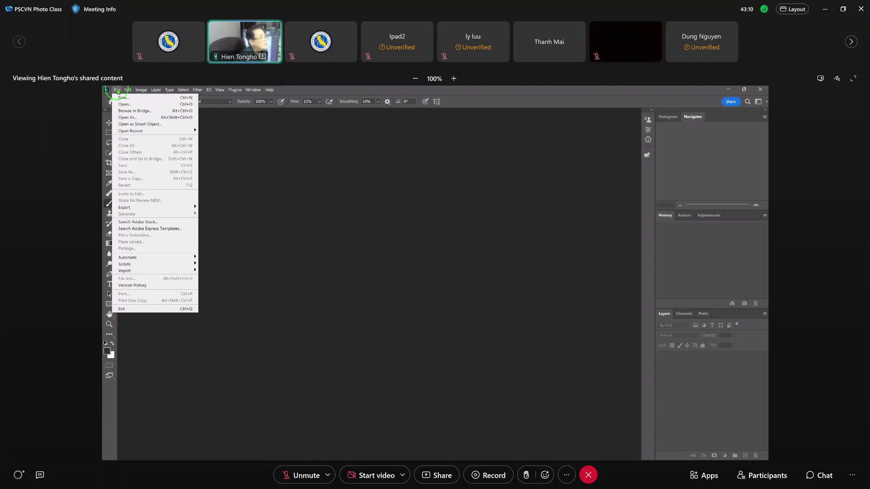
{"action": "left_click", "coordinate": [134, 266]}
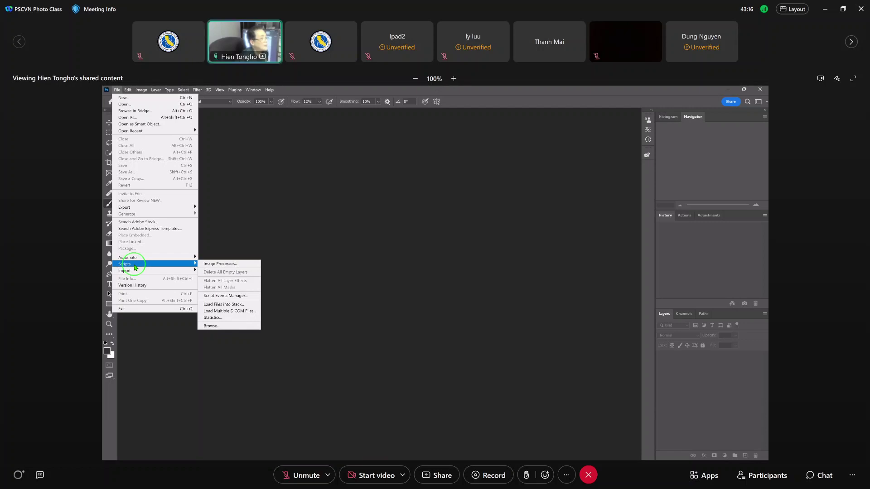
{"action": "left_click", "coordinate": [221, 304]}
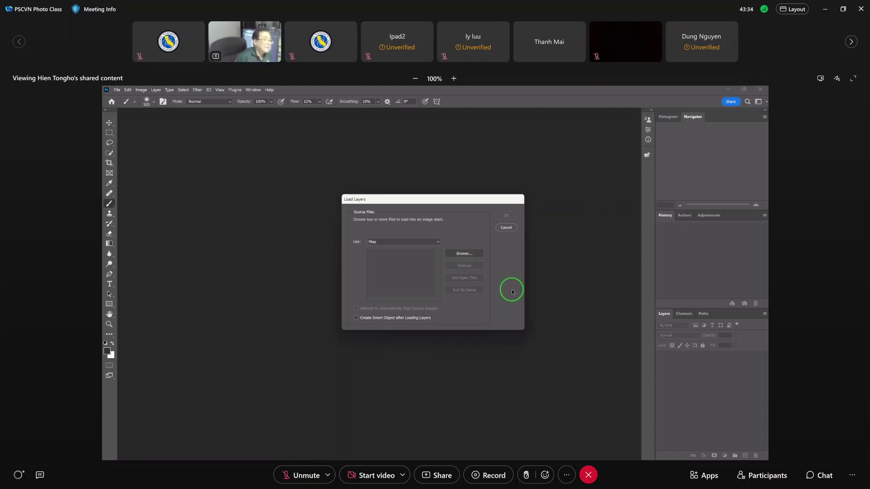
{"action": "left_click", "coordinate": [464, 254]}
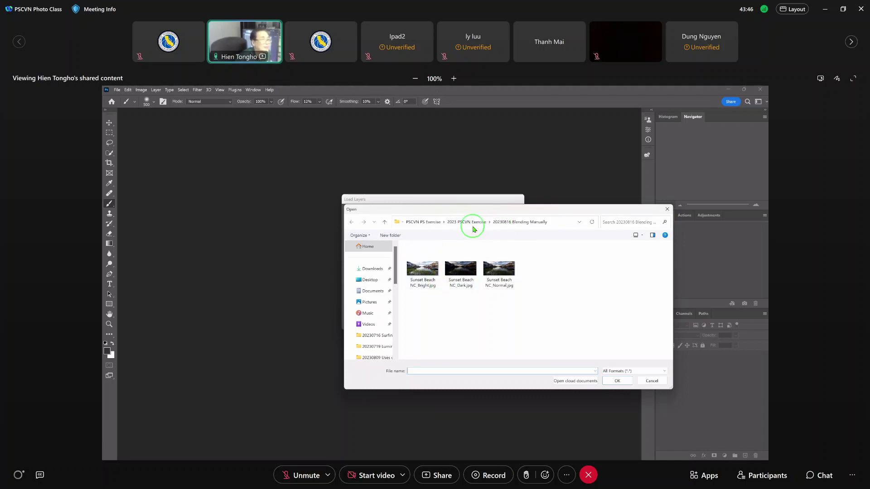
{"action": "left_click", "coordinate": [375, 307]}
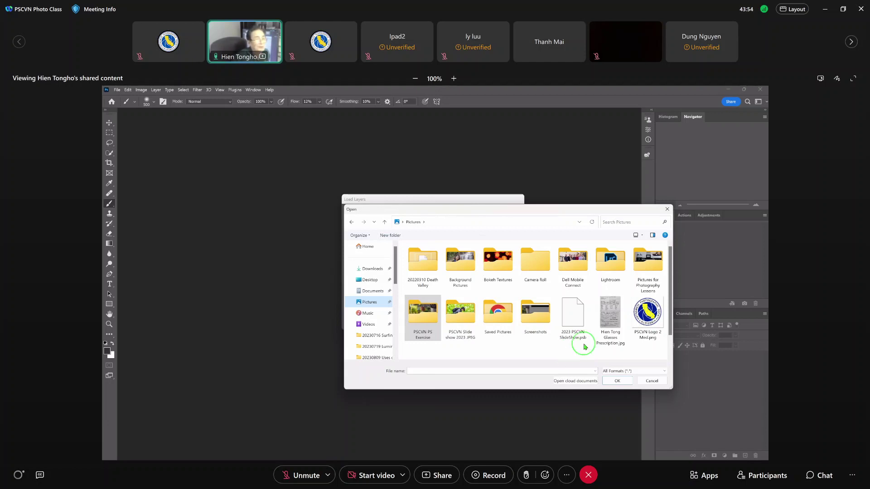
{"action": "double_click", "coordinate": [417, 318]}
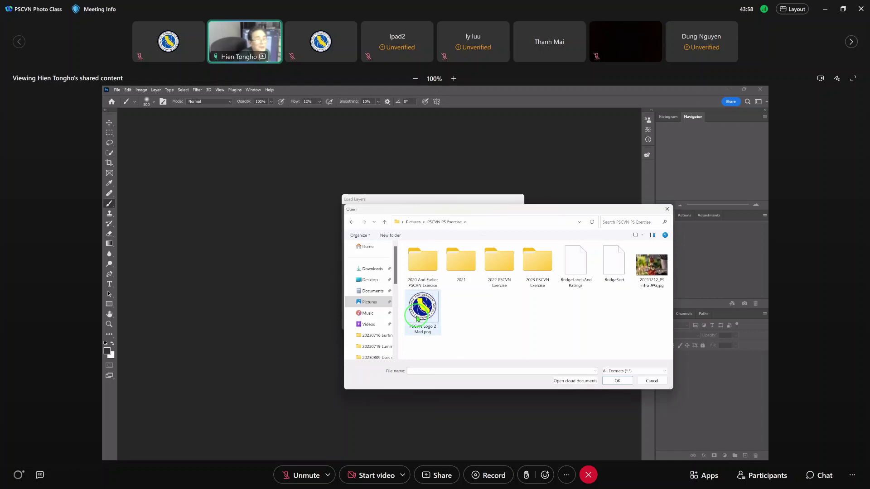
{"action": "double_click", "coordinate": [536, 262]}
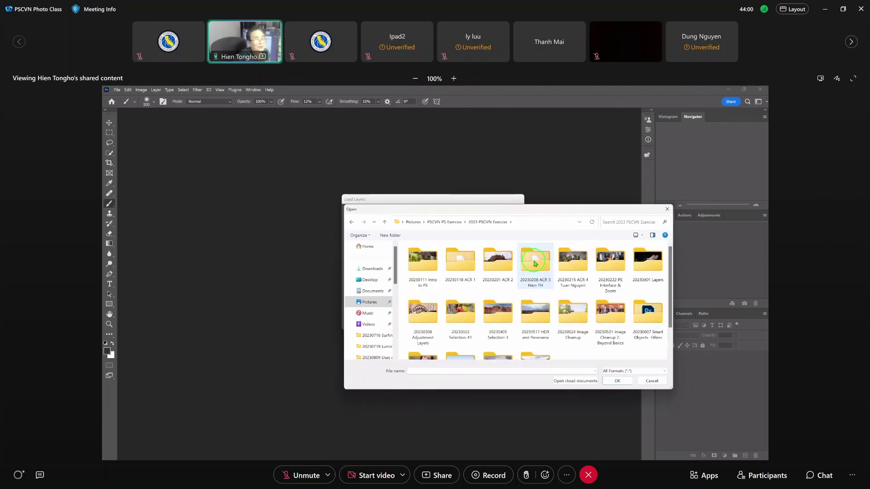
{"action": "scroll", "coordinate": [535, 308], "scroll_direction": "down", "scroll_amount": 1}
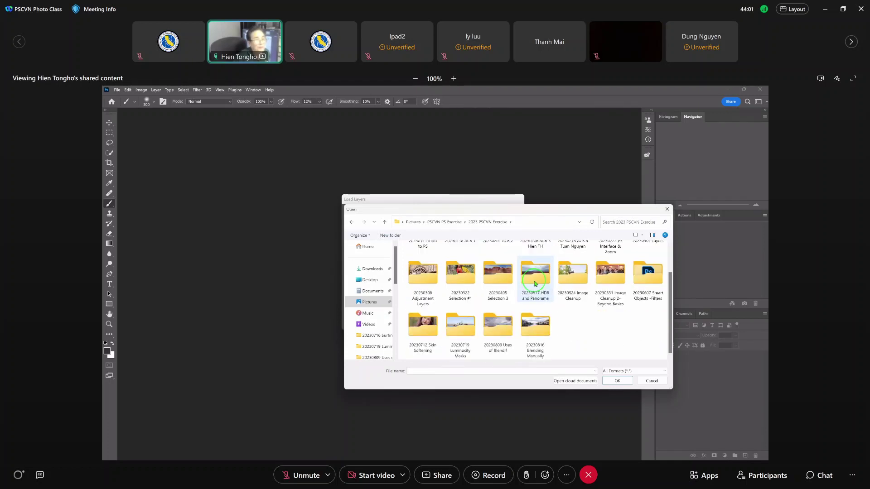
{"action": "double_click", "coordinate": [538, 333]}
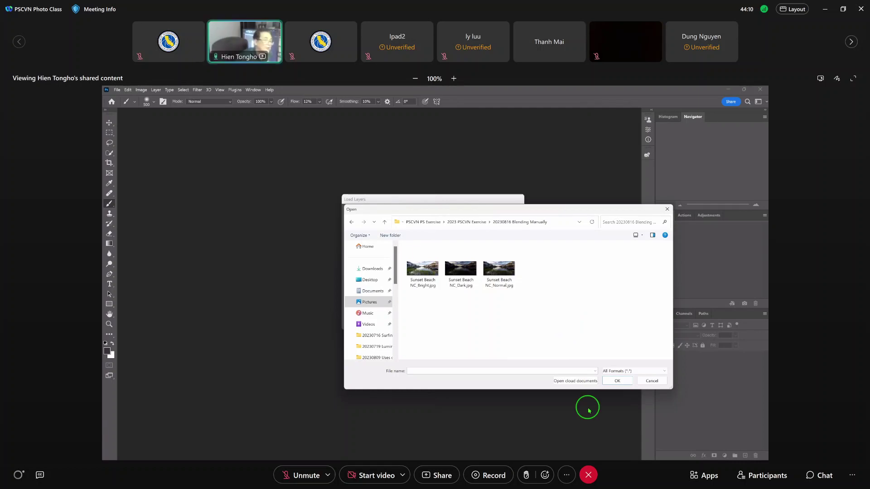
Step: Load Sunset Beach NC_Bright.jpg, Sunset Beach NC_Dark.jpg and Sunset Beach NC_Normal.jpg as a layer stack with automatic alignment of source images enabled
{"action": "left_click", "coordinate": [428, 274]}
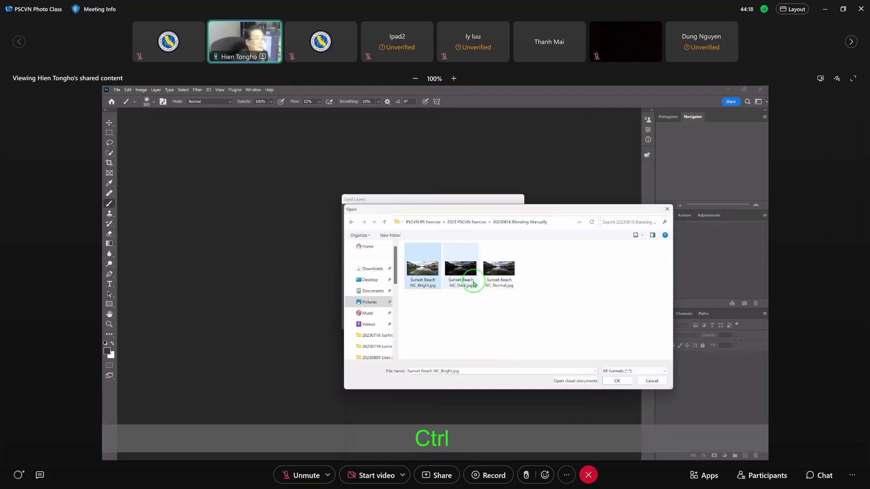
{"action": "left_click", "coordinate": [416, 267]}
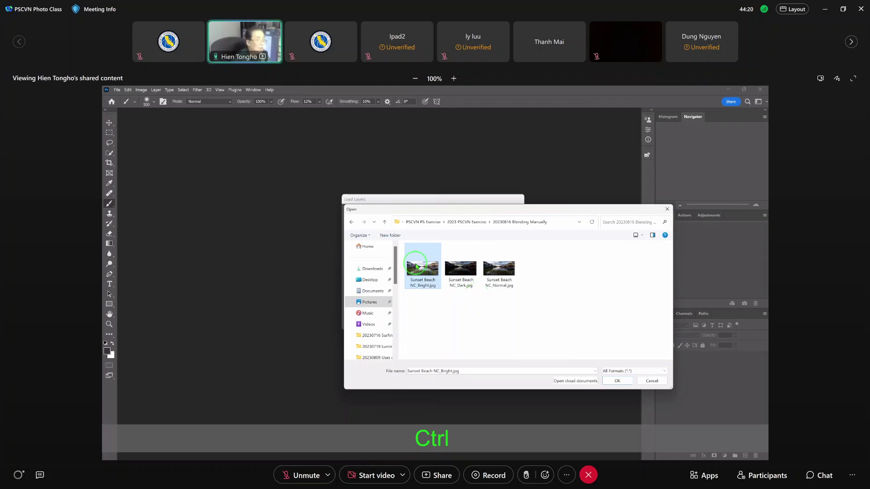
{"action": "left_click", "coordinate": [506, 267], "text": "shift"}
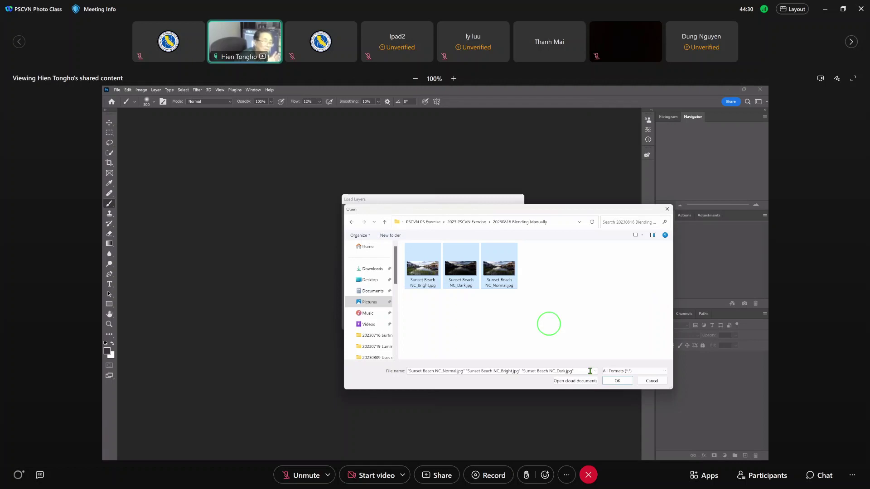
{"action": "left_click", "coordinate": [617, 381]}
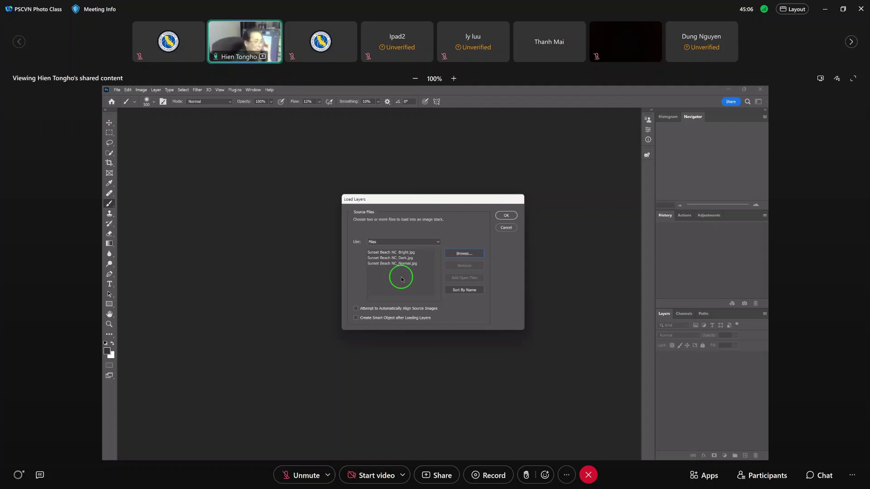
{"action": "left_click", "coordinate": [356, 309]}
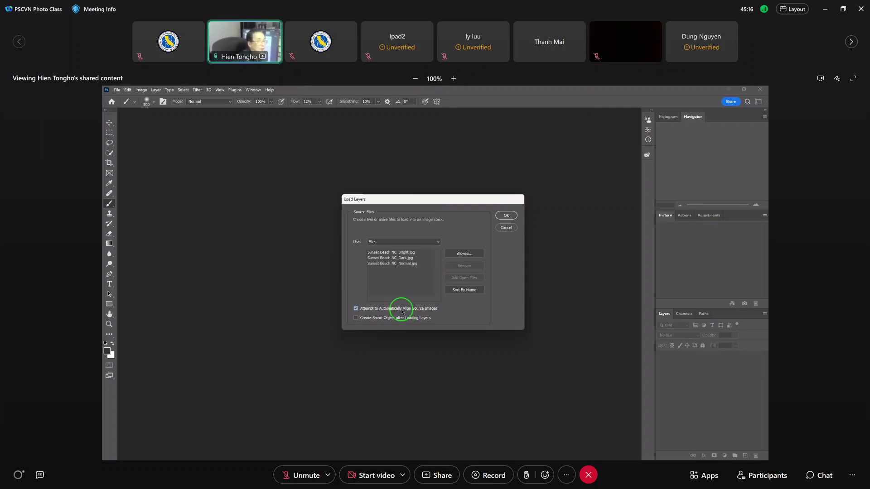
{"action": "left_click", "coordinate": [506, 216]}
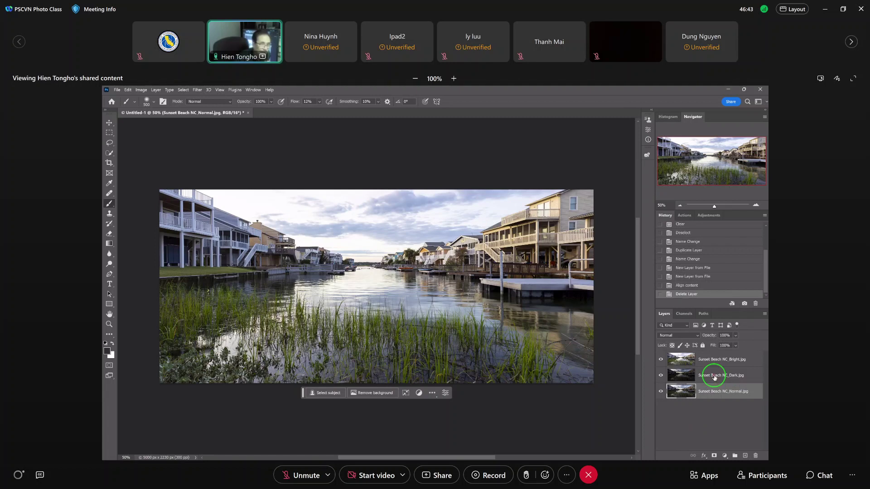
Step: Reorder the layers so Sunset Beach NC_Dark.jpg is on top, Sunset Beach NC_Normal.jpg in the middle and Sunset Beach NC_Bright.jpg at the bottom
{"action": "left_click_drag", "start_coordinate": [714, 377], "coordinate": [714, 357]}
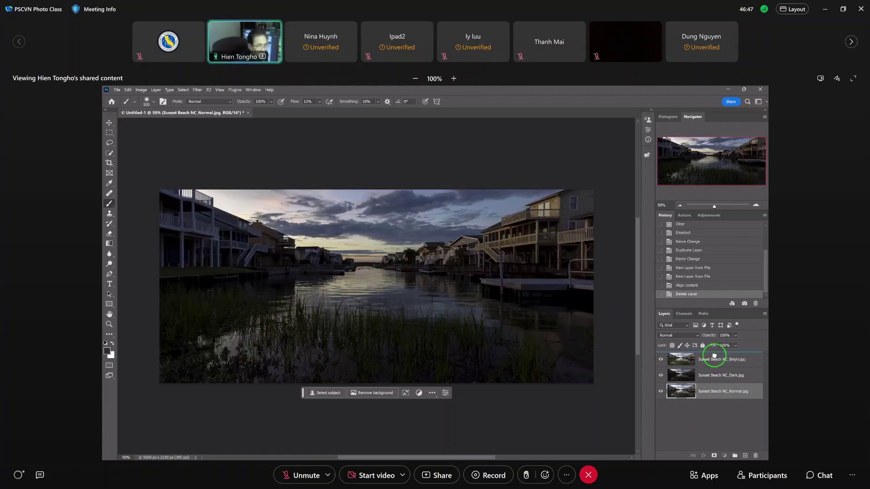
{"action": "left_click_drag", "start_coordinate": [714, 356], "coordinate": [714, 357]}
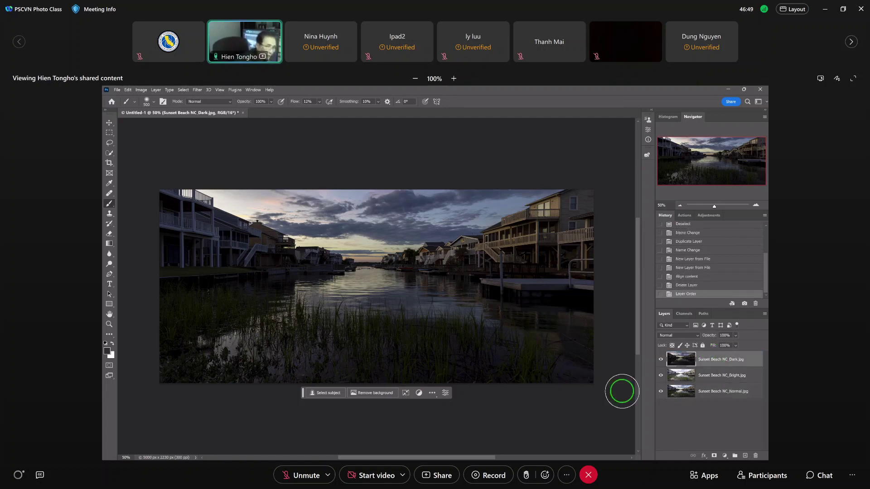
{"action": "left_click", "coordinate": [709, 394]}
{"action": "left_click_drag", "start_coordinate": [709, 394], "coordinate": [711, 374]}
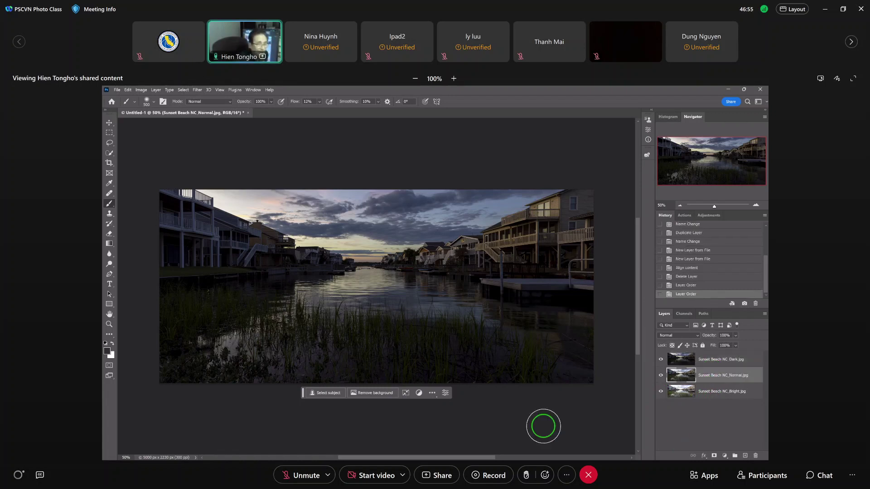
Step: Compare the three exposures by hiding the dark and normal layers one after the other, and show both again
{"action": "left_click", "coordinate": [661, 361]}
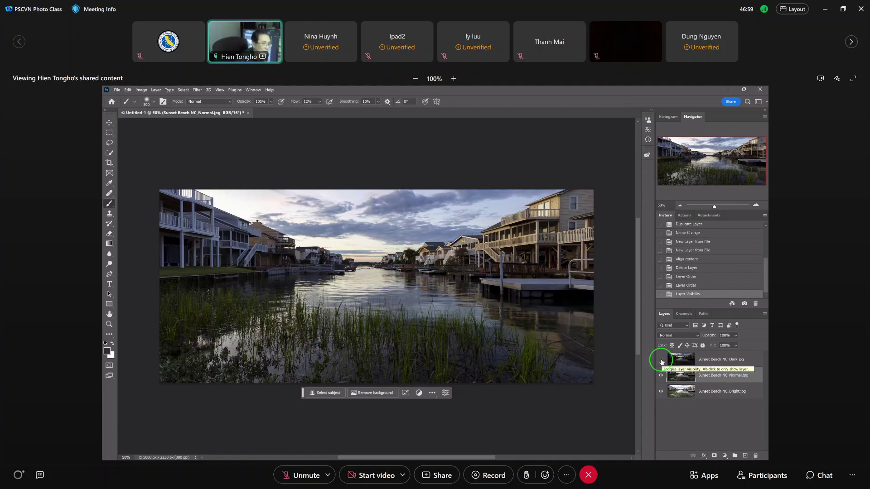
{"action": "left_click", "coordinate": [661, 376]}
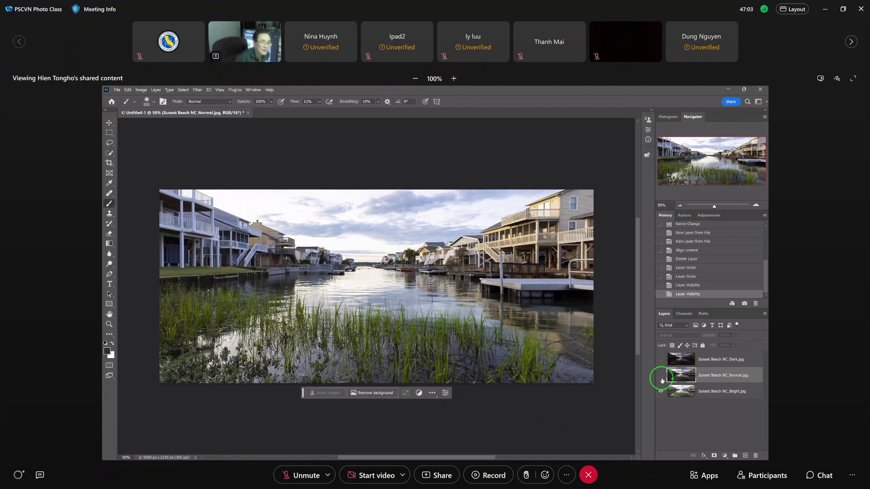
{"action": "left_click", "coordinate": [661, 377]}
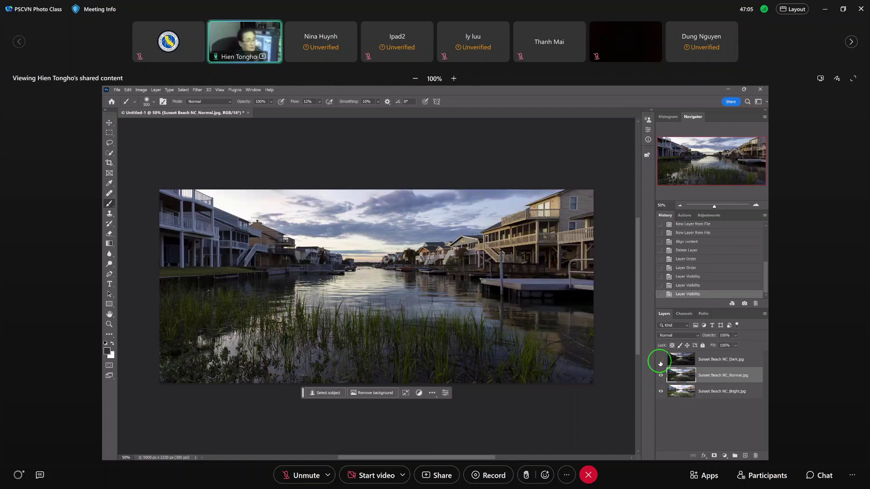
{"action": "left_click", "coordinate": [660, 361]}
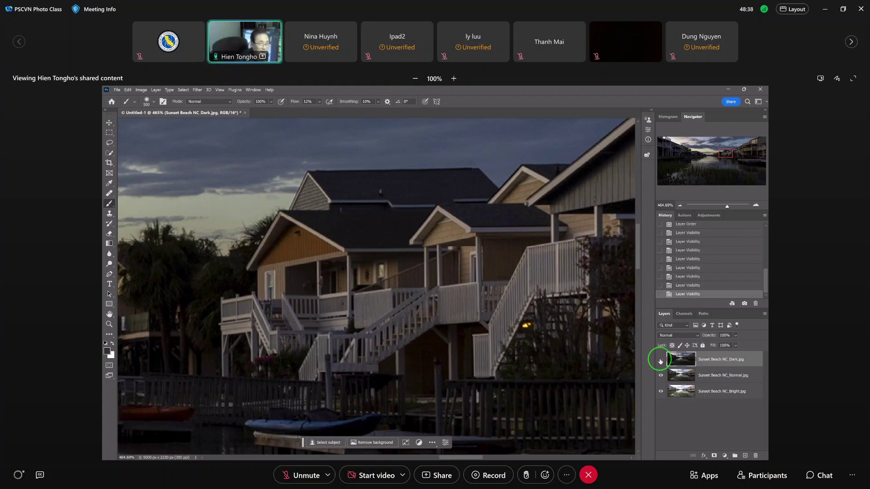
Step: Check the layers' alignment on the close-up of the houses by switching the dark layer's visibility off and on over the normal layer
{"action": "left_click", "coordinate": [660, 361]}
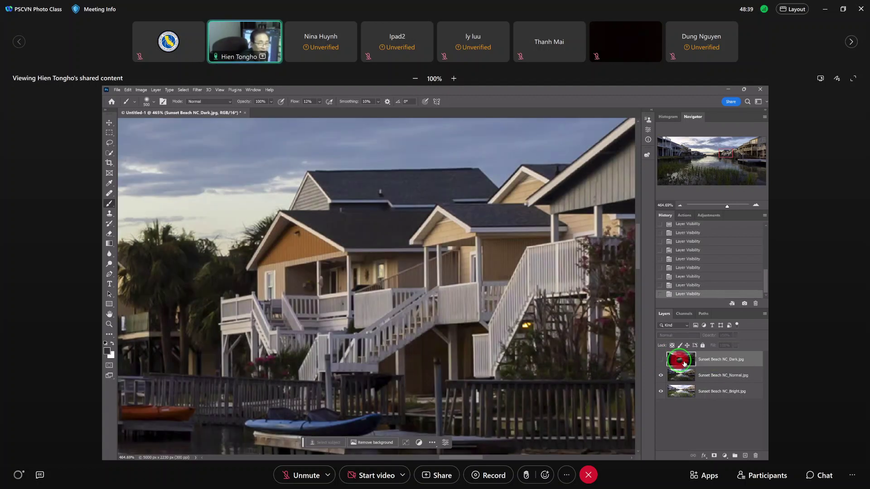
{"action": "left_click", "coordinate": [709, 378]}
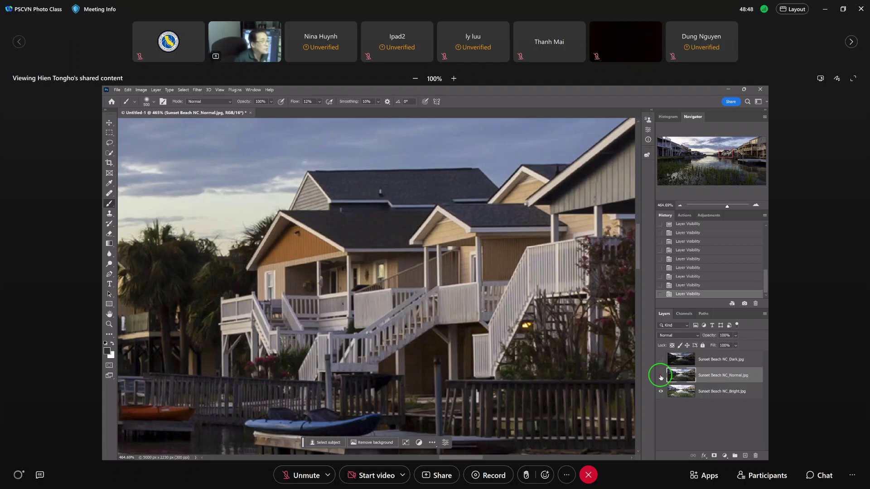
{"action": "left_click", "coordinate": [660, 377]}
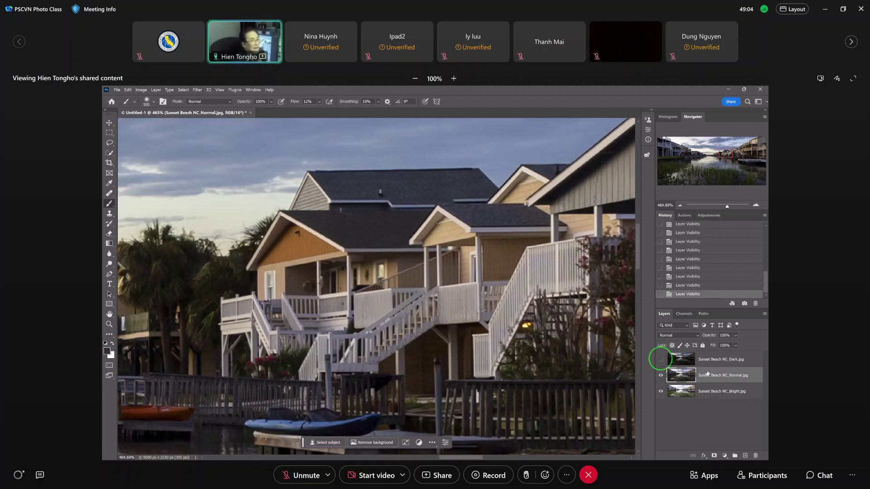
{"action": "left_click", "coordinate": [660, 359]}
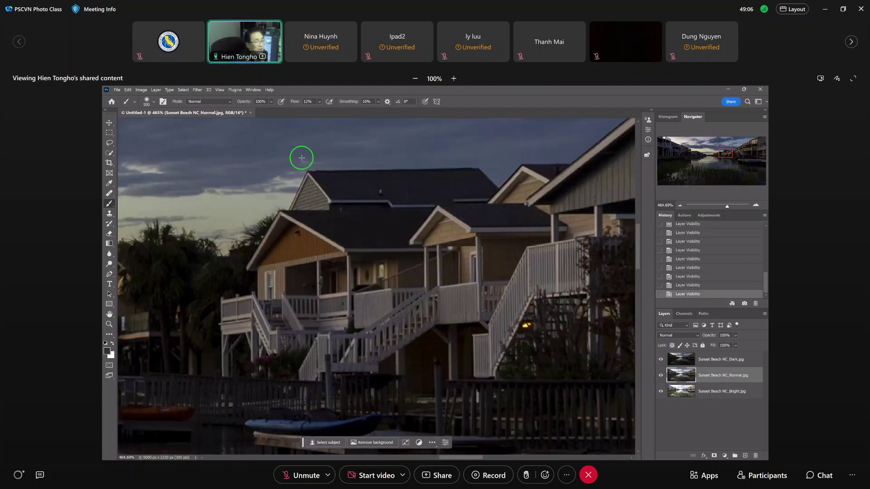
Step: Set the Sunset Beach NC_Dark.jpg layer's blending mode to Difference to inspect its alignment around the house roofs
{"action": "scroll", "coordinate": [302, 158], "scroll_direction": "up", "scroll_amount": 2}
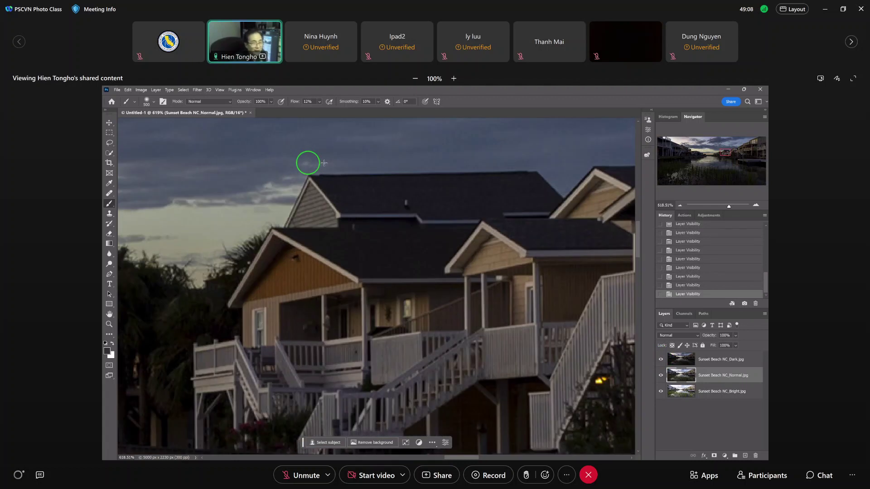
{"action": "left_click", "coordinate": [679, 360]}
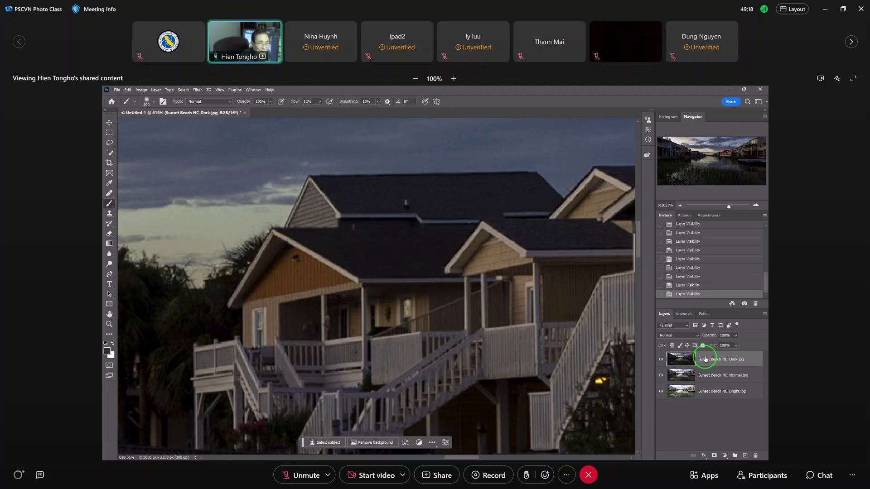
{"action": "left_click", "coordinate": [678, 335]}
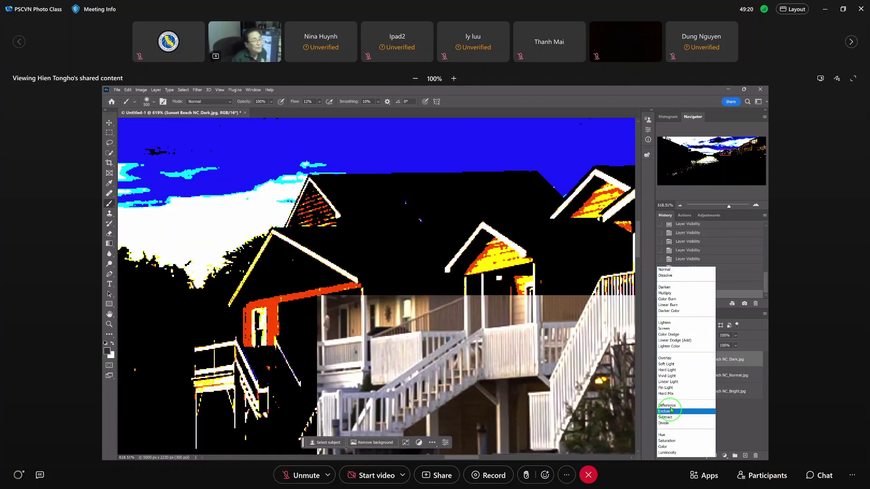
{"action": "left_click", "coordinate": [669, 403]}
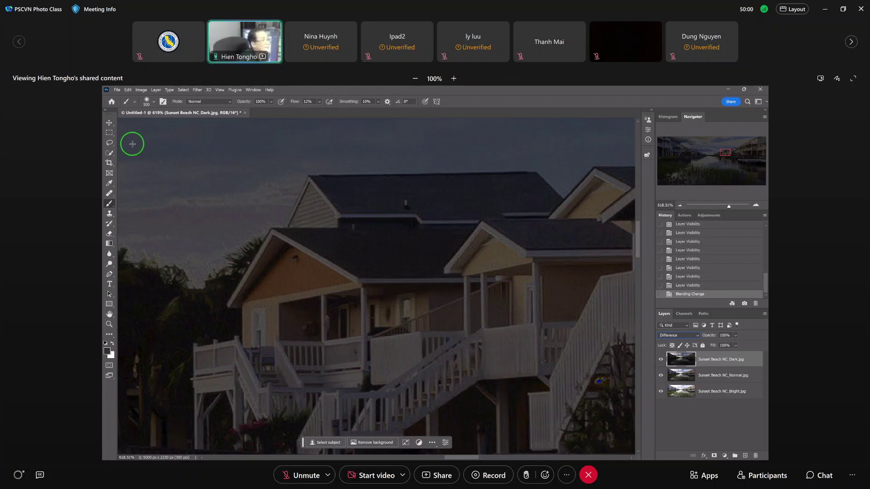
Step: Demonstrate misalignment by shifting the Sunset Beach NC_Dark.jpg layer slightly with the Move tool and returning it to its aligned position
{"action": "left_click", "coordinate": [109, 123]}
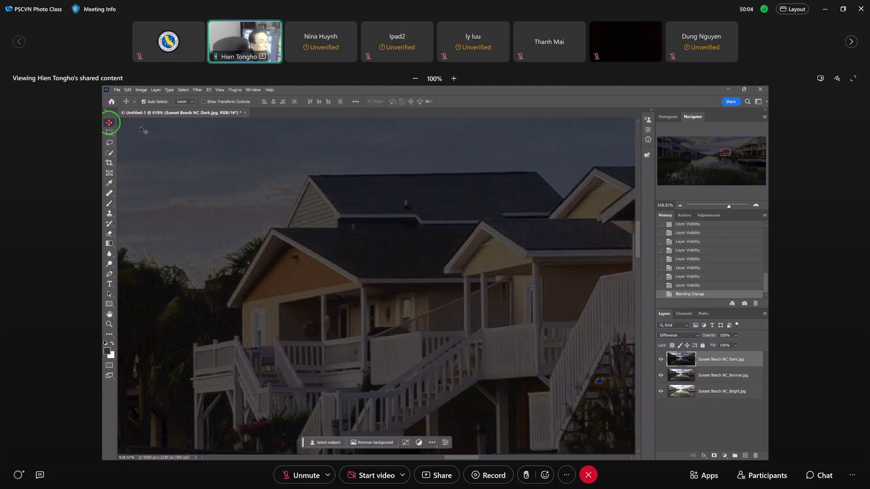
{"action": "left_click", "coordinate": [431, 260]}
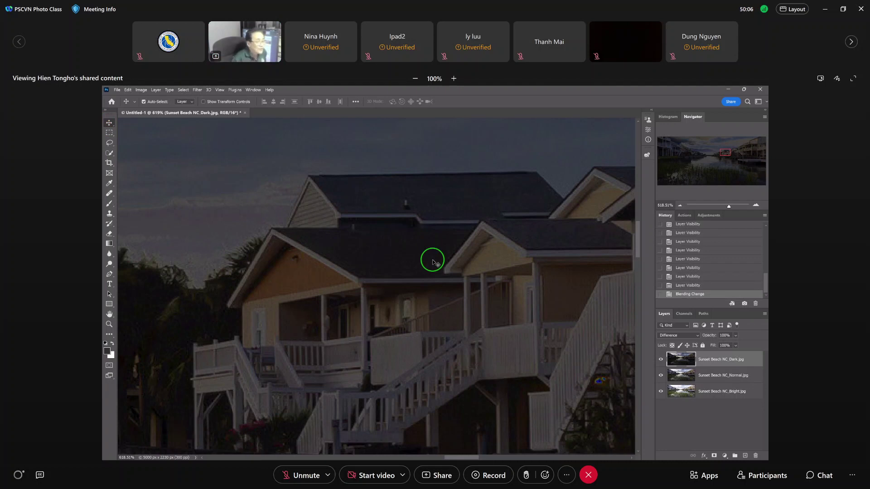
{"action": "left_click_drag", "start_coordinate": [432, 262], "coordinate": [491, 297]}
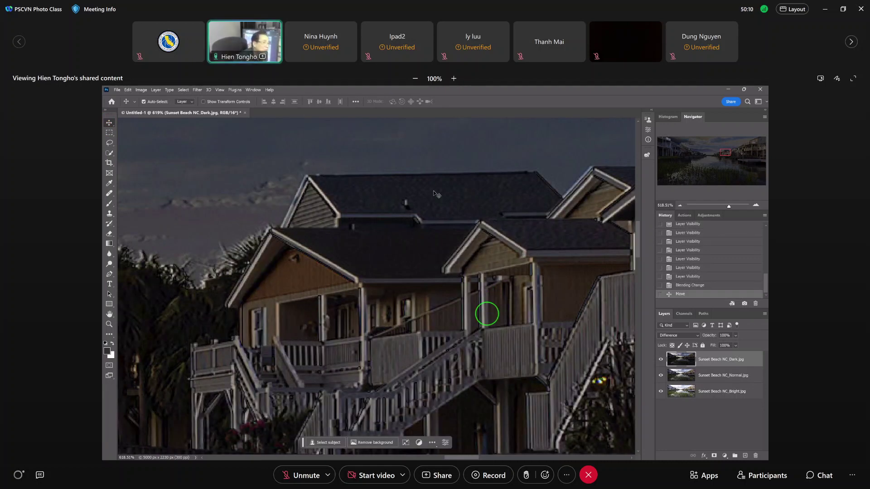
{"action": "left_click", "coordinate": [342, 217]}
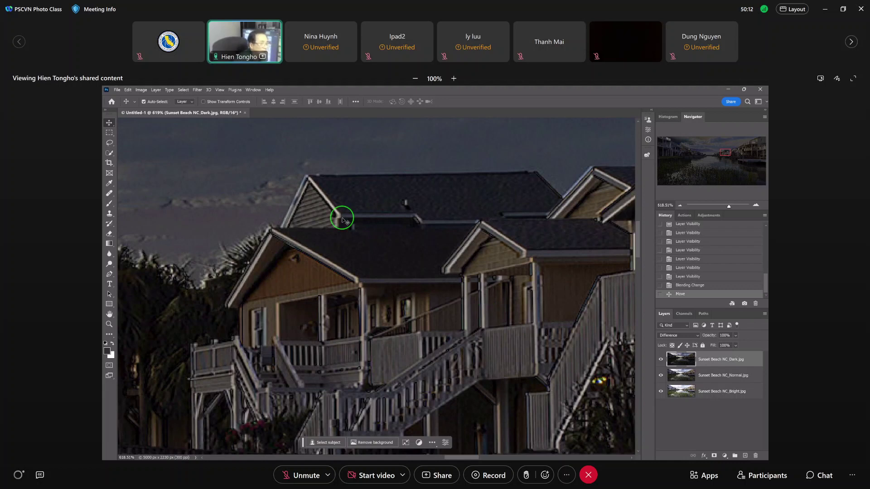
{"action": "left_click", "coordinate": [344, 217]}
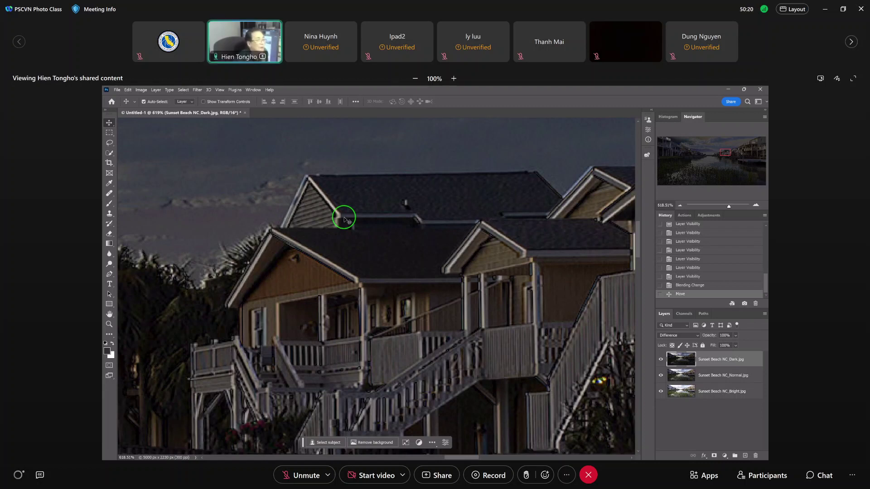
{"action": "key", "text": "ctrl+z"}
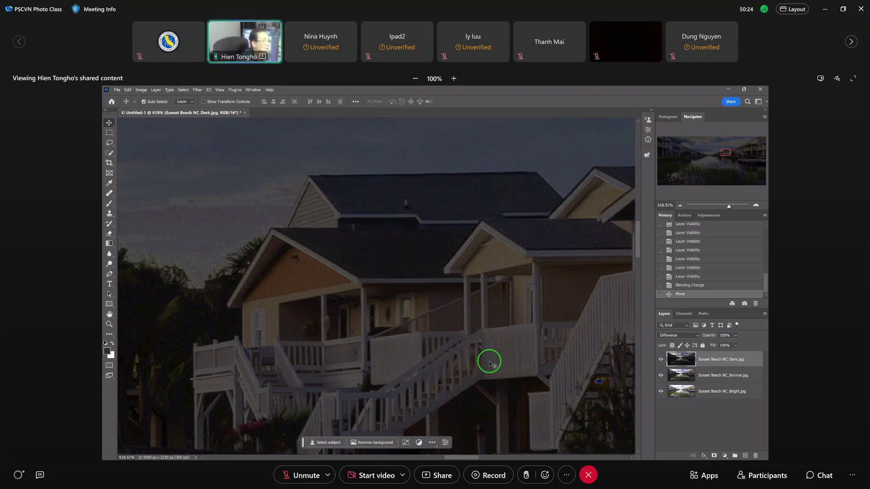
{"action": "left_click", "coordinate": [398, 253]}
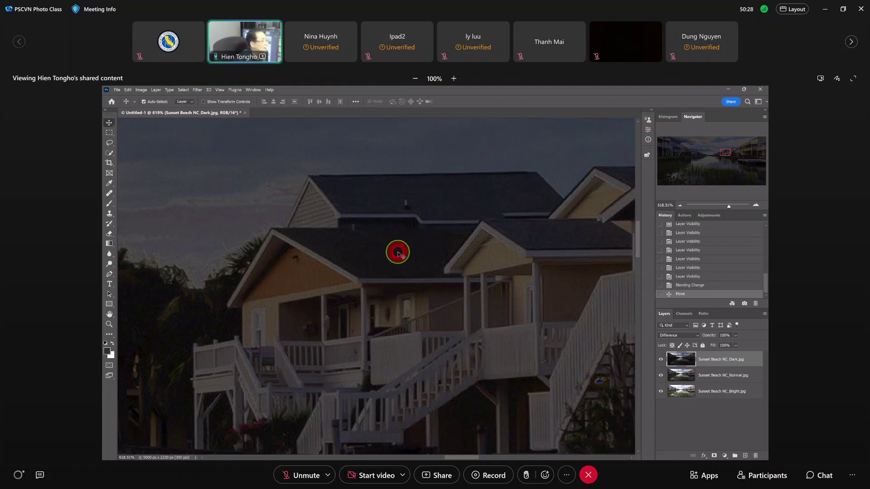
{"action": "left_click_drag", "start_coordinate": [398, 253], "coordinate": [502, 364]}
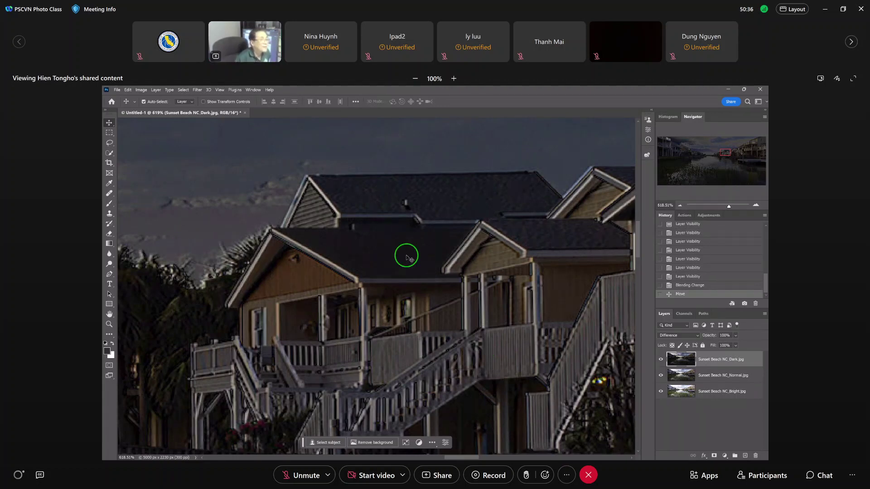
{"action": "left_click_drag", "start_coordinate": [406, 257], "coordinate": [561, 424]}
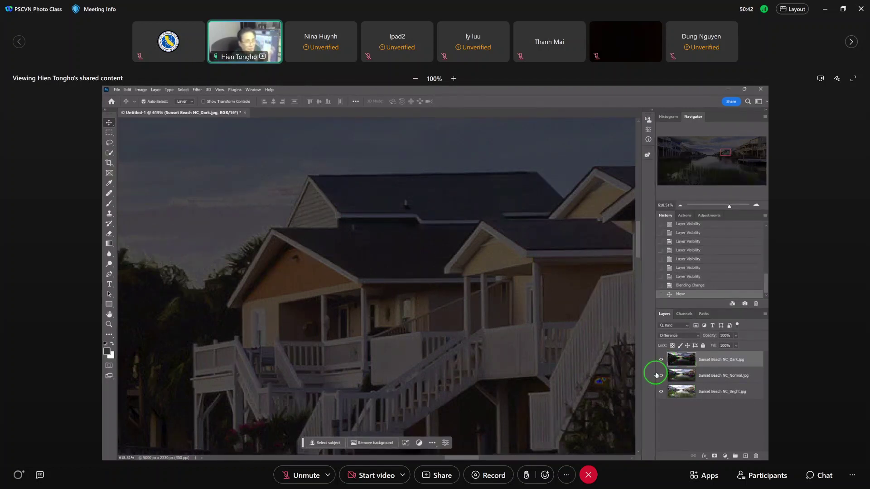
Step: Set the Sunset Beach NC_Dark.jpg layer's blending mode to Normal and hide that layer
{"action": "left_click", "coordinate": [672, 339]}
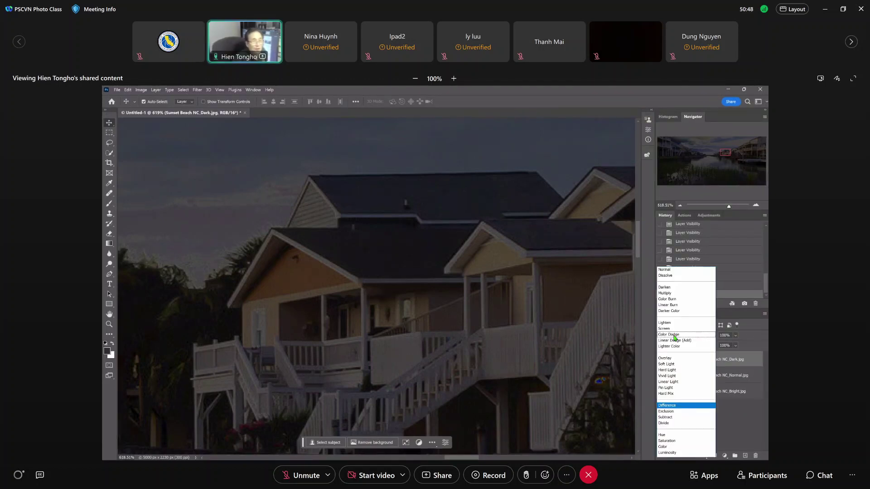
{"action": "left_click", "coordinate": [674, 337]}
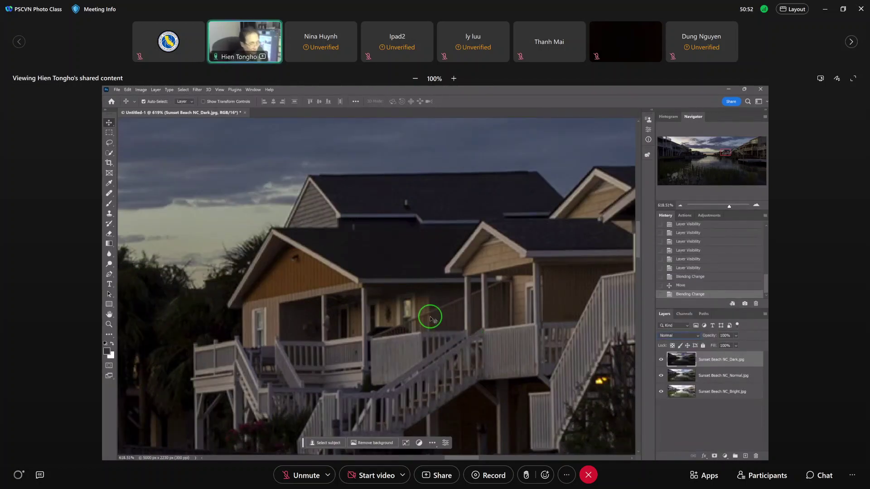
{"action": "key", "text": "ctrl+0"}
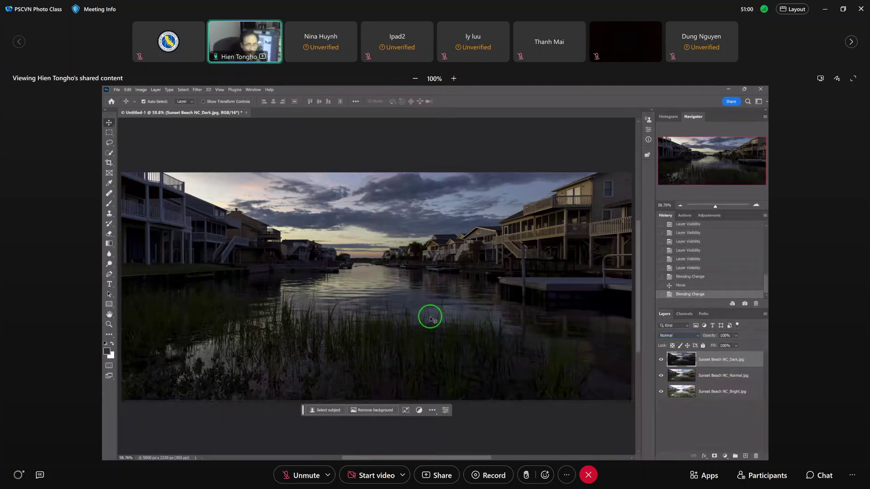
{"action": "key", "text": "Return"}
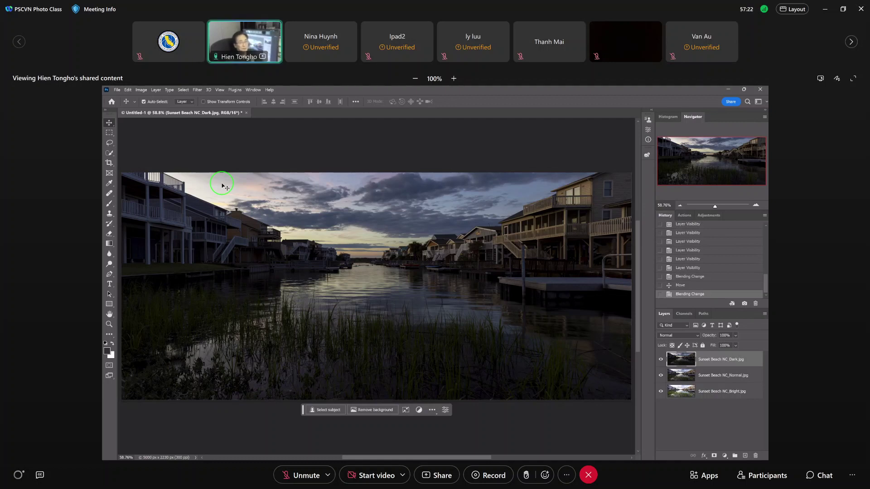
{"action": "left_click", "coordinate": [660, 360]}
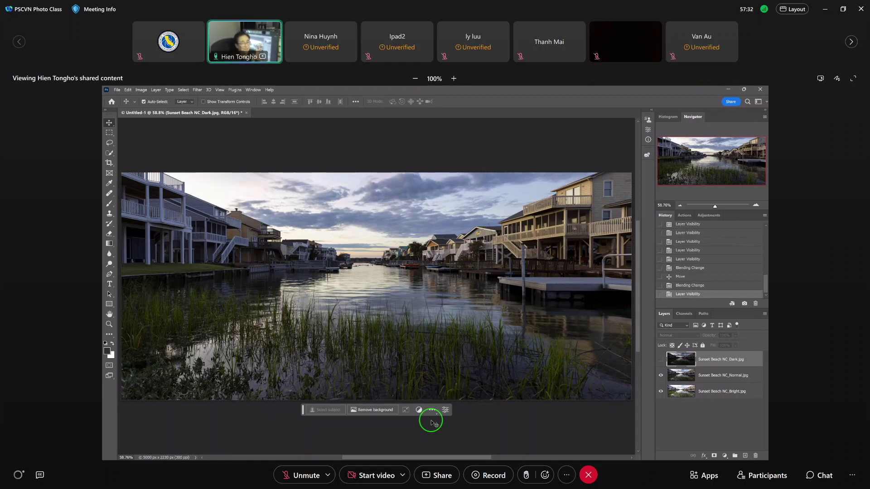
Step: Compare the bright and normal exposures by toggling the Sunset Beach NC_Normal.jpg layer's visibility, and show the Sunset Beach NC_Dark.jpg layer again
{"action": "left_click", "coordinate": [661, 377]}
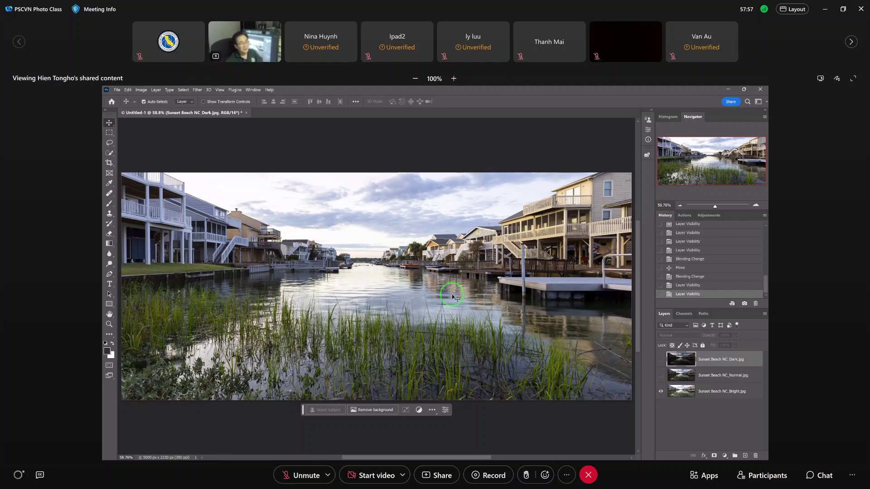
{"action": "left_click", "coordinate": [659, 375]}
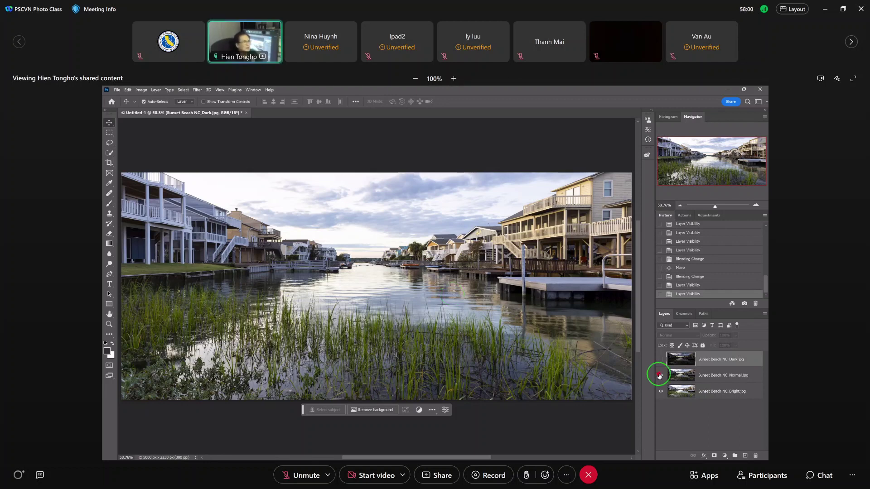
{"action": "left_click", "coordinate": [659, 375]}
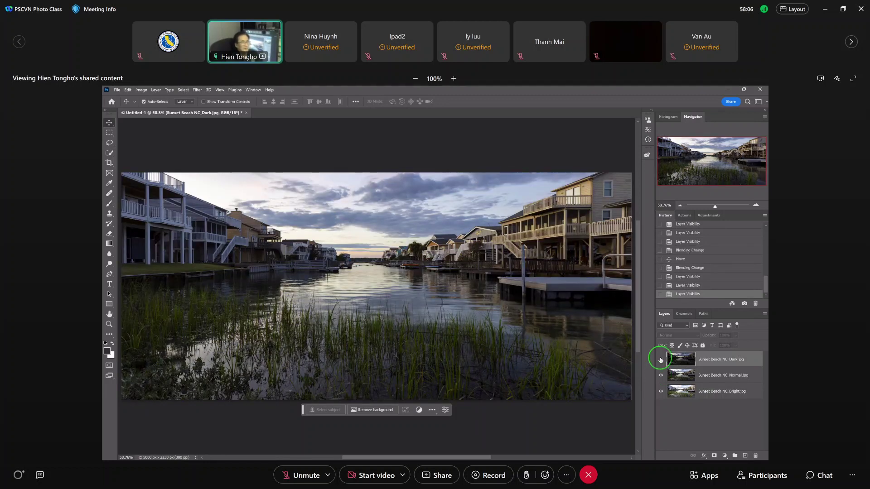
{"action": "left_click", "coordinate": [660, 360]}
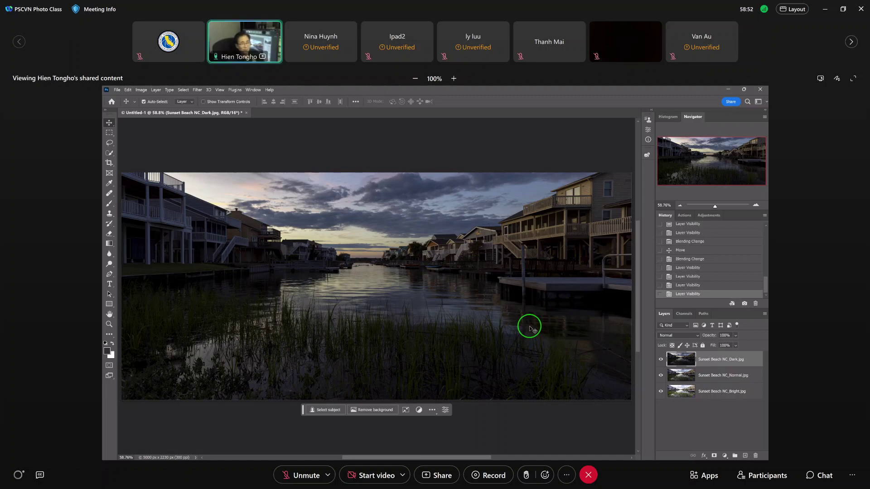
Step: Add a Black & White adjustment layer above the dark exposure, topped by a Posterize adjustment layer set to 2 levels
{"action": "left_click", "coordinate": [725, 457]}
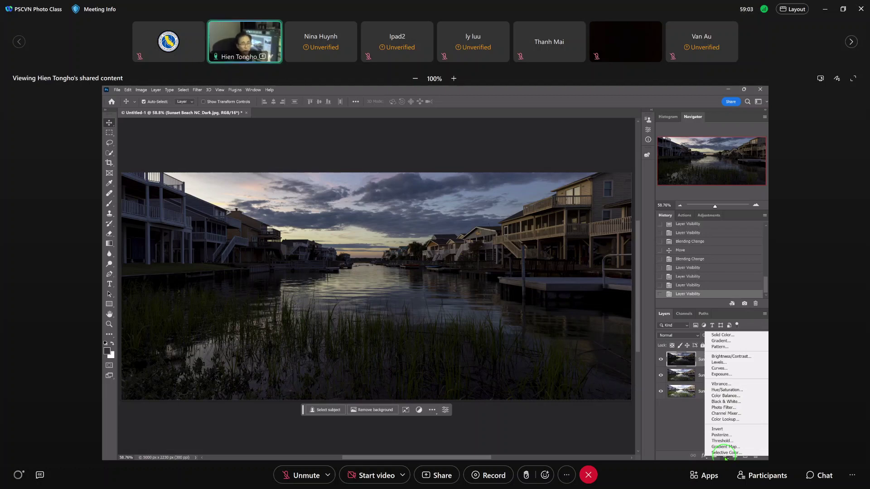
{"action": "left_click", "coordinate": [726, 402]}
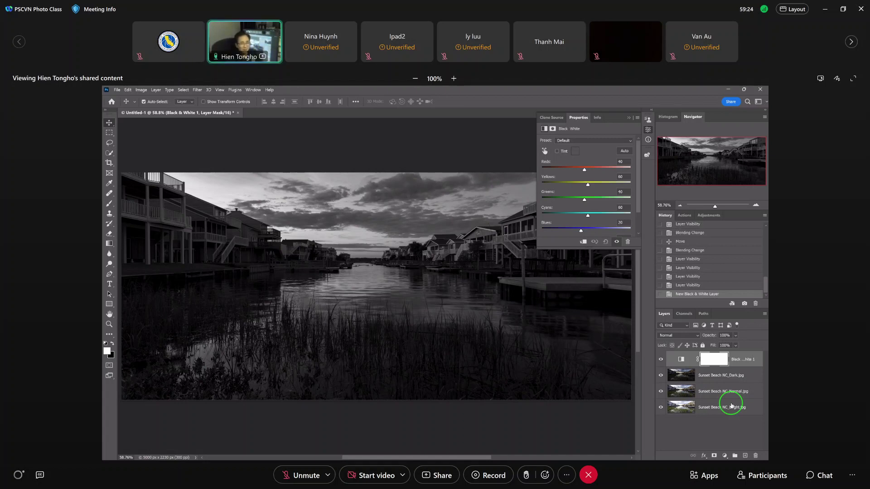
{"action": "left_click", "coordinate": [724, 455]}
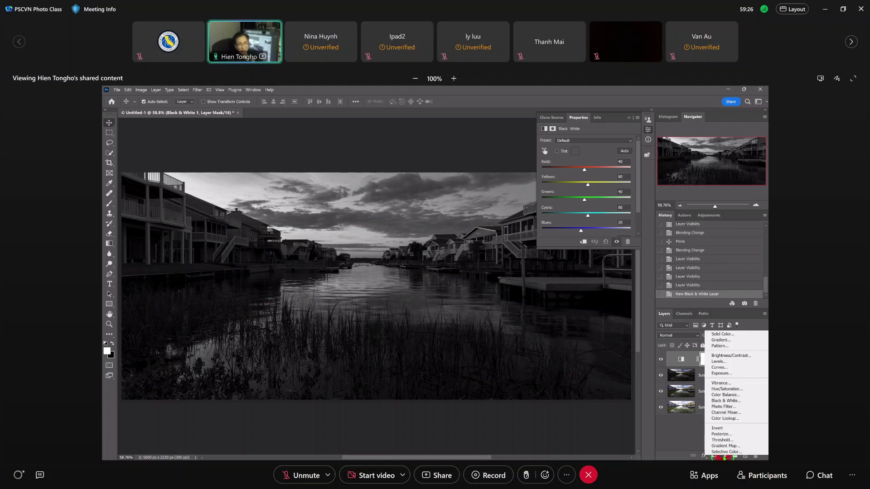
{"action": "left_click", "coordinate": [724, 434]}
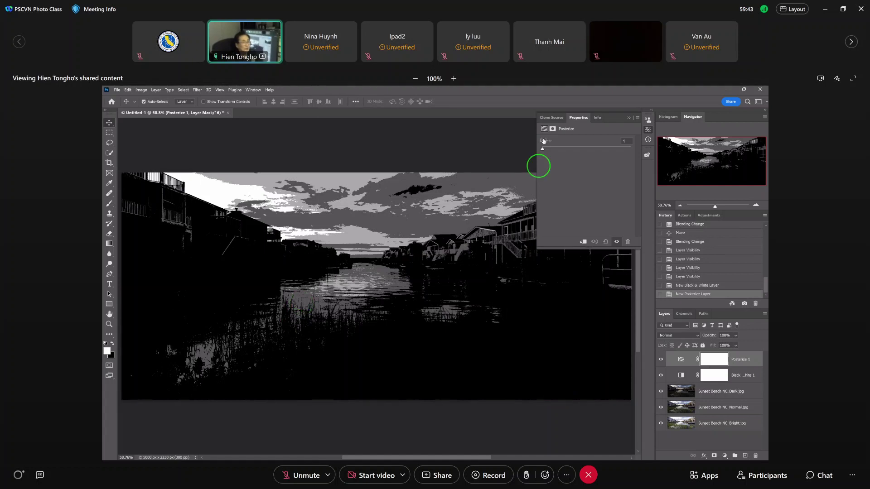
{"action": "left_click_drag", "start_coordinate": [544, 150], "coordinate": [533, 154]}
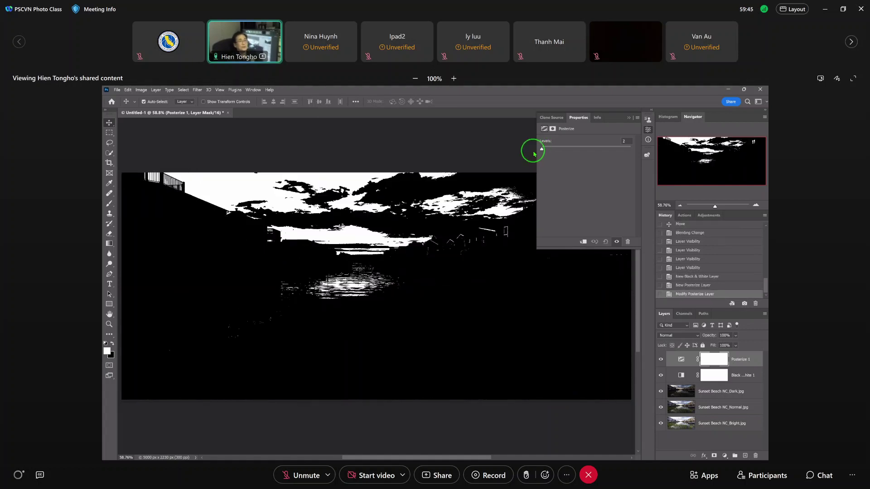
{"action": "left_click", "coordinate": [629, 119]}
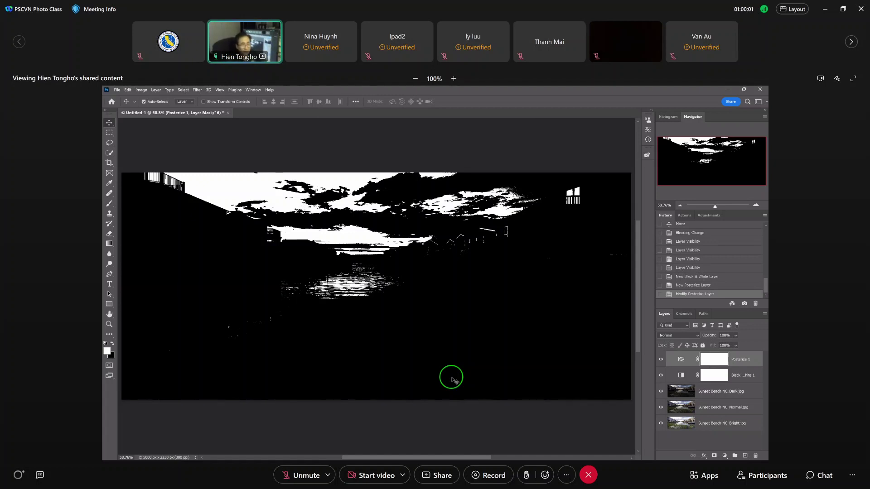
Step: Select both the Posterize and Black & White adjustment layers and put them in one group
{"action": "key", "text": "ctrl"}
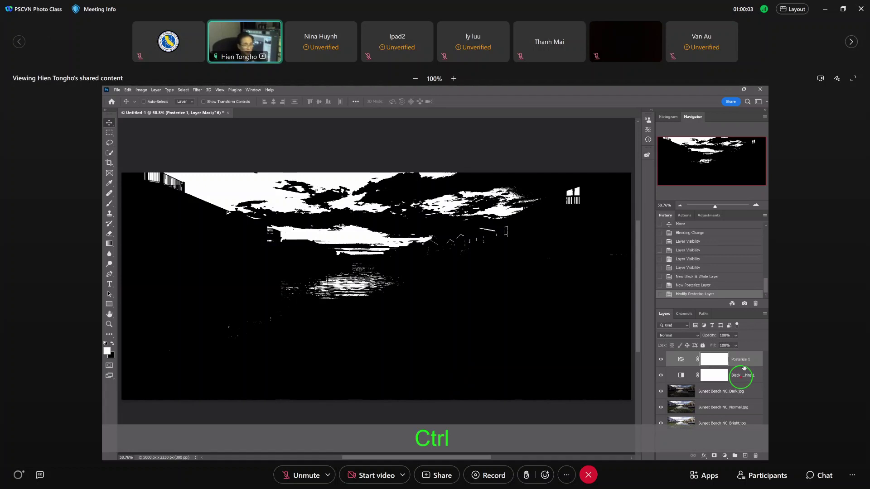
{"action": "left_click", "coordinate": [741, 365], "text": "ctrl"}
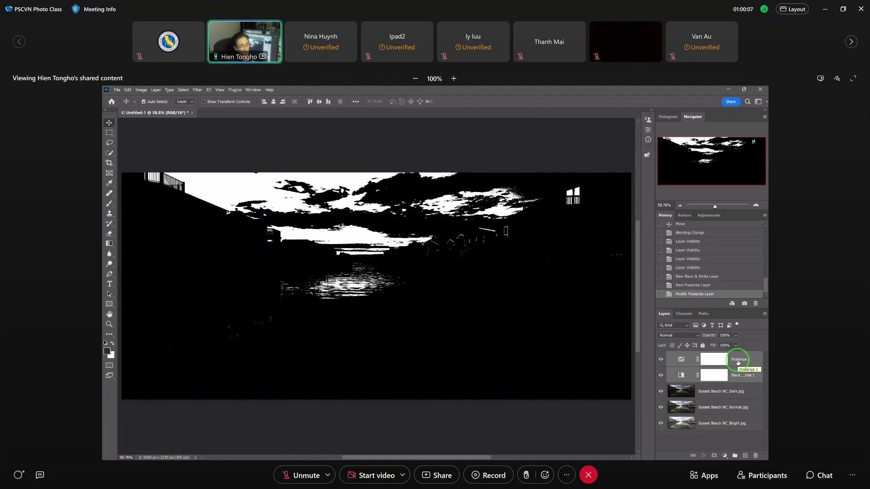
{"action": "key", "text": "ctrl"}
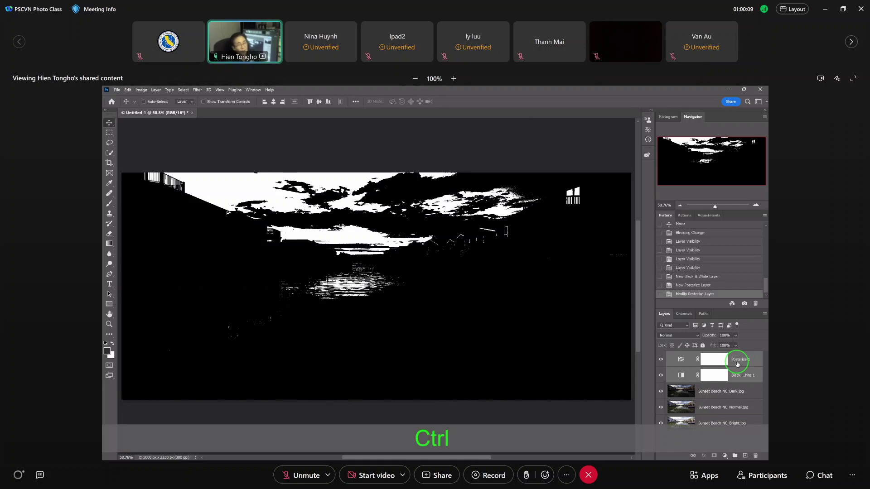
{"action": "key", "text": "ctrl+g"}
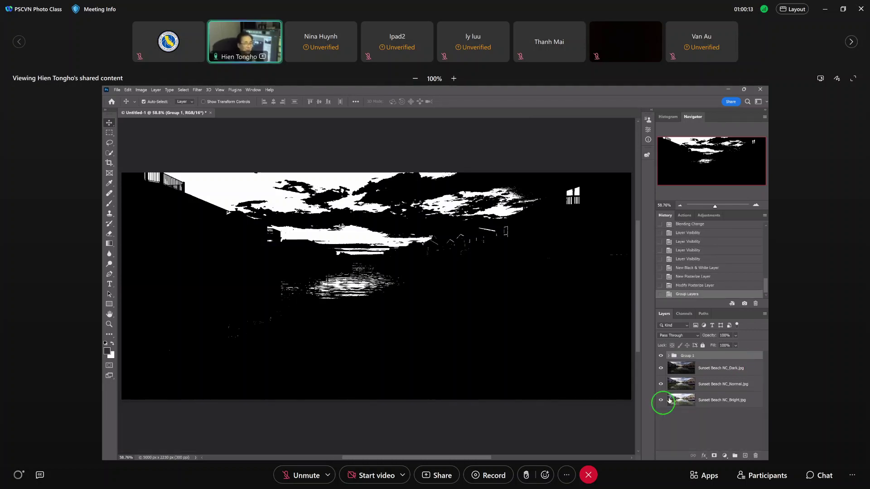
Step: Compare the dark exposure with its two-tone black-and-white map by switching the adjustment group's visibility on and off, leaving the group hidden
{"action": "double_click", "coordinate": [661, 358]}
{"action": "left_click", "coordinate": [660, 358]}
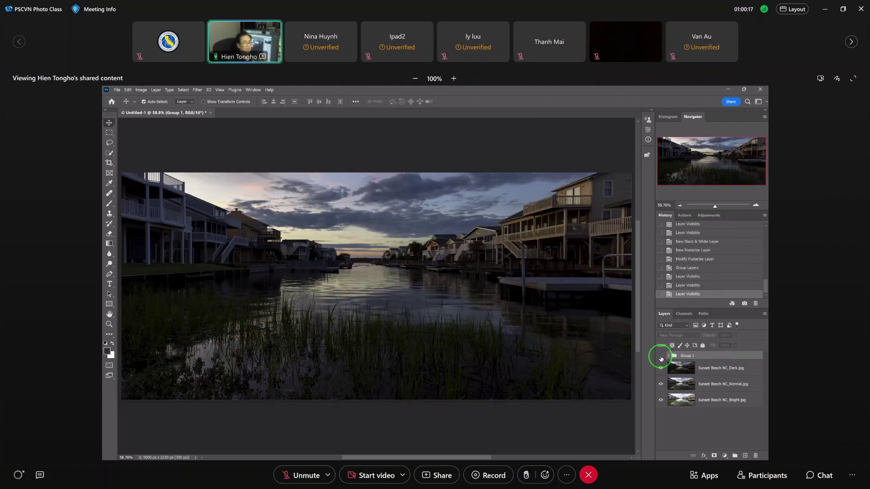
{"action": "left_click", "coordinate": [660, 358]}
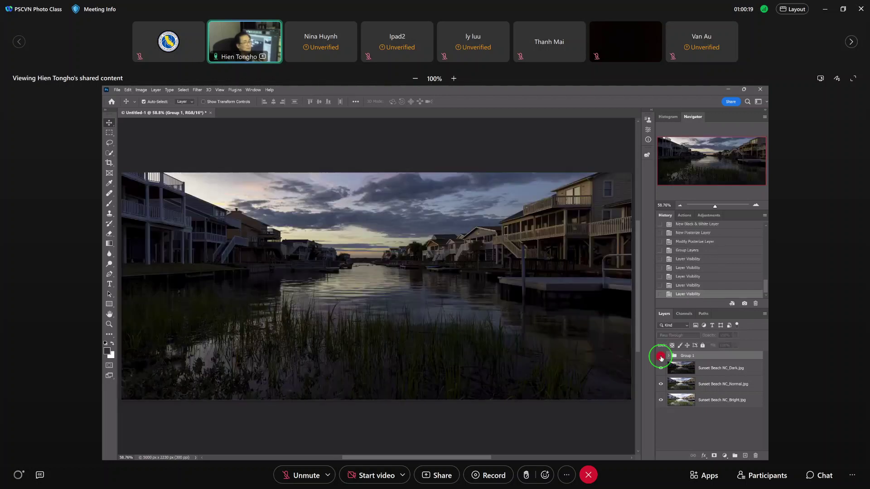
{"action": "left_click", "coordinate": [660, 358]}
{"action": "left_click", "coordinate": [661, 358]}
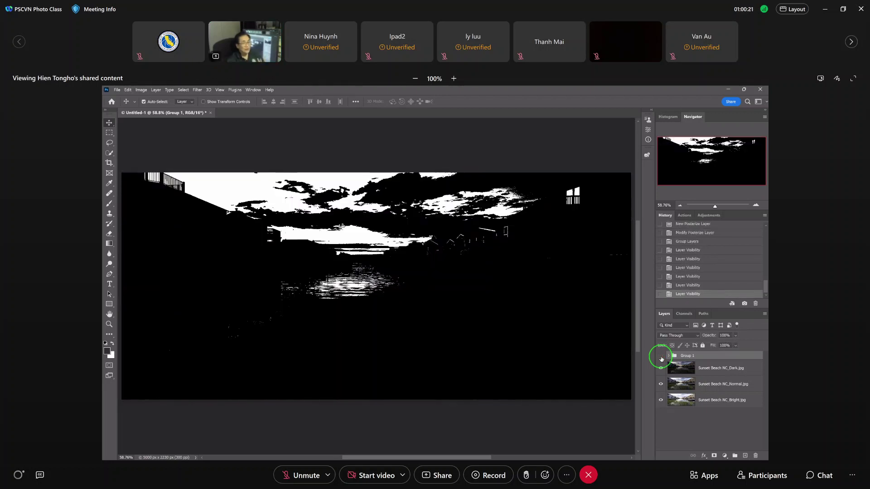
{"action": "left_click", "coordinate": [660, 358]}
{"action": "left_click", "coordinate": [660, 358]}
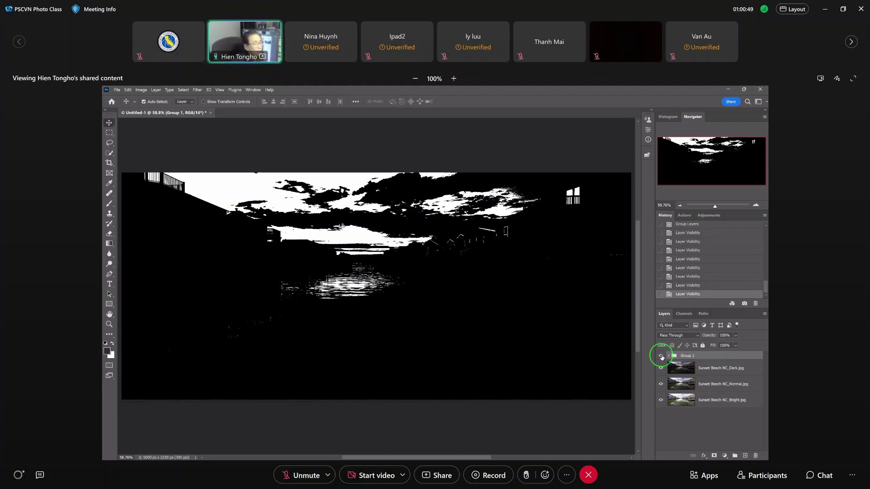
{"action": "left_click", "coordinate": [660, 356]}
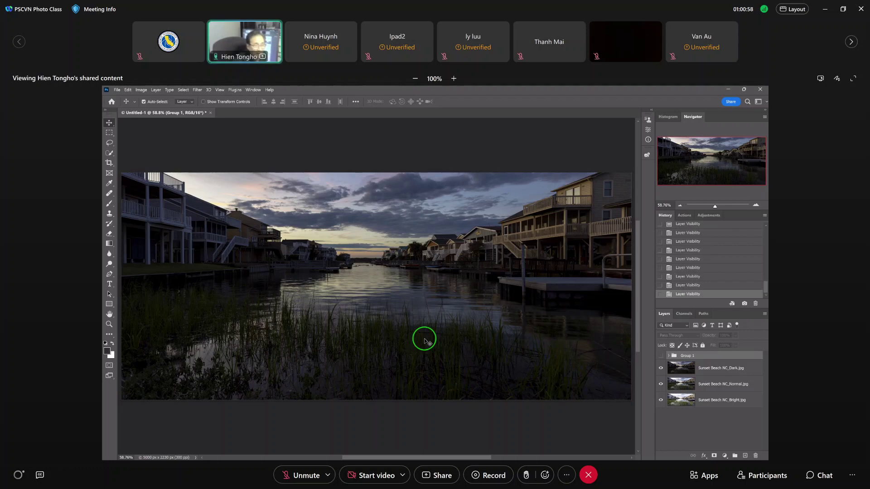
Step: Inspect the two-tone maps of the normal and bright exposures by hiding the layers above each, and restore the three-photo view without the group
{"action": "left_click", "coordinate": [660, 355]}
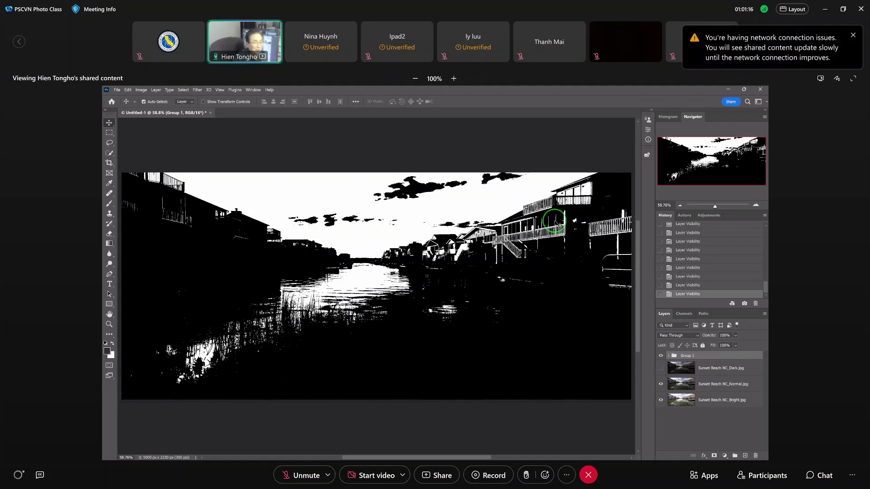
{"action": "left_click", "coordinate": [660, 383]}
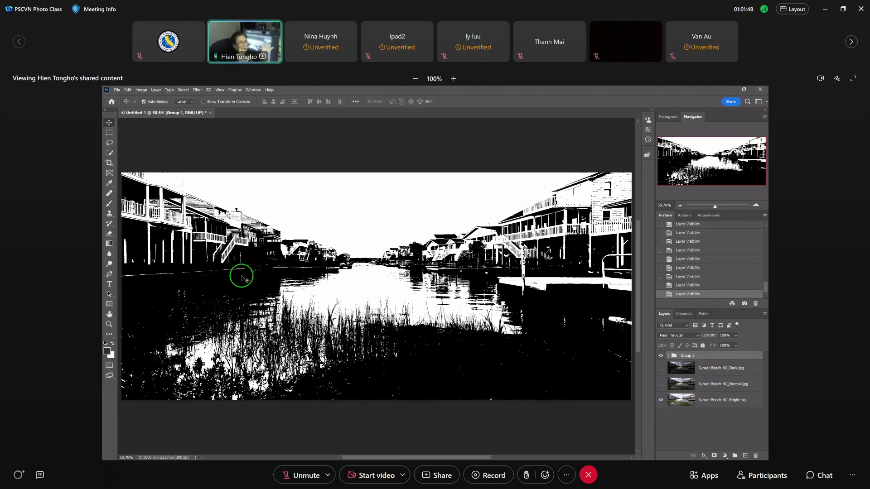
{"action": "left_click", "coordinate": [660, 356]}
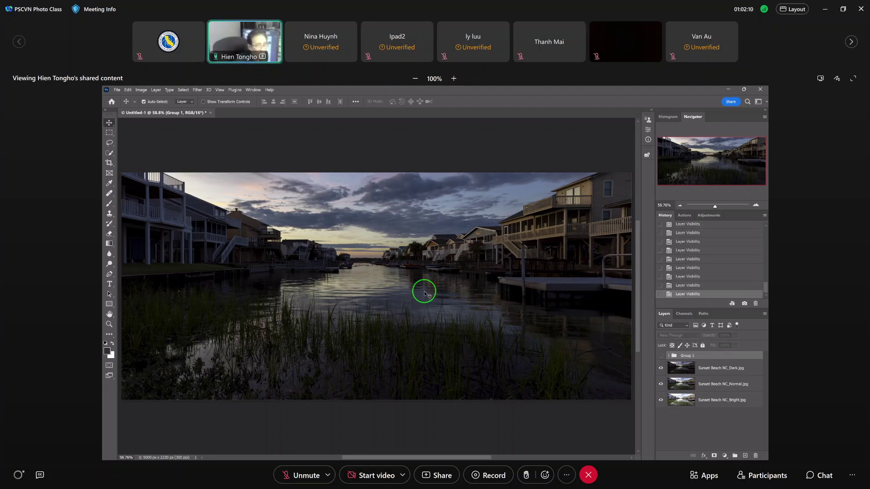
Step: Select and hide the Sunset Beach NC_Dark.jpg layer, and compare the normal and bright exposures in the water and grass by toggling the normal layer
{"action": "left_click", "coordinate": [705, 369]}
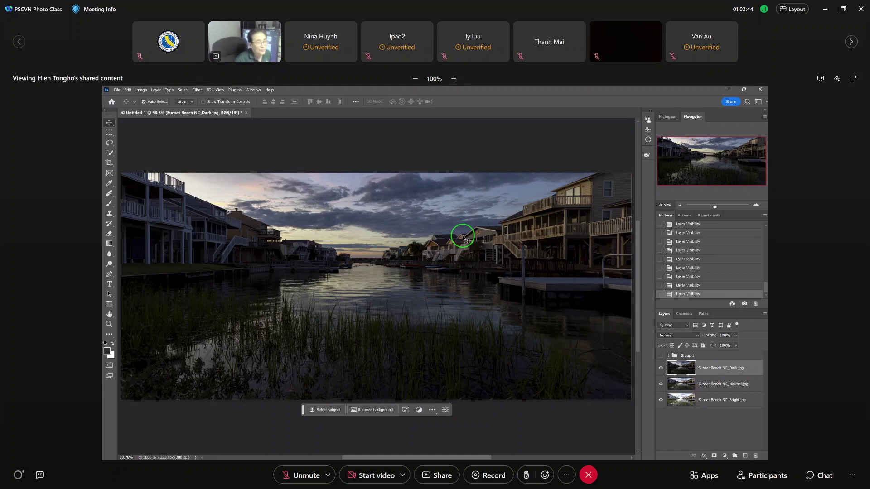
{"action": "key", "text": "ctrl+comma"}
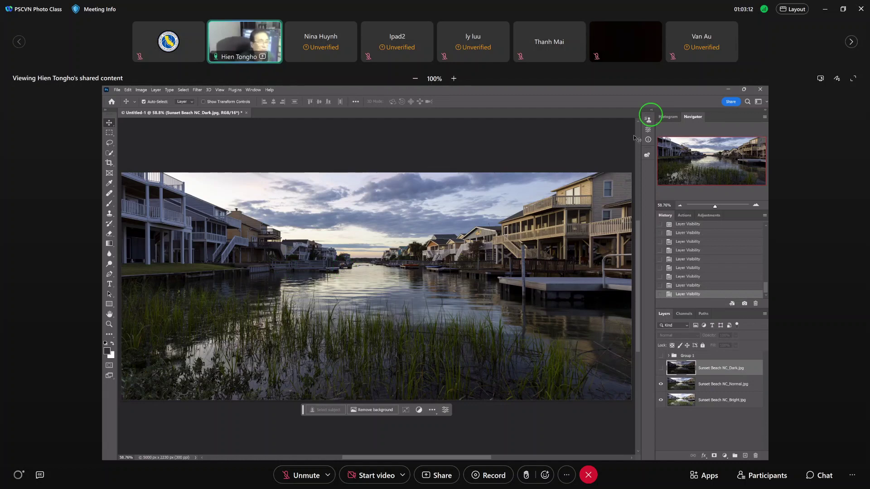
{"action": "left_click", "coordinate": [661, 384]}
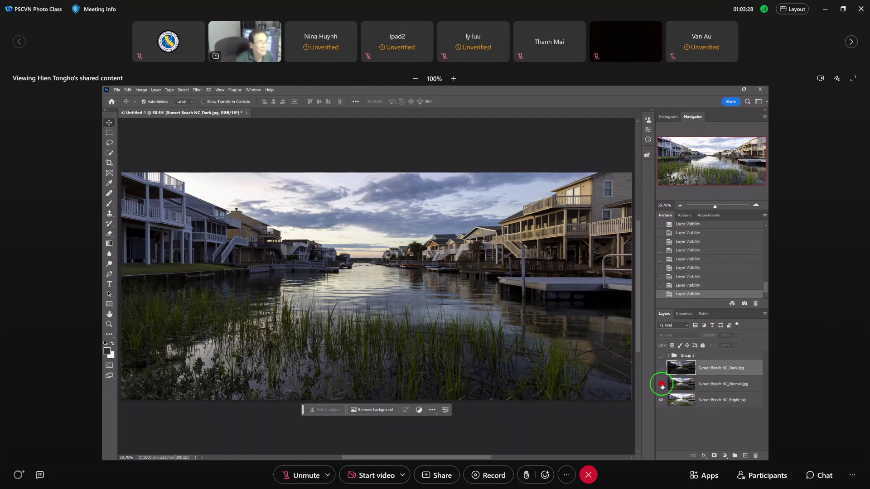
{"action": "left_click", "coordinate": [662, 385]}
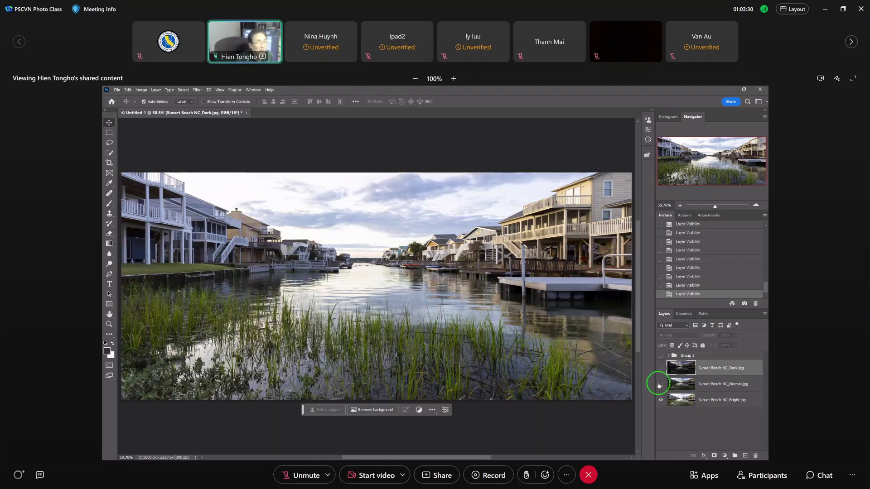
{"action": "left_click", "coordinate": [659, 385]}
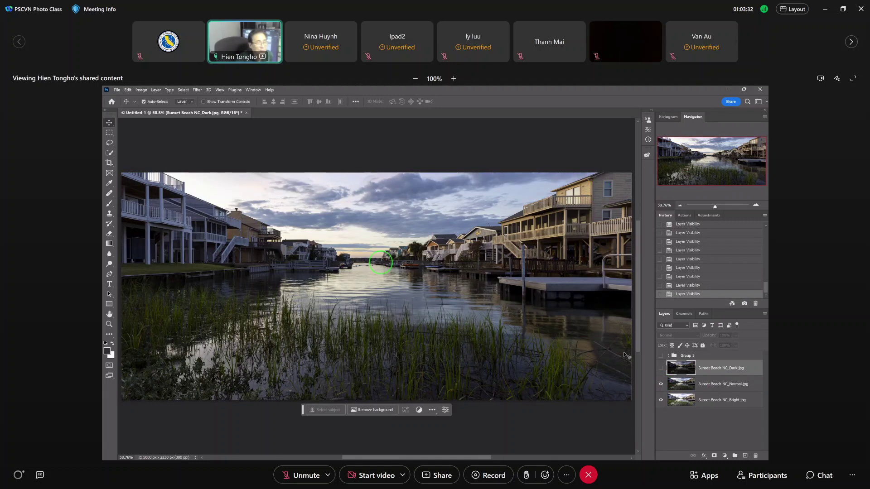
{"action": "left_click", "coordinate": [660, 385]}
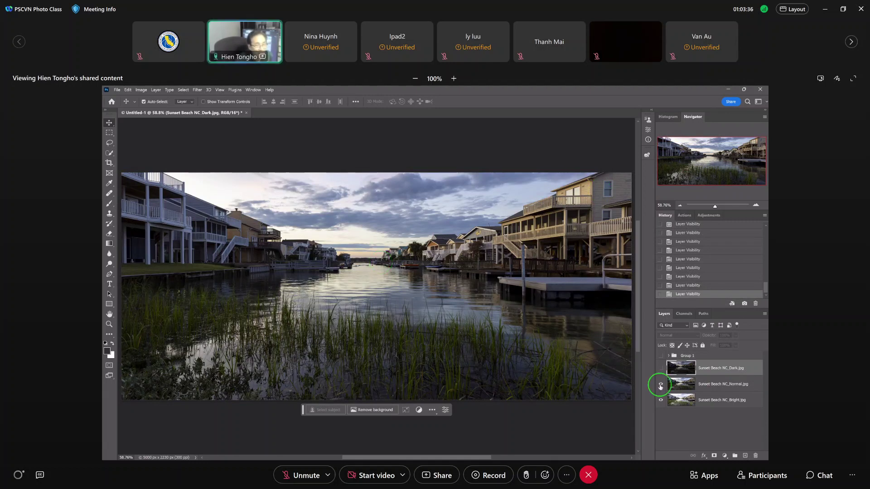
{"action": "left_click", "coordinate": [345, 343]}
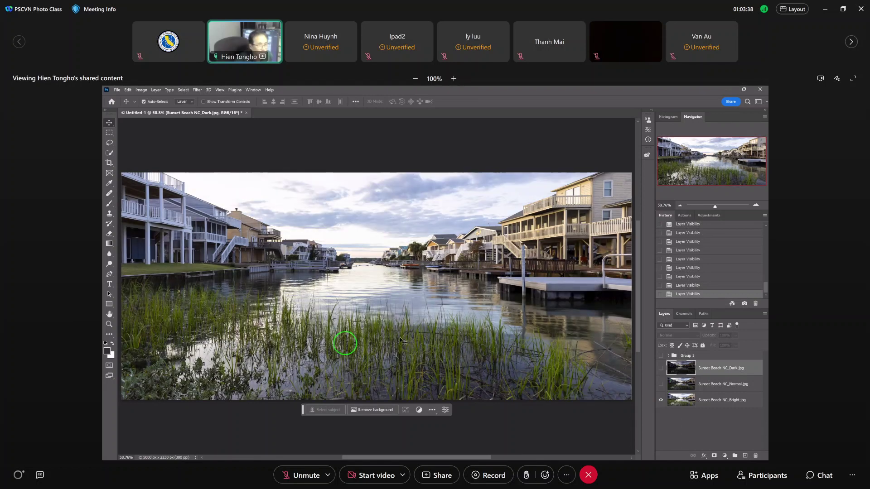
{"action": "left_click", "coordinate": [642, 385]}
{"action": "left_click", "coordinate": [659, 384]}
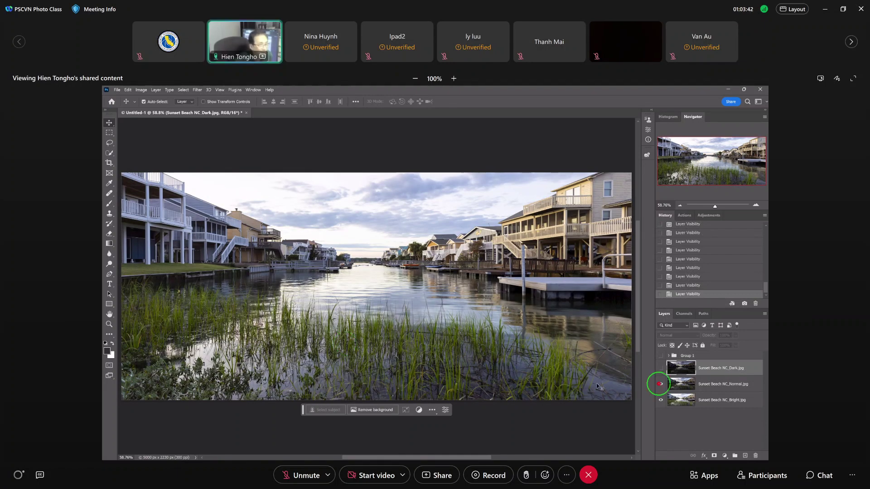
{"action": "left_click", "coordinate": [497, 365]}
{"action": "left_click", "coordinate": [419, 372]}
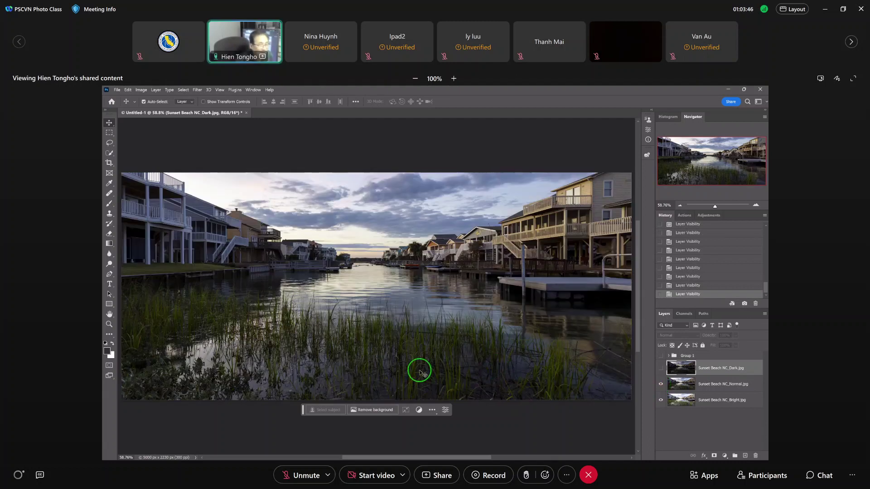
Step: Compare all three exposures by toggling the visibility of the Sunset Beach NC_Dark.jpg and Sunset Beach NC_Normal.jpg layers in turn
{"action": "left_click", "coordinate": [660, 376]}
{"action": "left_click", "coordinate": [660, 370]}
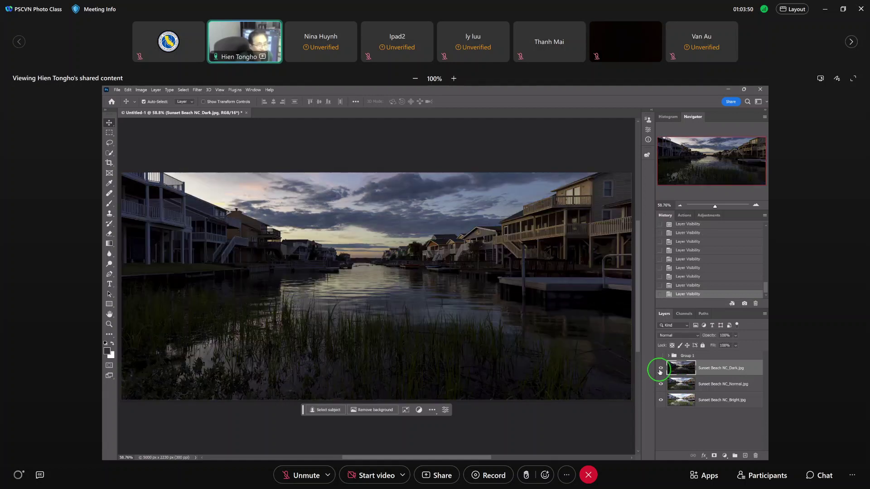
{"action": "left_click", "coordinate": [659, 369]}
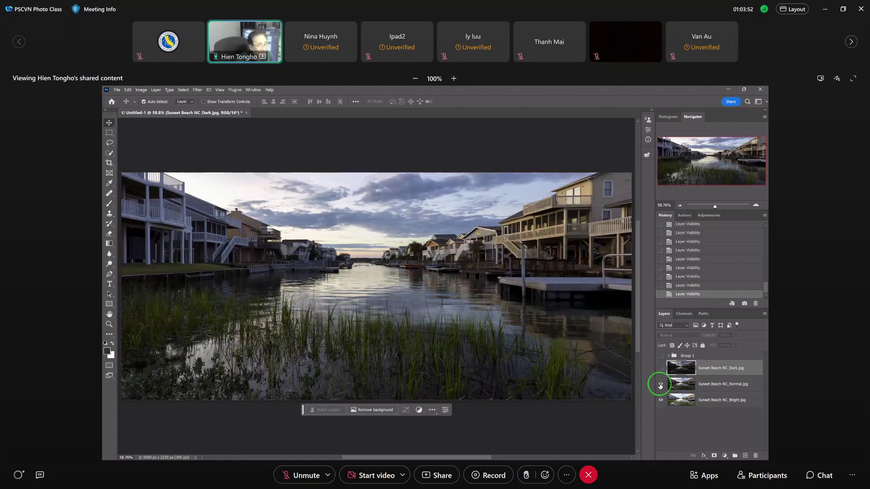
{"action": "left_click", "coordinate": [660, 385]}
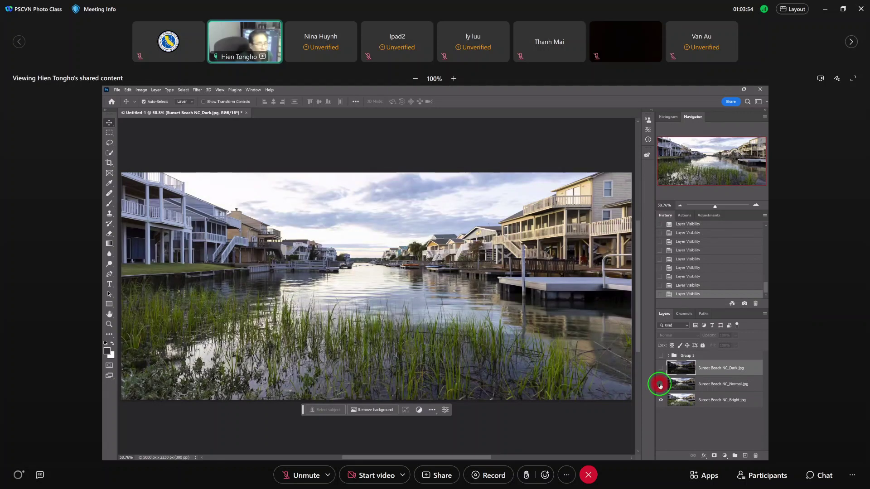
{"action": "left_click", "coordinate": [660, 385]}
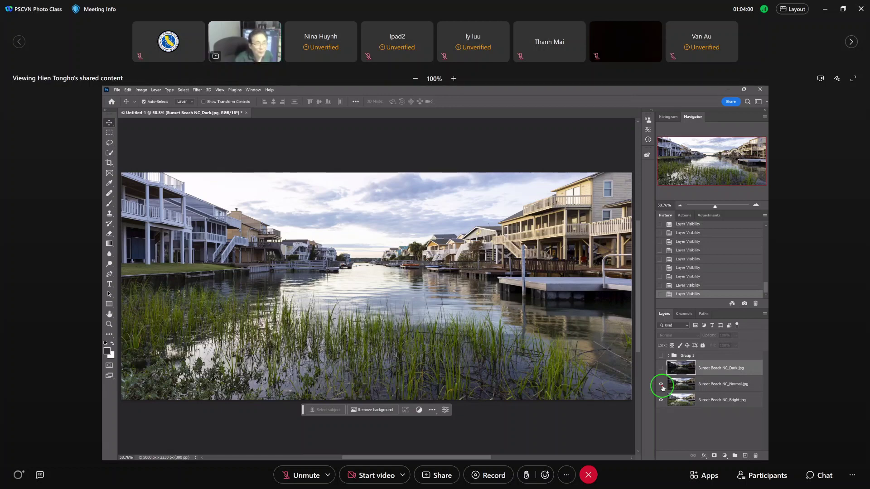
Step: Compare the bright, normal and dark exposures by switching the Sunset Beach NC_Normal.jpg and Sunset Beach NC_Dark.jpg layers off and on, leaving the dark layer hidden
{"action": "left_click", "coordinate": [661, 385]}
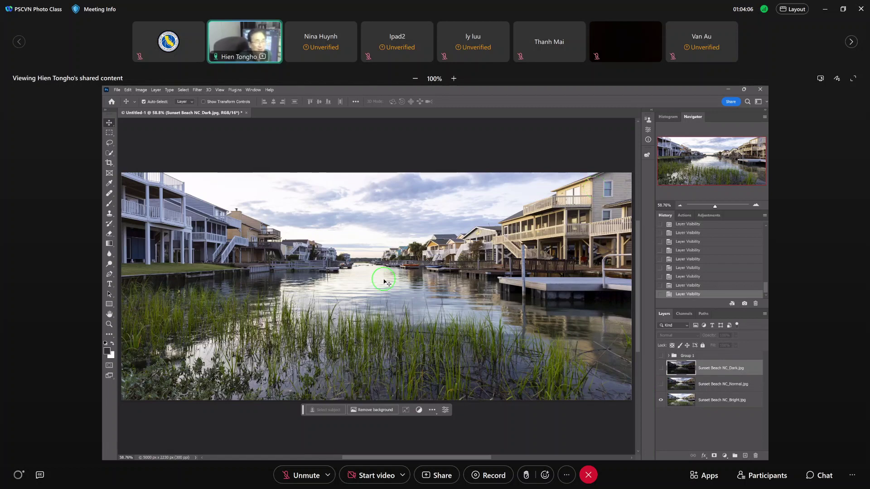
{"action": "left_click", "coordinate": [660, 383]}
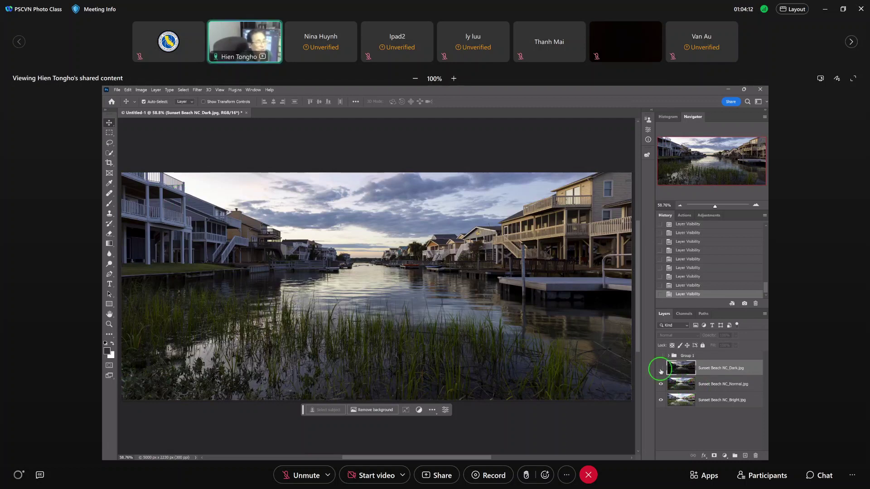
{"action": "left_click", "coordinate": [661, 369]}
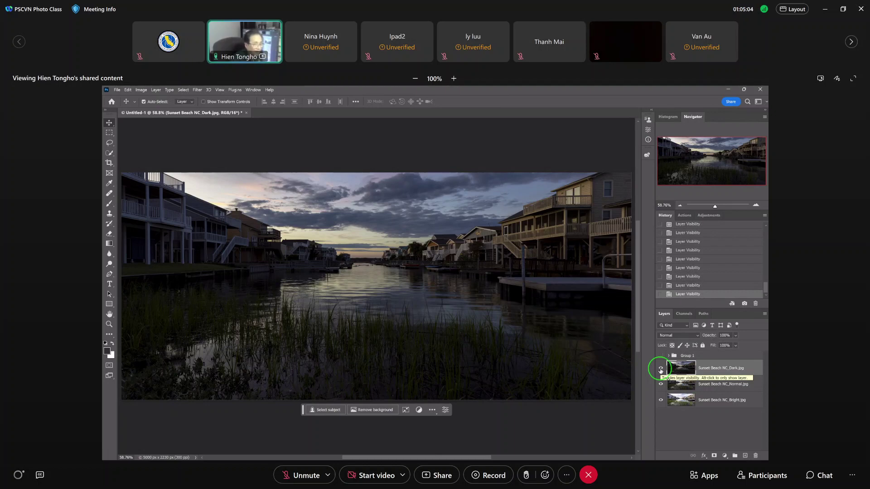
{"action": "left_click", "coordinate": [660, 369]}
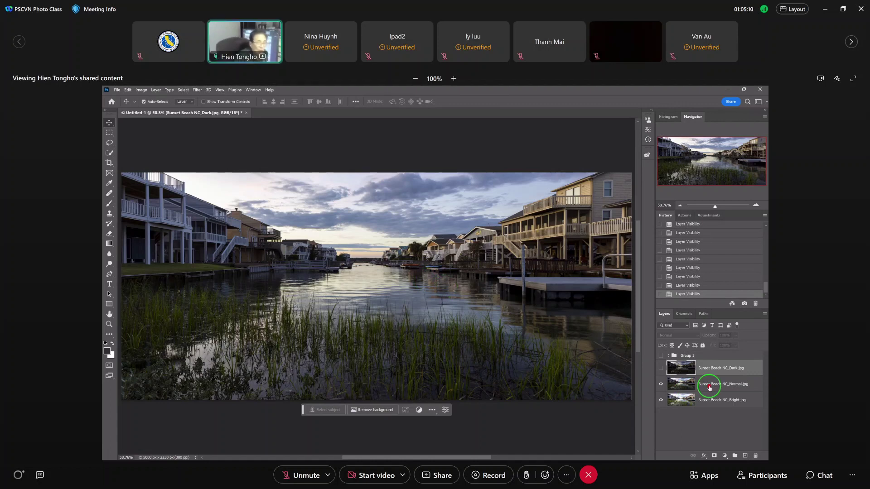
Step: Select the Sunset Beach NC_Normal.jpg layer and toggle its visibility to compare it with the bright exposure beneath, leaving it shown
{"action": "left_click", "coordinate": [673, 384]}
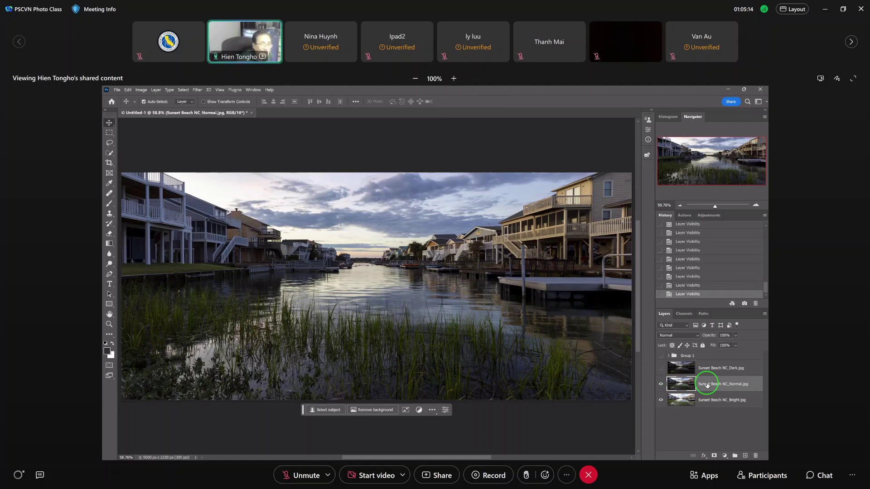
{"action": "left_click", "coordinate": [659, 385]}
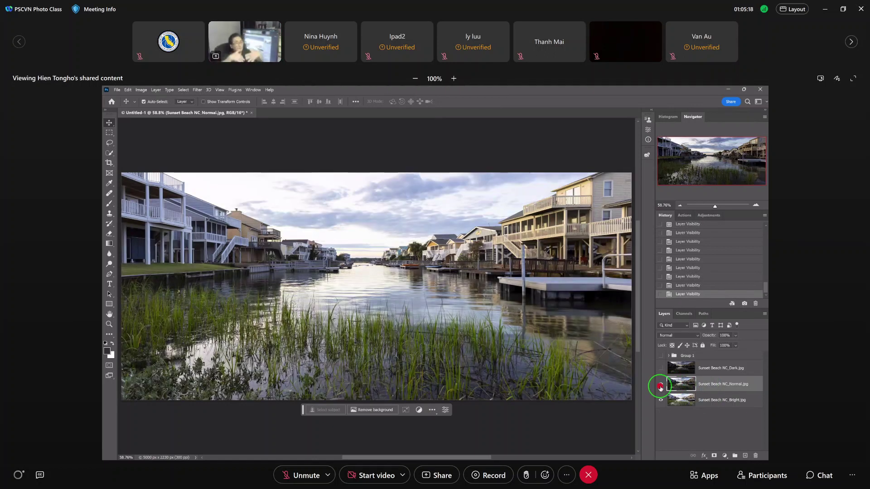
{"action": "left_click", "coordinate": [660, 385]}
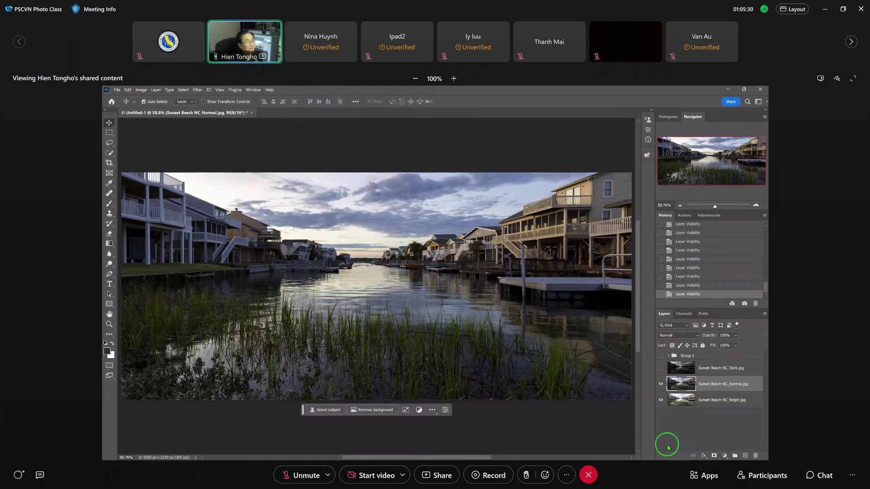
{"action": "left_click", "coordinate": [660, 384]}
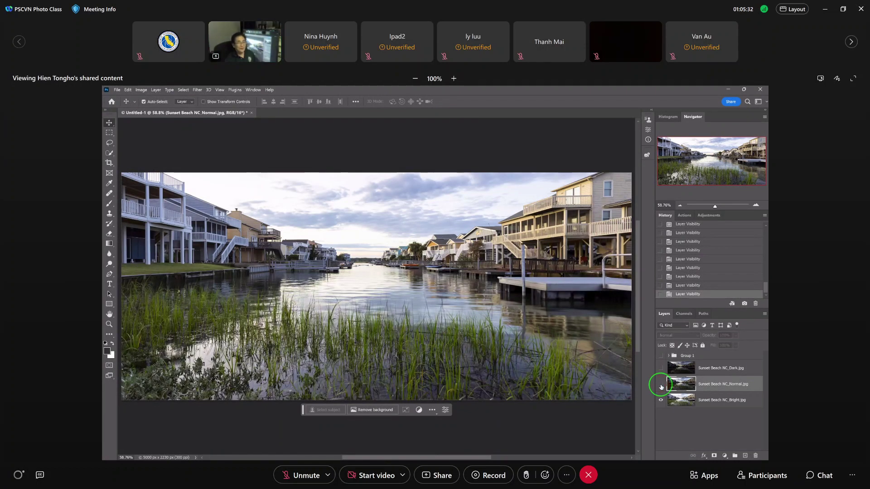
{"action": "left_click", "coordinate": [660, 385]}
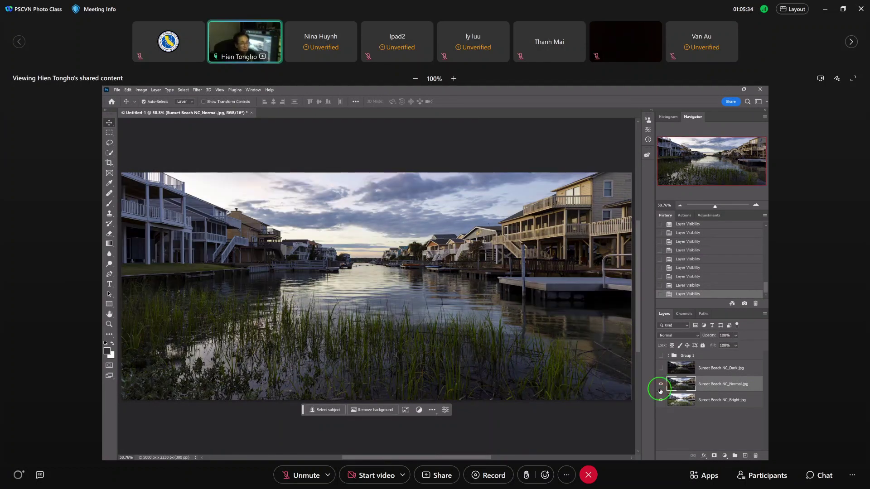
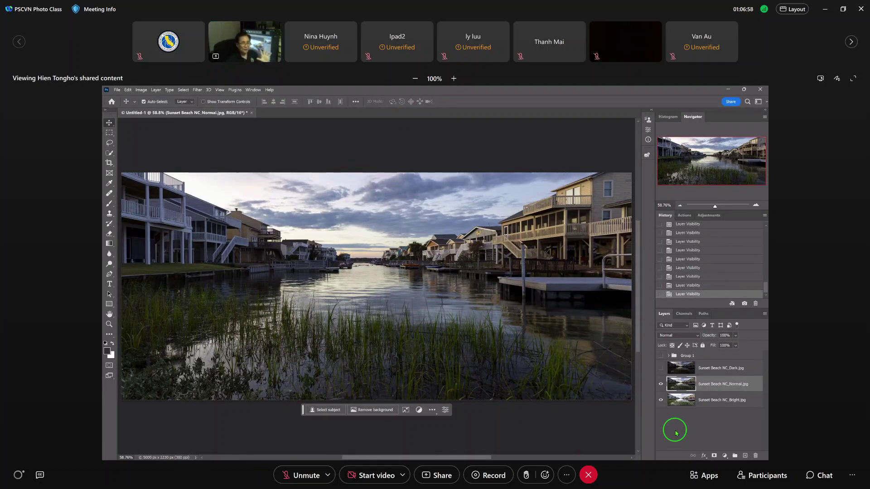
Step: Add a white layer mask to the Sunset Beach NC_Normal.jpg layer and set up the Brush tool with black paint and 45% flow
{"action": "left_click", "coordinate": [714, 456]}
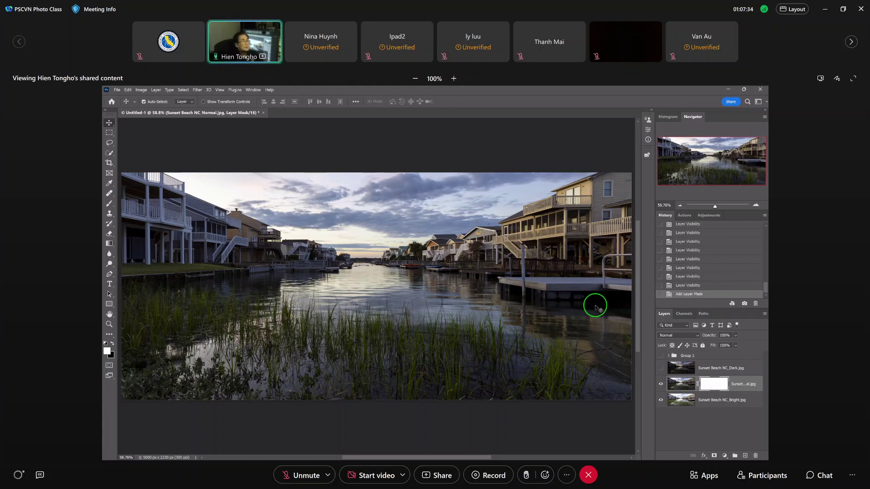
{"action": "left_click", "coordinate": [110, 204]}
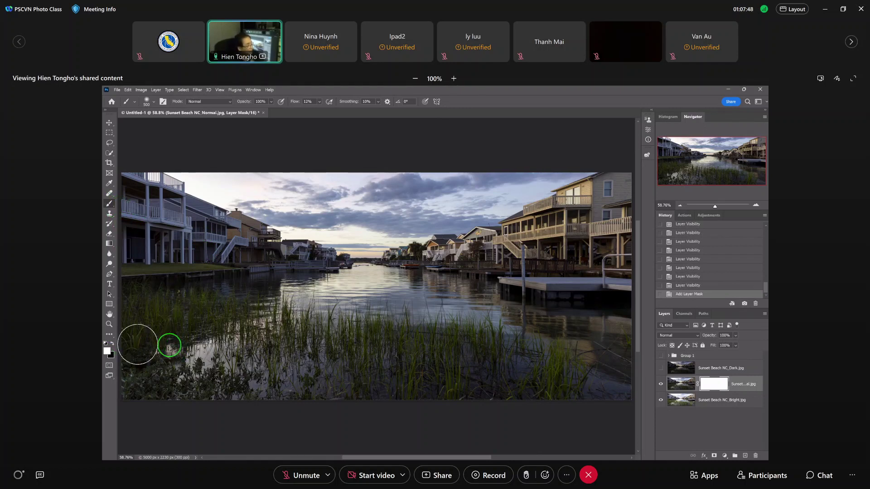
{"action": "left_click", "coordinate": [112, 344]}
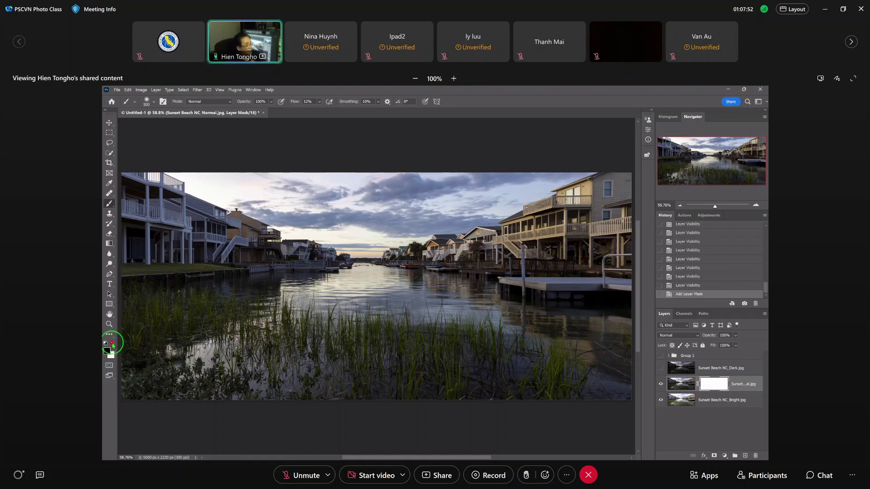
{"action": "key", "text": "x"}
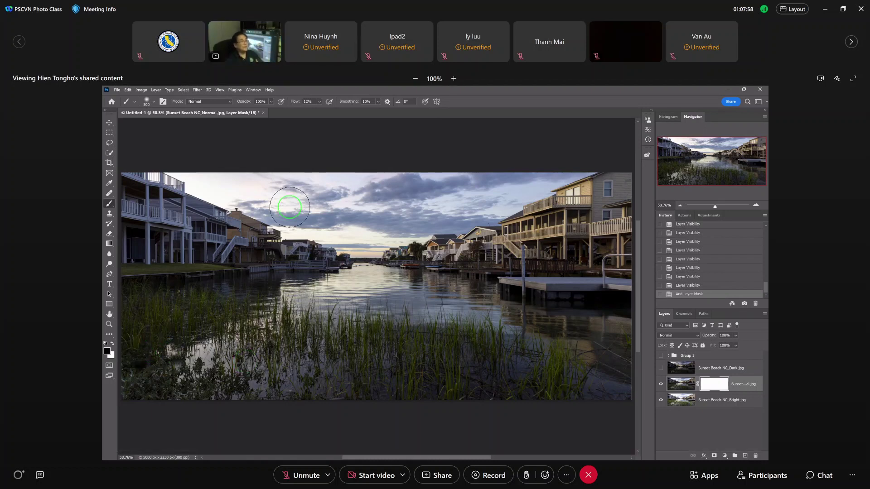
{"action": "left_click", "coordinate": [319, 102]}
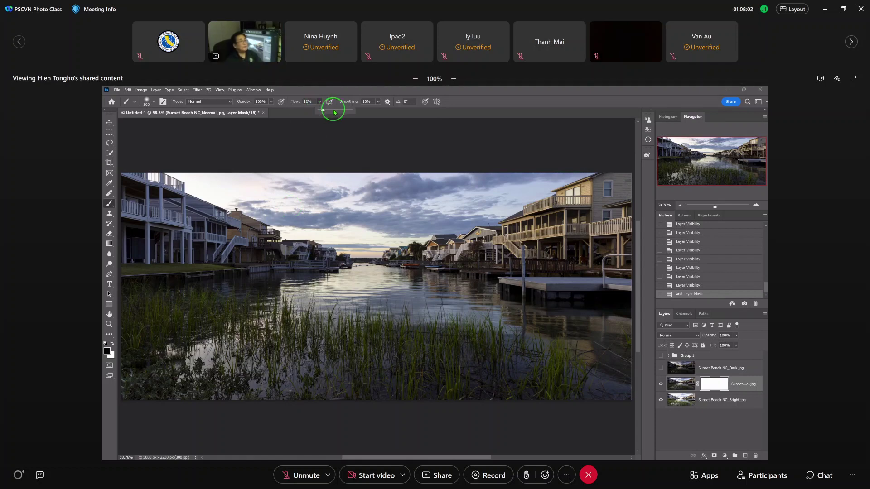
{"action": "left_click", "coordinate": [334, 110]}
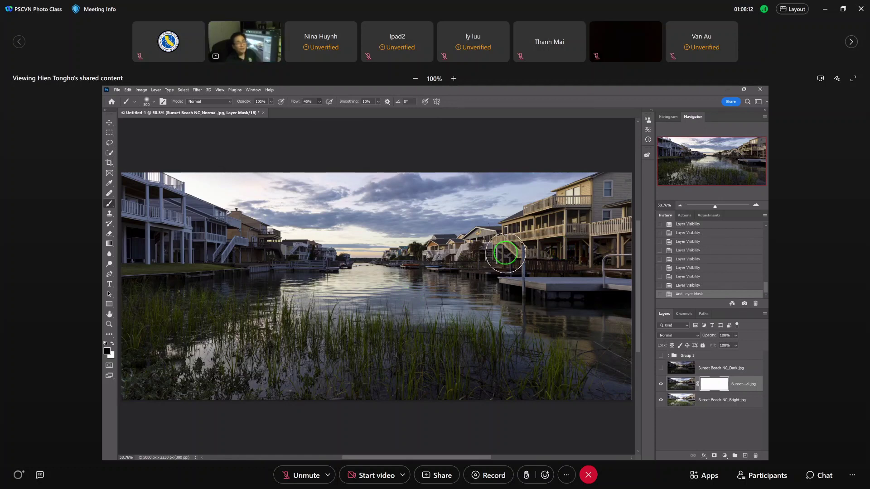
Step: Paint the normal layer's mask over the houses and dock on the right bank to reveal the bright exposure, and check the layer before and after
{"action": "left_click_drag", "start_coordinate": [505, 253], "coordinate": [620, 300]}
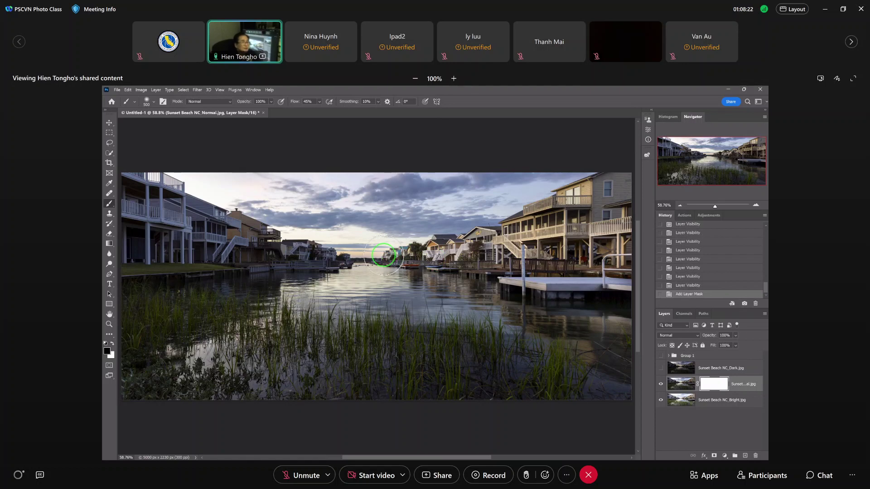
{"action": "left_click_drag", "start_coordinate": [383, 255], "coordinate": [558, 206]}
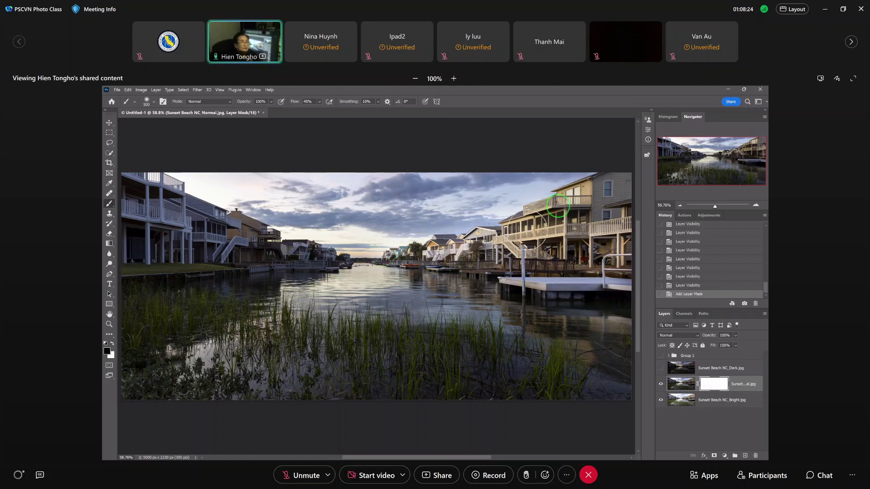
{"action": "left_click_drag", "start_coordinate": [558, 206], "coordinate": [597, 286]}
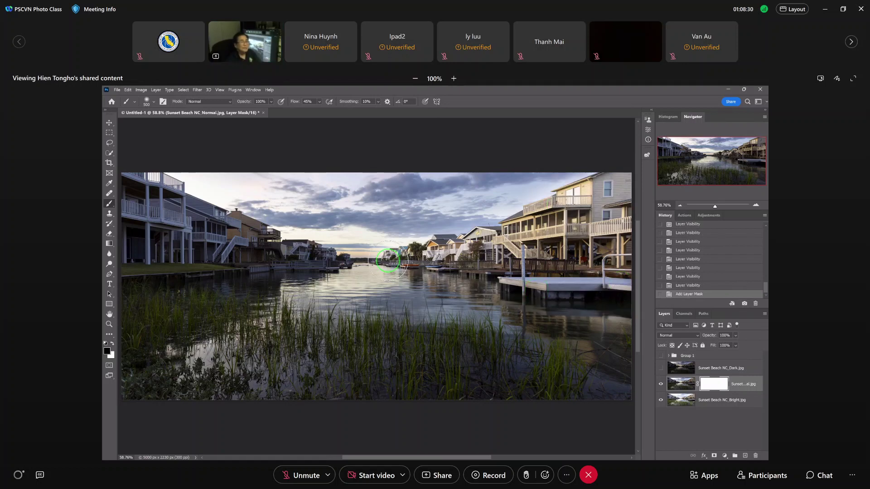
{"action": "left_click_drag", "start_coordinate": [386, 260], "coordinate": [616, 257]}
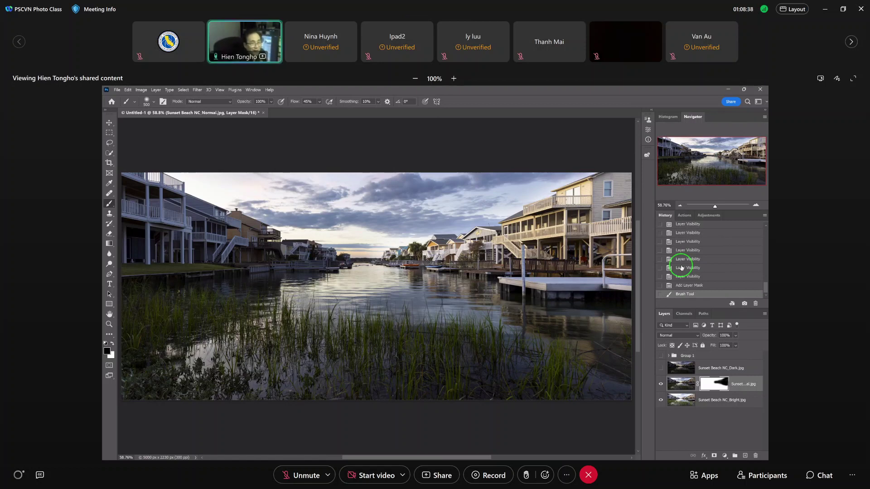
{"action": "left_click", "coordinate": [660, 384]}
{"action": "left_click", "coordinate": [660, 384]}
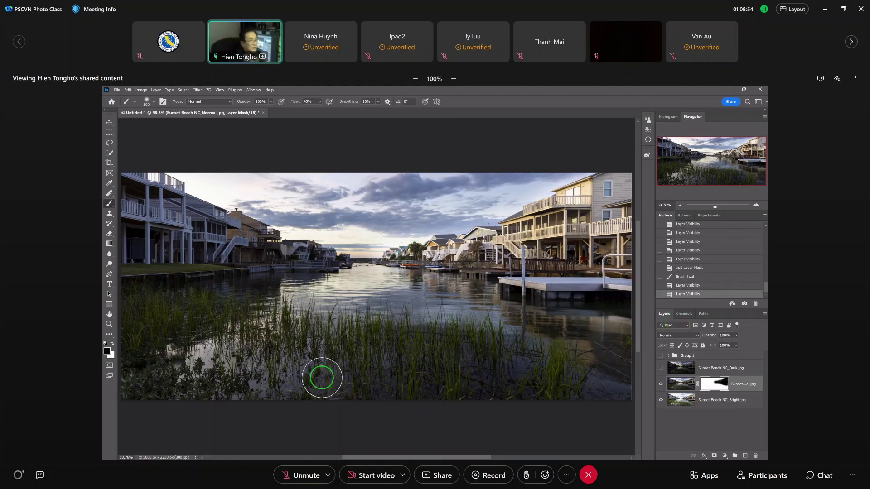
Step: Lower the brush flow to 10% and paint the normal layer's mask over the foreground grass and left shoreline to brighten them gradually
{"action": "left_click", "coordinate": [319, 102]}
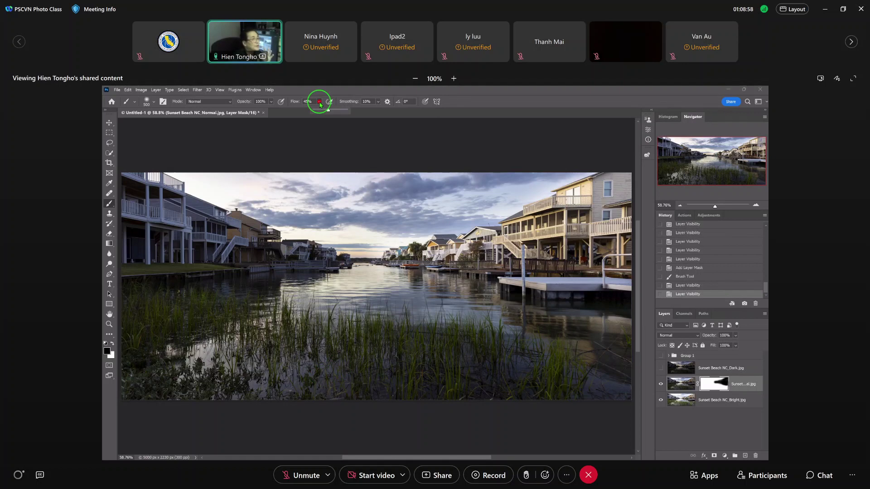
{"action": "left_click_drag", "start_coordinate": [328, 110], "coordinate": [317, 111]}
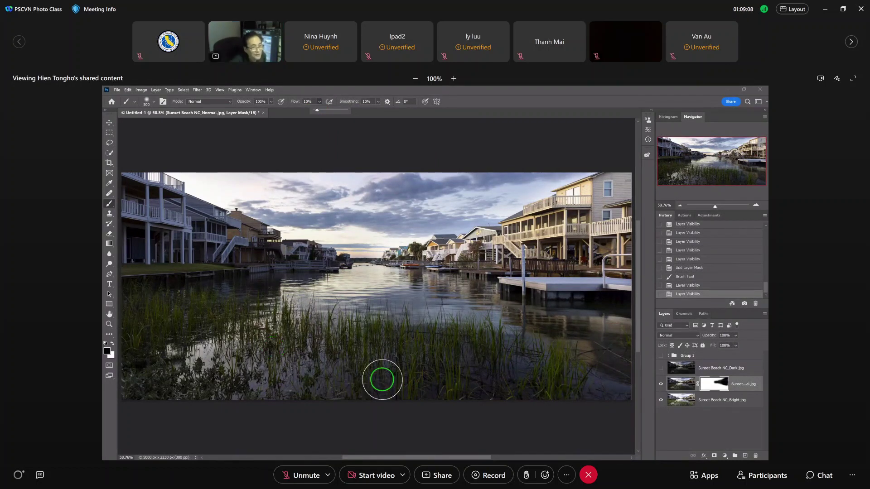
{"action": "left_click_drag", "start_coordinate": [382, 379], "coordinate": [605, 384]}
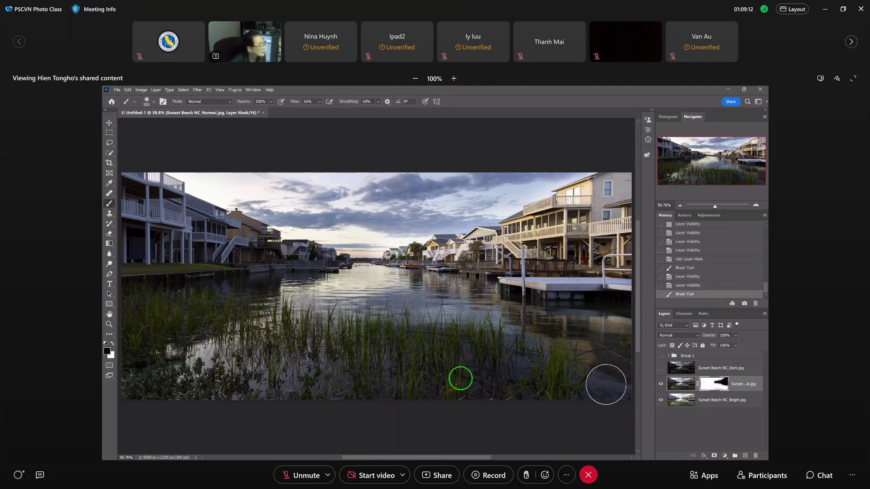
{"action": "left_click_drag", "start_coordinate": [605, 384], "coordinate": [359, 340]}
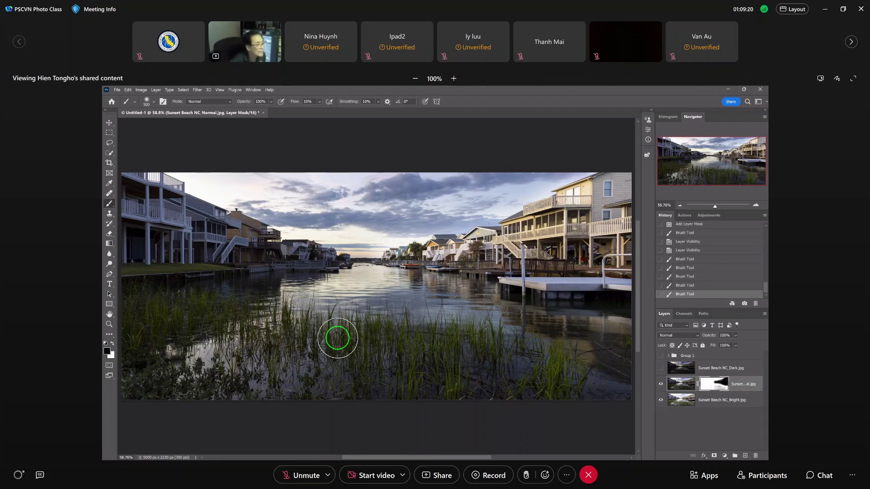
{"action": "left_click_drag", "start_coordinate": [337, 338], "coordinate": [221, 313]}
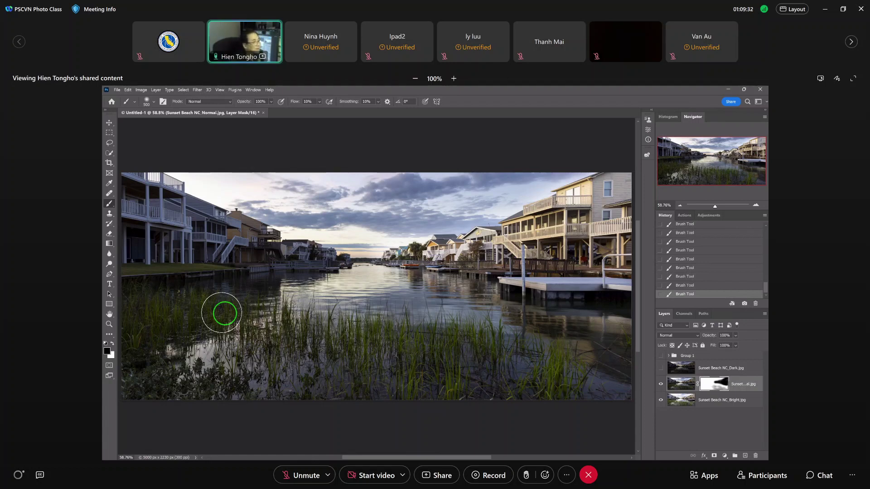
{"action": "left_click_drag", "start_coordinate": [225, 313], "coordinate": [266, 268]}
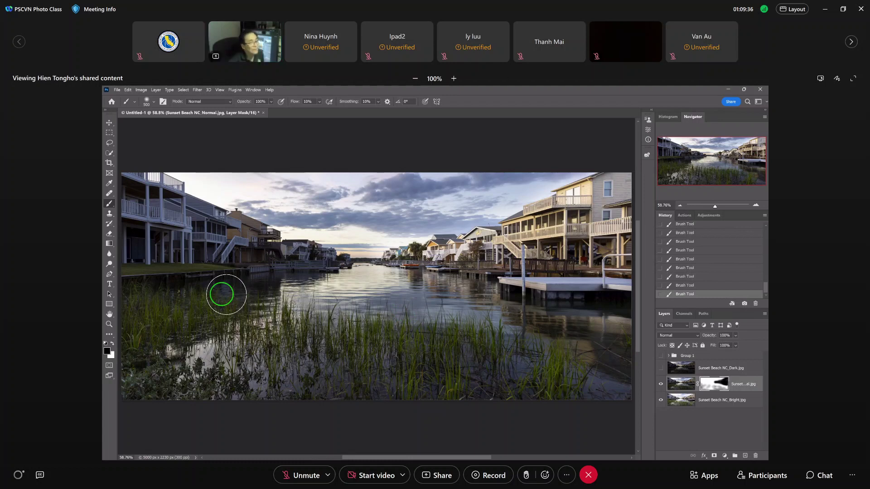
{"action": "left_click_drag", "start_coordinate": [221, 294], "coordinate": [280, 278]}
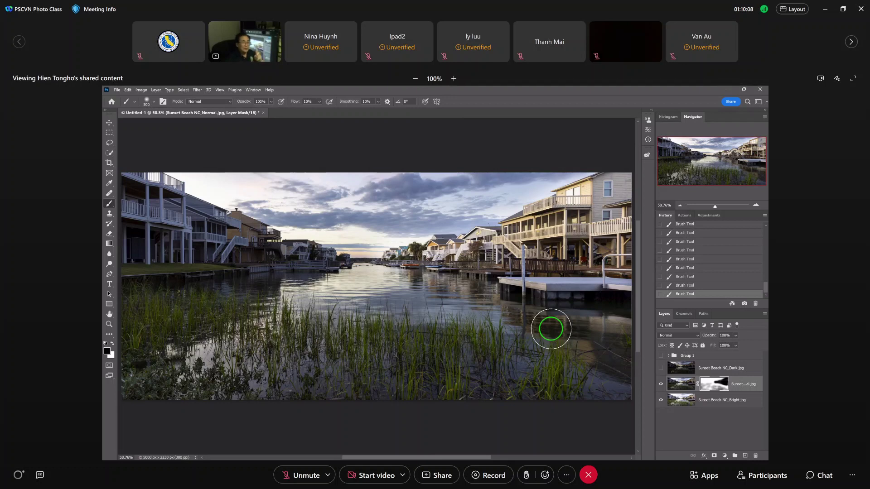
Step: Select the Sunset Beach NC_Dark.jpg layer and toggle its visibility to compare its sky with the blended layers beneath, leaving it shown
{"action": "left_click", "coordinate": [660, 368]}
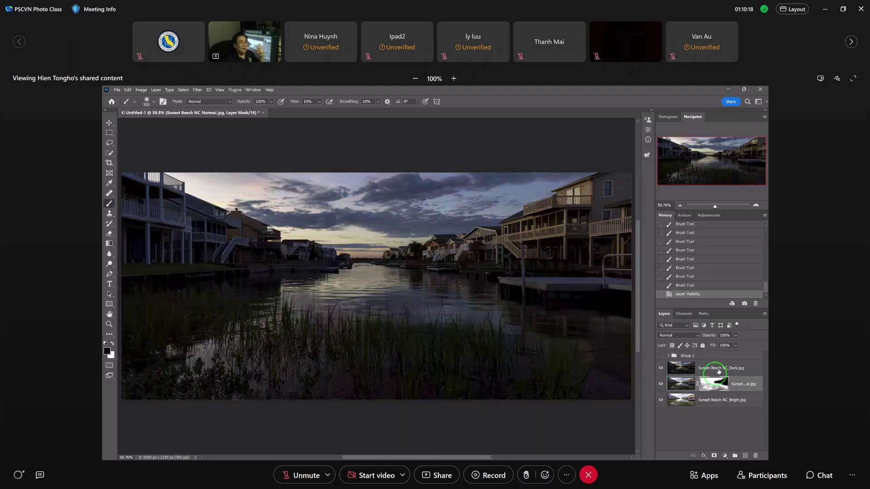
{"action": "left_click", "coordinate": [660, 369]}
{"action": "left_click", "coordinate": [709, 386]}
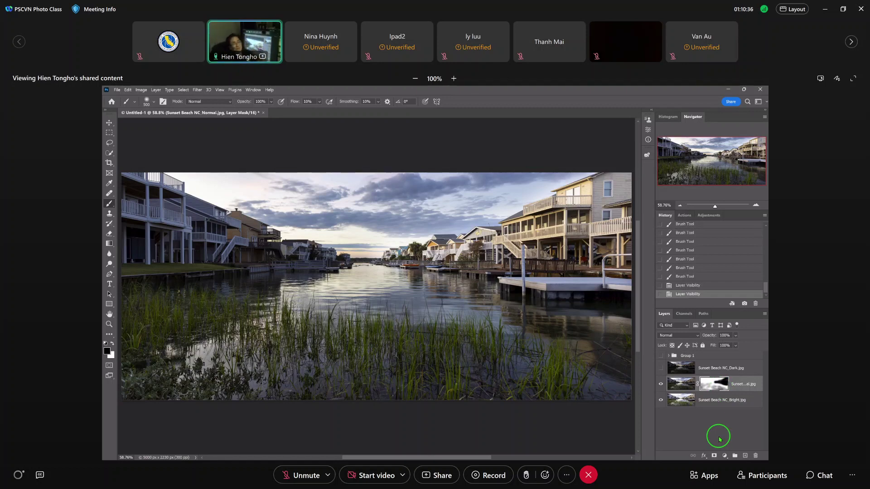
{"action": "left_click", "coordinate": [660, 369]}
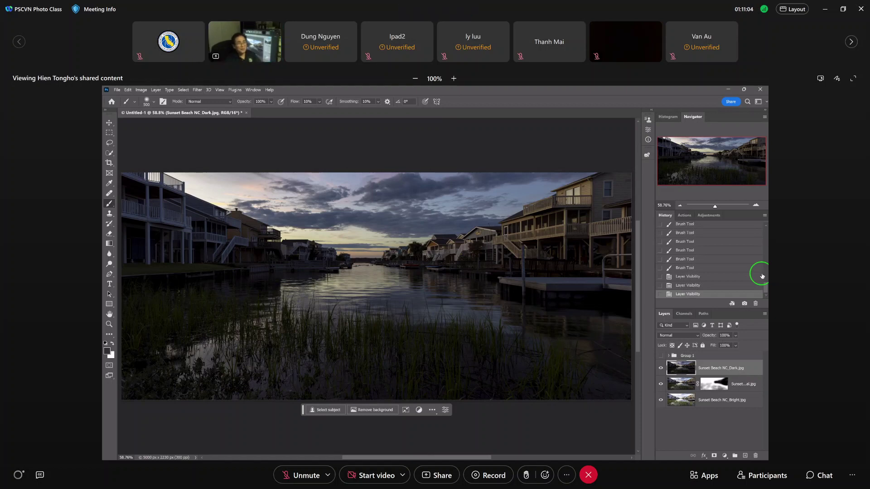
{"action": "left_click", "coordinate": [660, 369]}
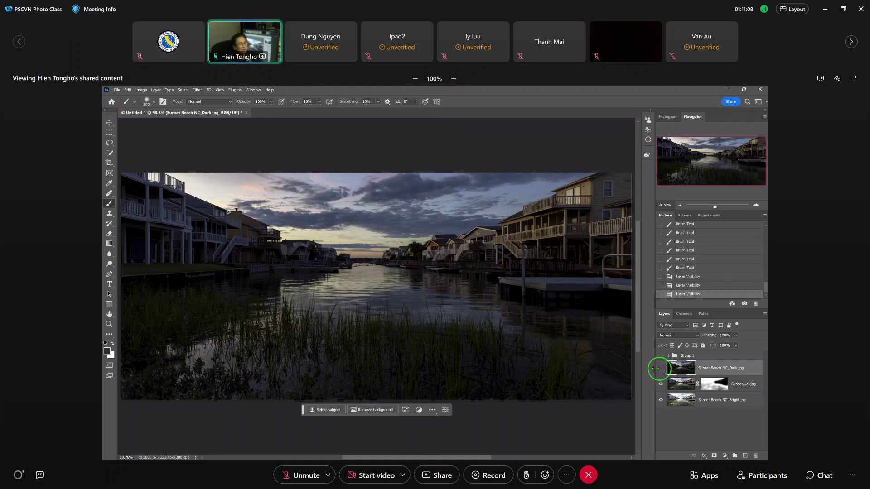
{"action": "left_click", "coordinate": [660, 368]}
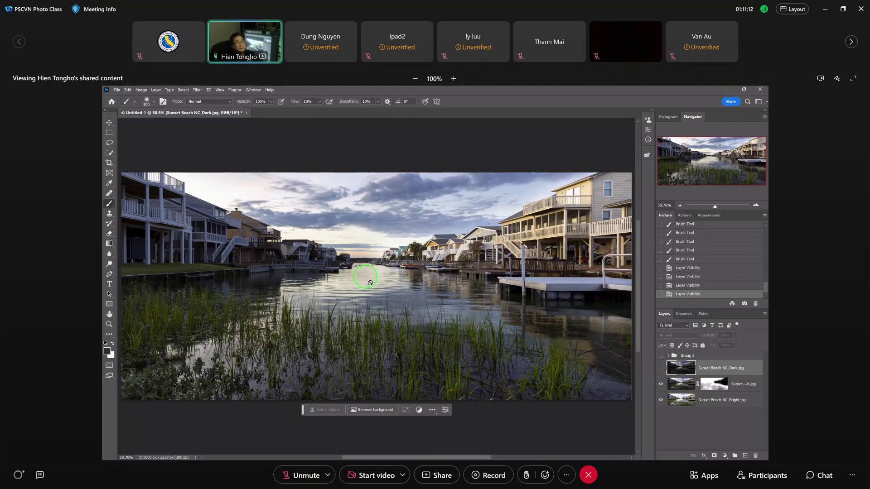
{"action": "left_click", "coordinate": [660, 369]}
{"action": "left_click", "coordinate": [661, 369]}
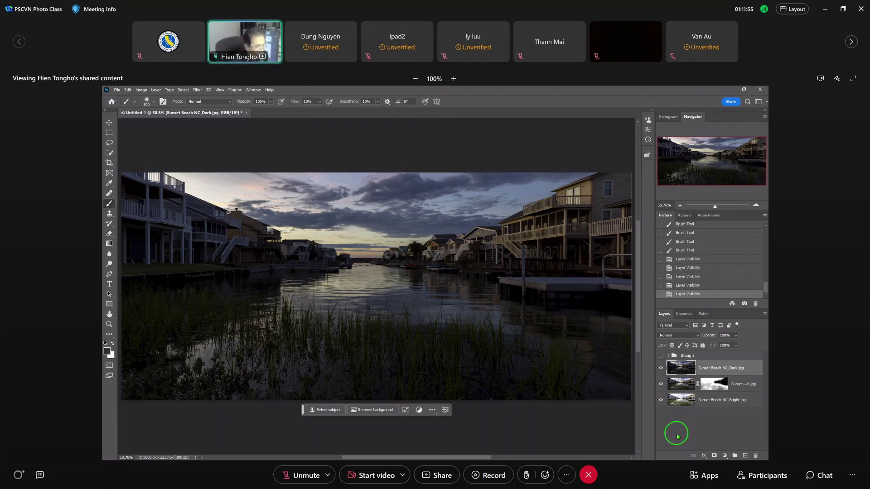
Step: Add a black layer mask to the Sunset Beach NC_Dark.jpg layer and set the brush to white paint with 50% flow
{"action": "key", "text": "alt"}
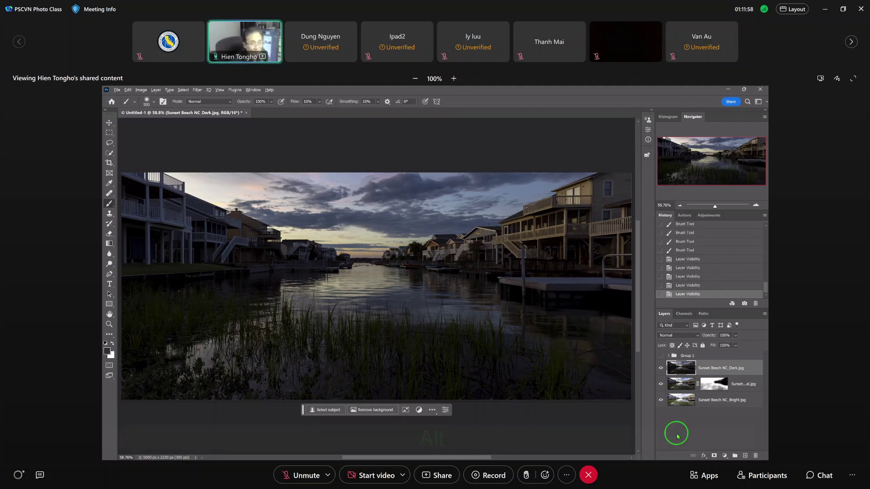
{"action": "left_click", "coordinate": [714, 456], "text": "alt"}
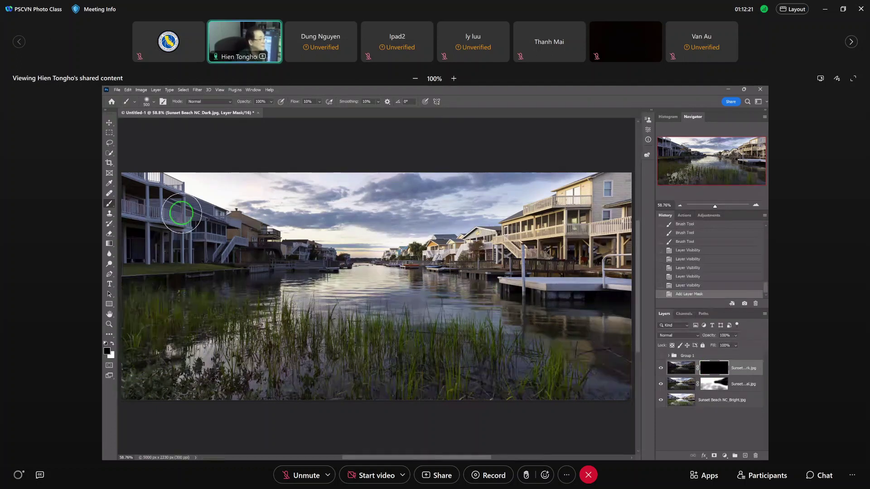
{"action": "left_click", "coordinate": [112, 344]}
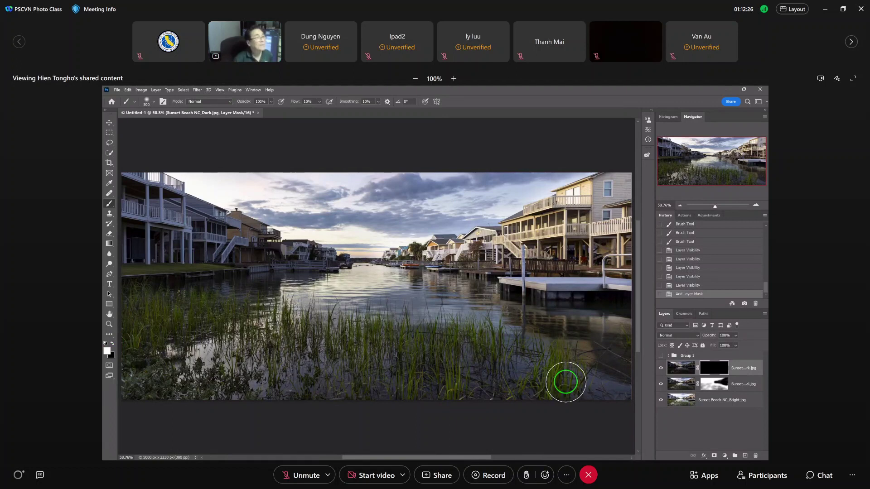
{"action": "left_click", "coordinate": [319, 103]}
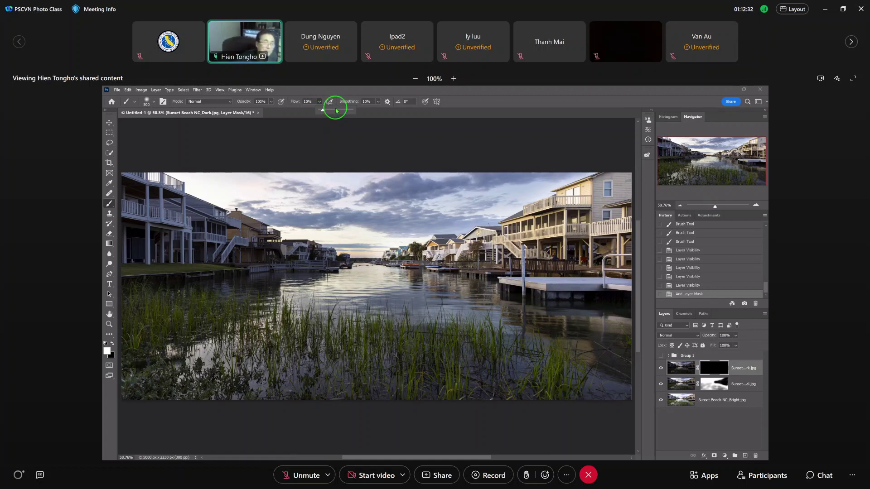
{"action": "left_click", "coordinate": [336, 110]}
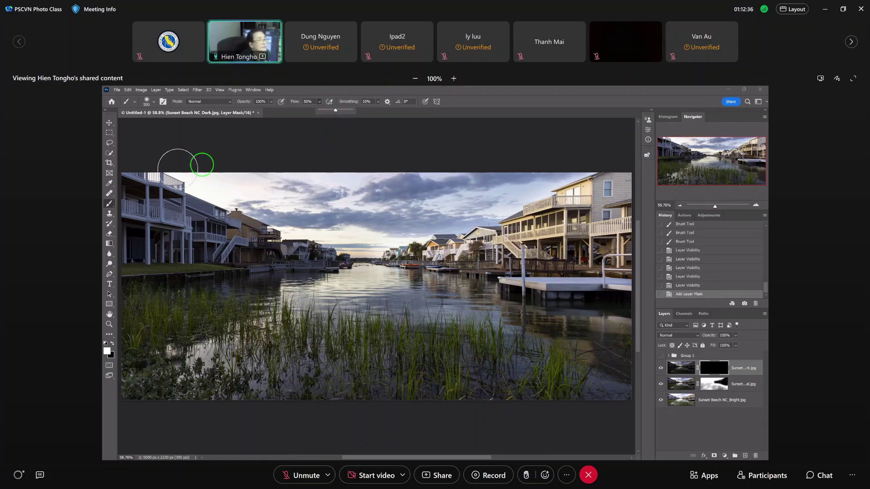
Step: Paint the dark layer's mask white across the whole sky down to the horizon to reveal the dark exposure there
{"action": "left_click_drag", "start_coordinate": [202, 164], "coordinate": [538, 176]}
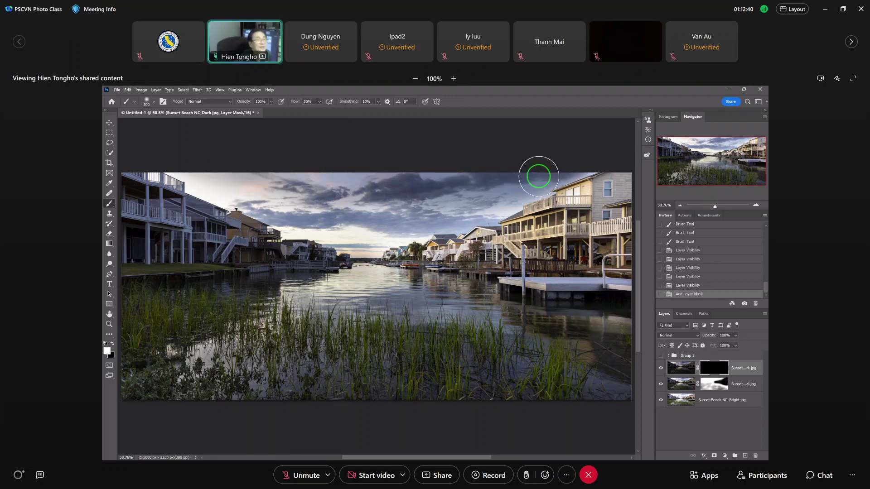
{"action": "mouse_move", "coordinate": [538, 176]}
{"action": "left_mouse_down"}
{"action": "mouse_move", "coordinate": [471, 215]}
{"action": "mouse_move", "coordinate": [337, 238]}
{"action": "left_mouse_up"}
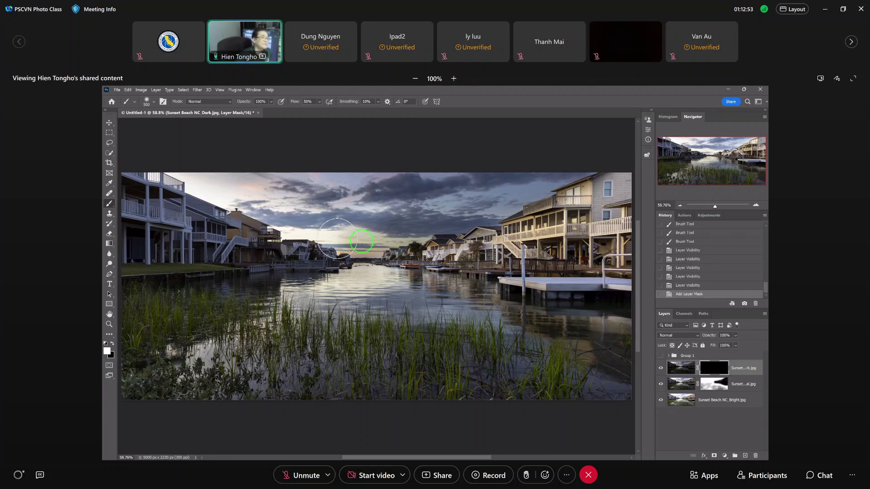
{"action": "left_click_drag", "start_coordinate": [338, 237], "coordinate": [206, 217]}
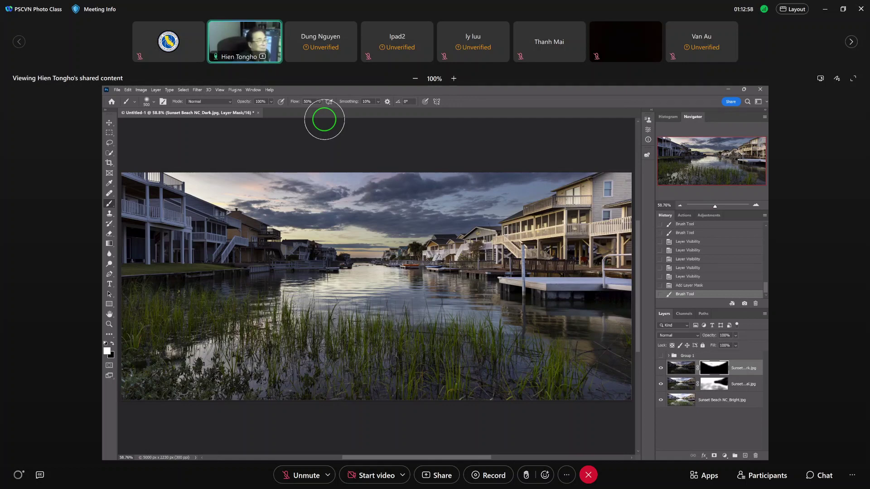
{"action": "left_click", "coordinate": [381, 242]}
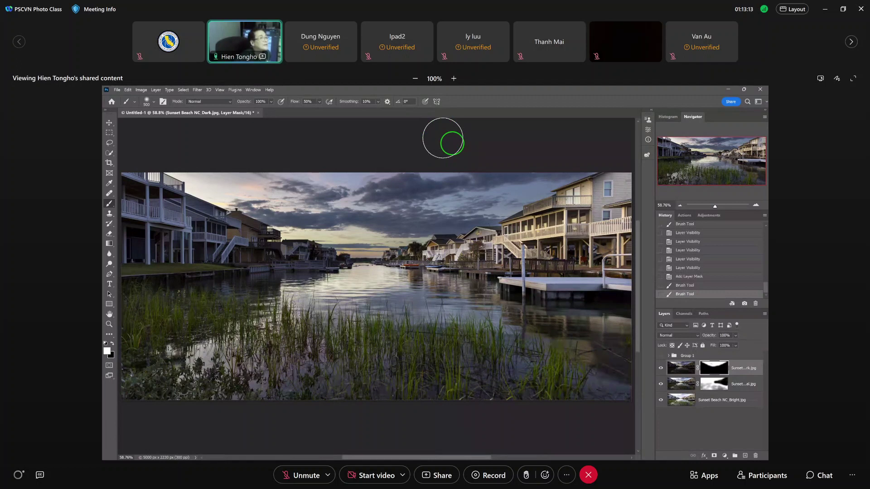
Step: Lower the brush flow to 8% and paint the dark layer's mask over the bright water reflection near the horizon to darken it slightly
{"action": "left_click_drag", "start_coordinate": [320, 103], "coordinate": [316, 113]}
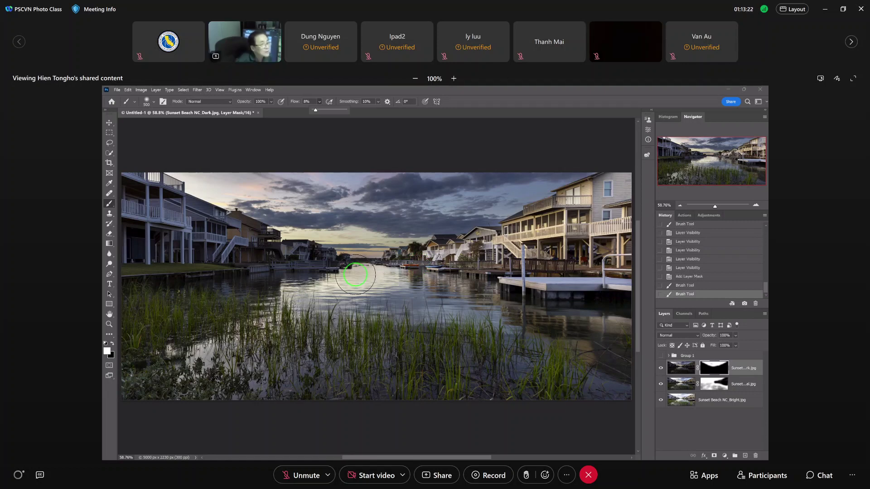
{"action": "left_click_drag", "start_coordinate": [372, 277], "coordinate": [358, 278]}
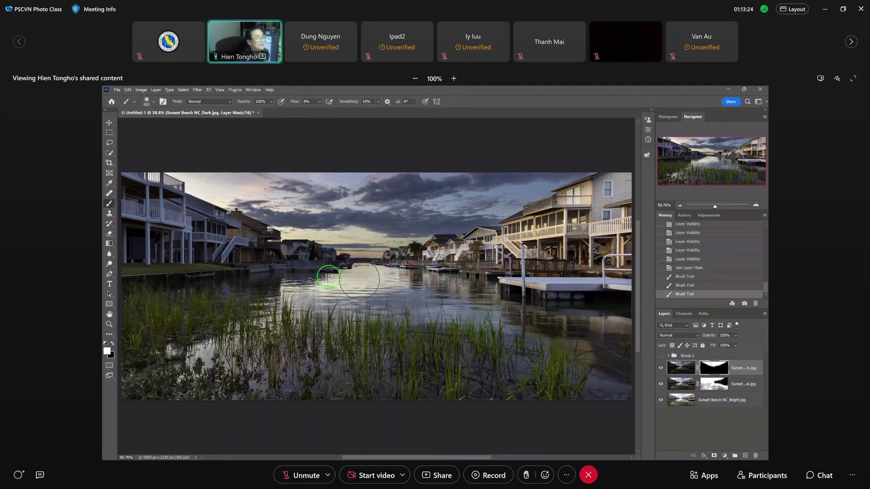
{"action": "left_click", "coordinate": [381, 266]}
{"action": "left_click", "coordinate": [380, 265]}
{"action": "left_click", "coordinate": [381, 266]}
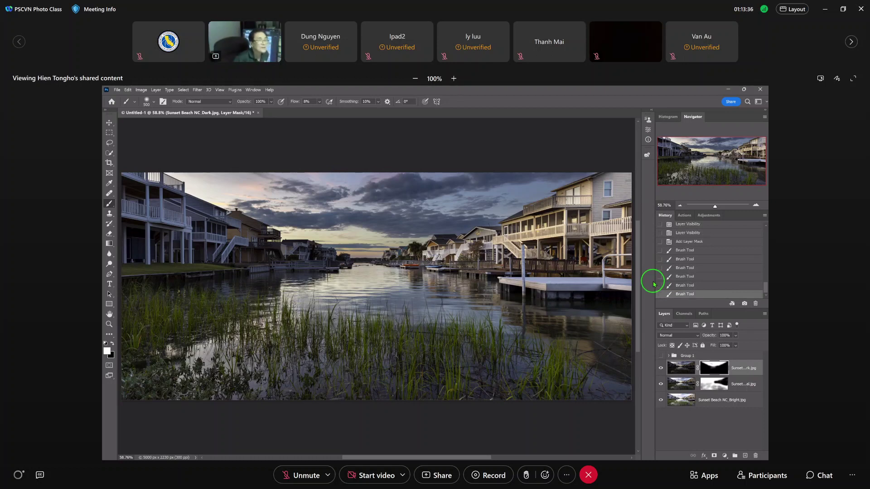
Step: Examine the roof edges of the left-bank houses up close with the dark layer hidden and shown
{"action": "scroll", "coordinate": [436, 254], "scroll_direction": "up", "scroll_amount": 3}
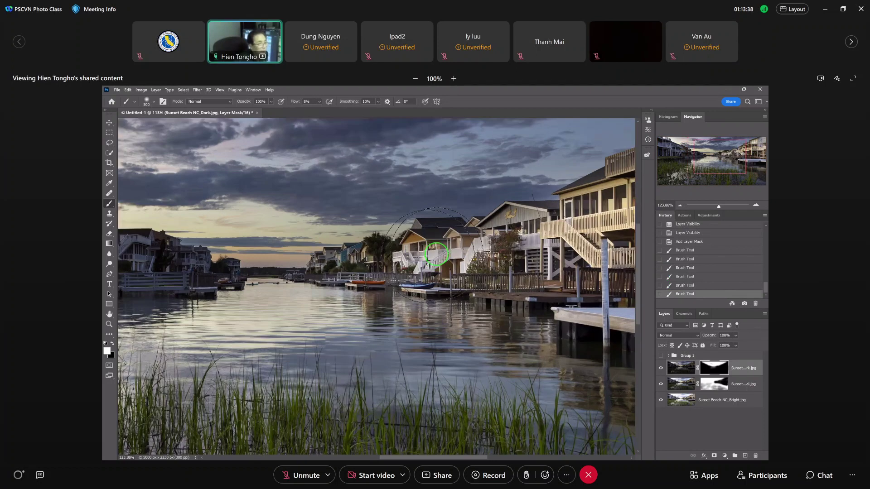
{"action": "scroll", "coordinate": [436, 254], "scroll_direction": "up", "scroll_amount": 1}
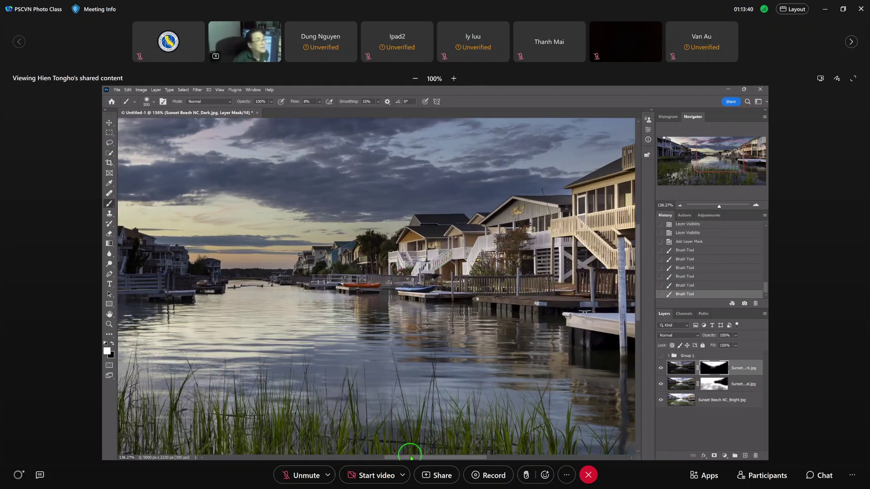
{"action": "left_click_drag", "start_coordinate": [408, 456], "coordinate": [344, 456]}
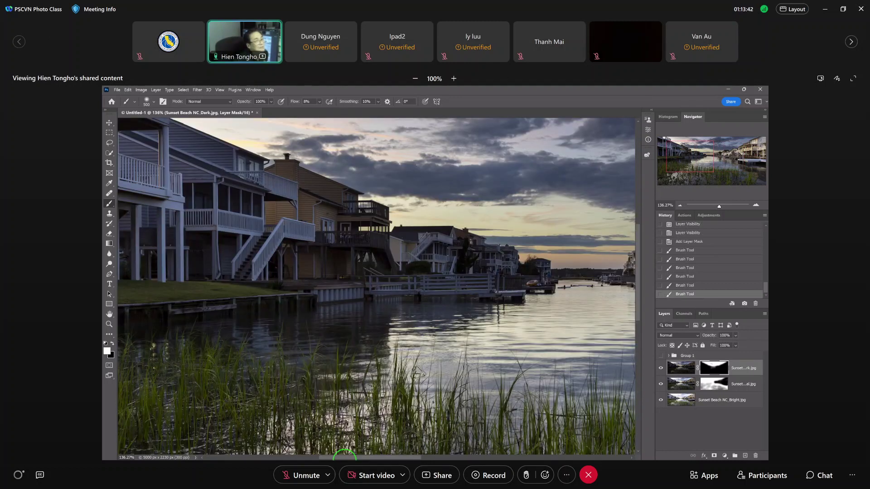
{"action": "scroll", "coordinate": [303, 160], "scroll_direction": "up", "scroll_amount": 3}
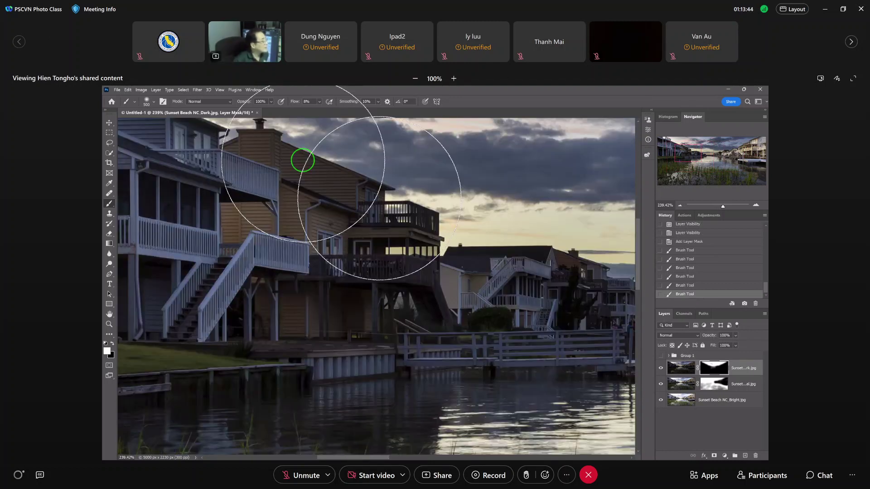
{"action": "left_click", "coordinate": [661, 369]}
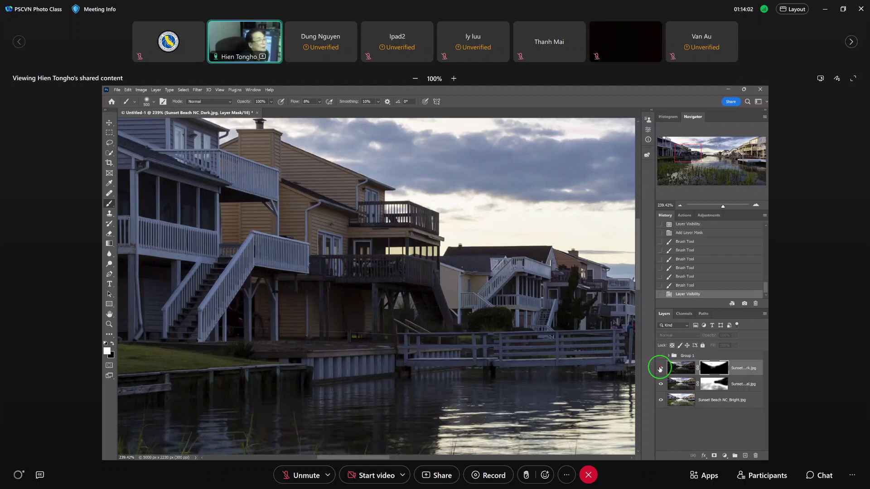
{"action": "left_click", "coordinate": [660, 368]}
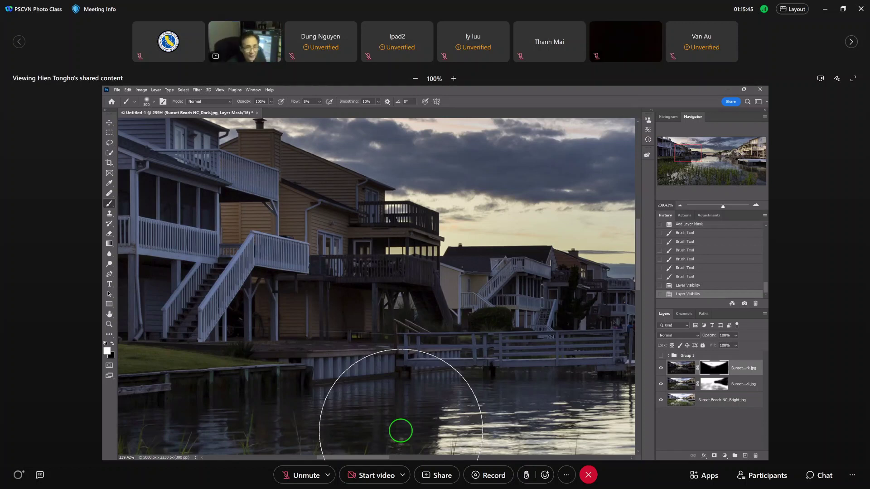
Step: Duplicate the masked Sunset Beach NC_Dark.jpg layer twice
{"action": "left_click", "coordinate": [748, 372]}
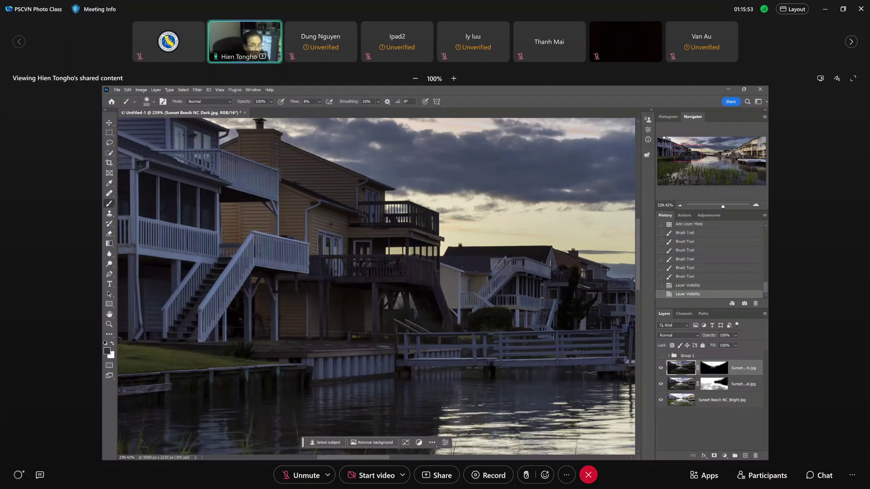
{"action": "key", "text": "ctrl+j"}
{"action": "key", "text": "ctrl+j"}
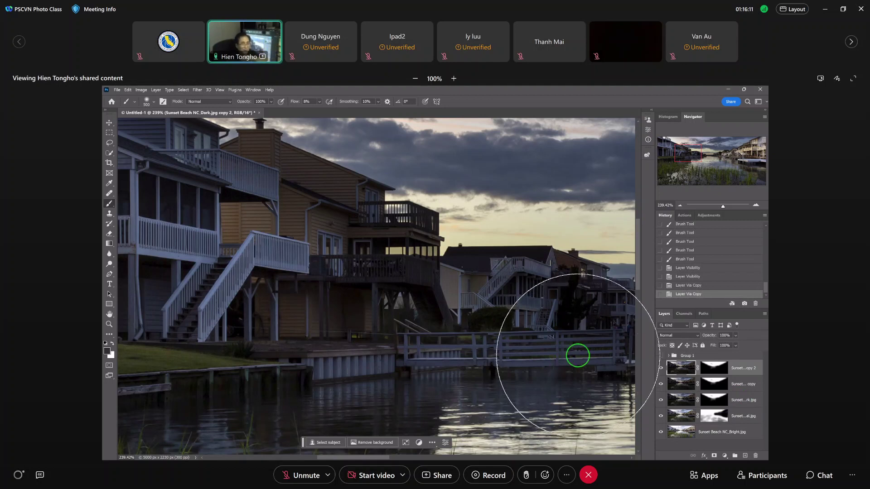
Step: Rename the original masked Sunset Beach NC_Dark.jpg layer as Blendif
{"action": "double_click", "coordinate": [746, 400]}
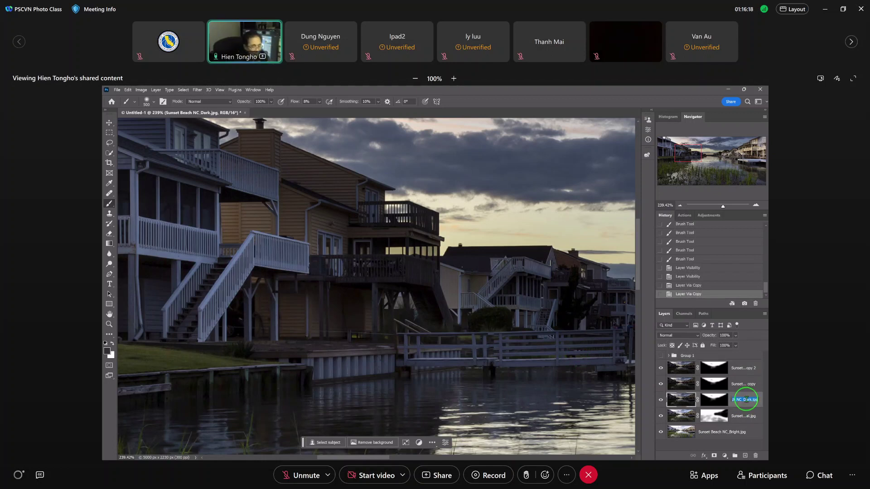
{"action": "type", "text": "Blend"}
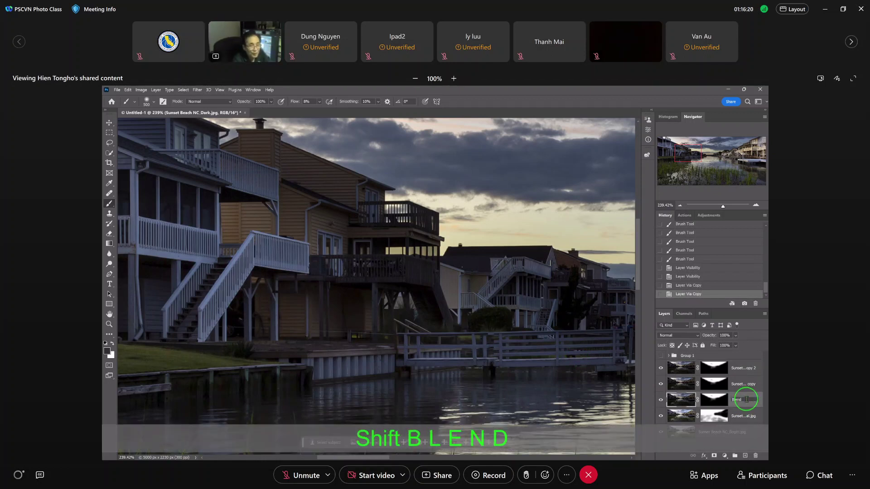
{"action": "type", "text": "if"}
{"action": "key", "text": "Return"}
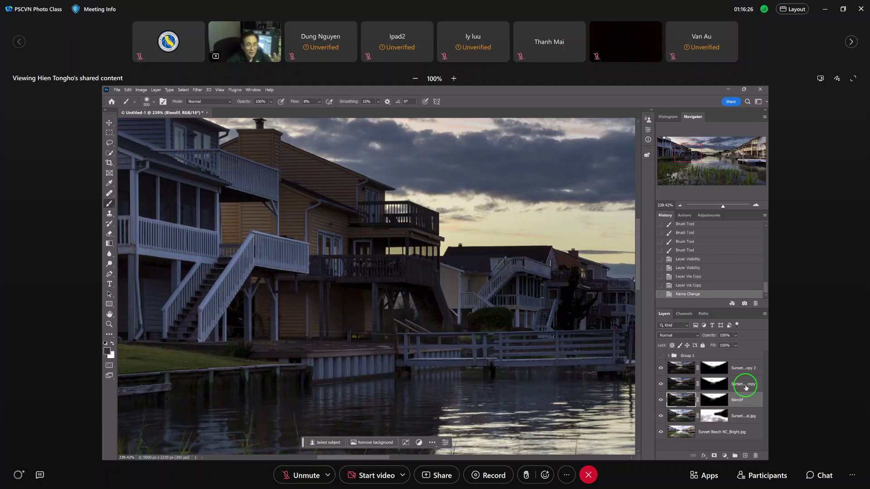
Step: Rename the first copy of the dark layer as Luminosity
{"action": "double_click", "coordinate": [745, 385]}
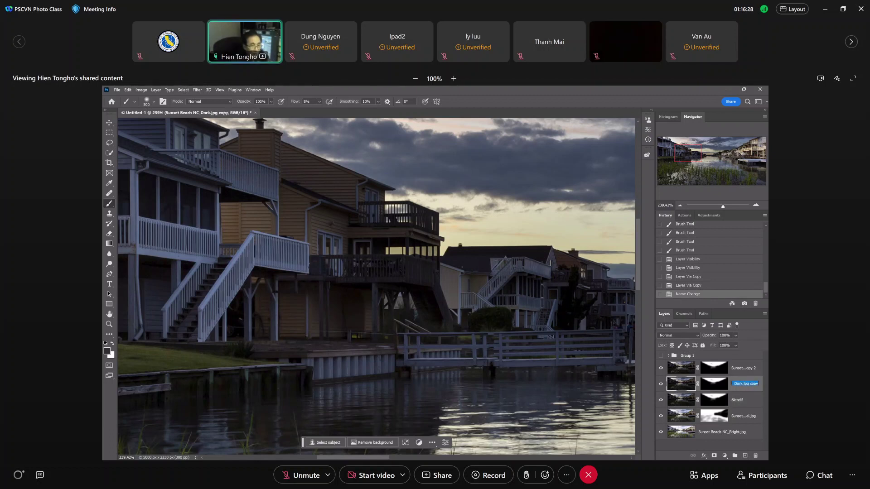
{"action": "type", "text": "Lumin"}
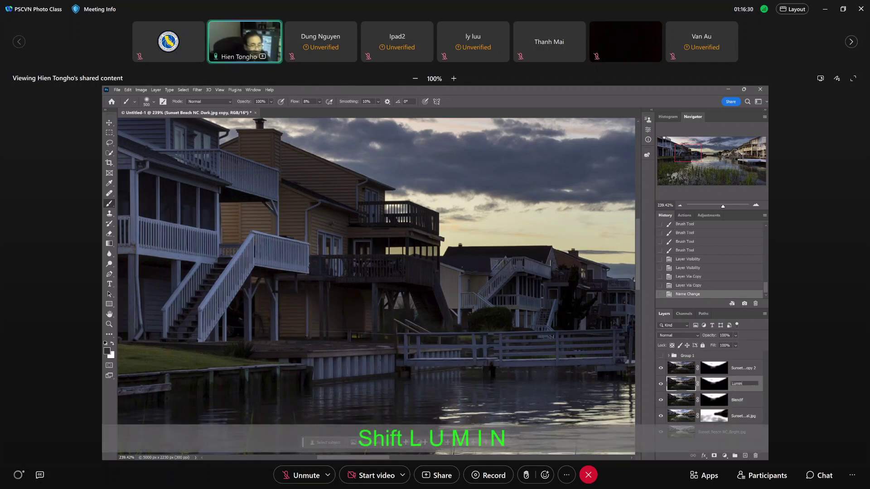
{"action": "type", "text": "osity"}
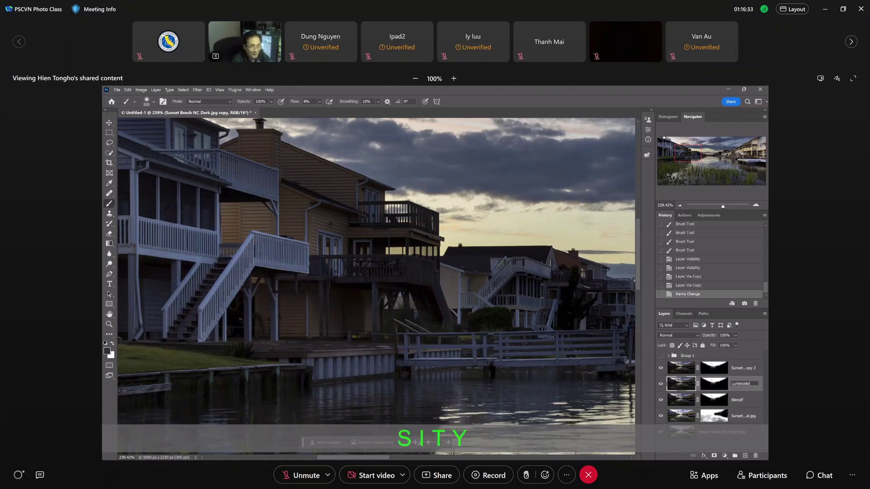
{"action": "key", "text": "Return"}
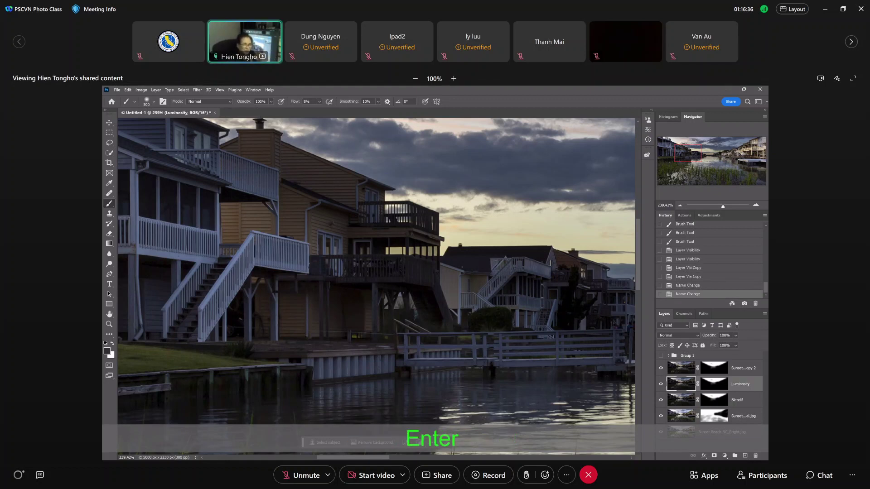
Step: Rename the second copy of the masked dark layer as sky
{"action": "left_click", "coordinate": [734, 368]}
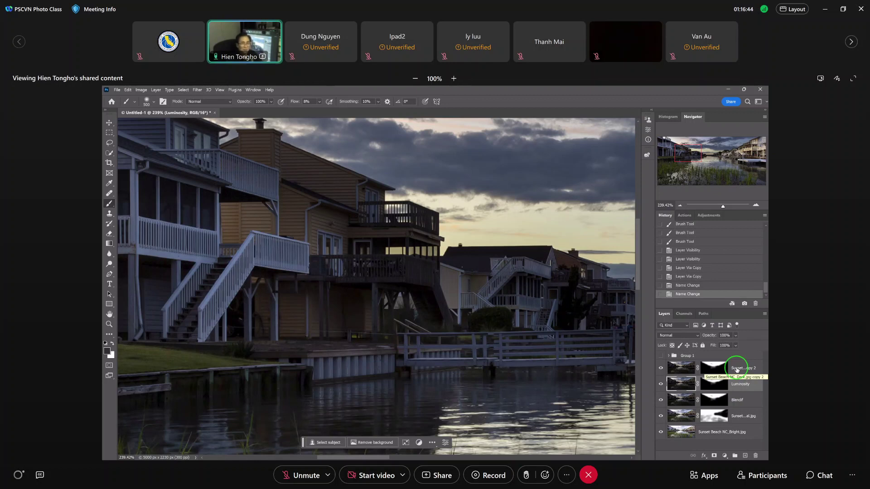
{"action": "double_click", "coordinate": [737, 368]}
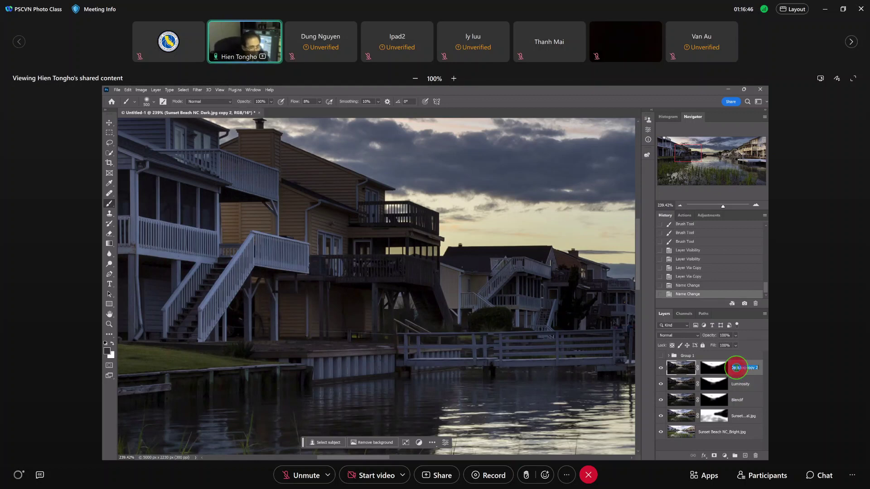
{"action": "type", "text": "sky"}
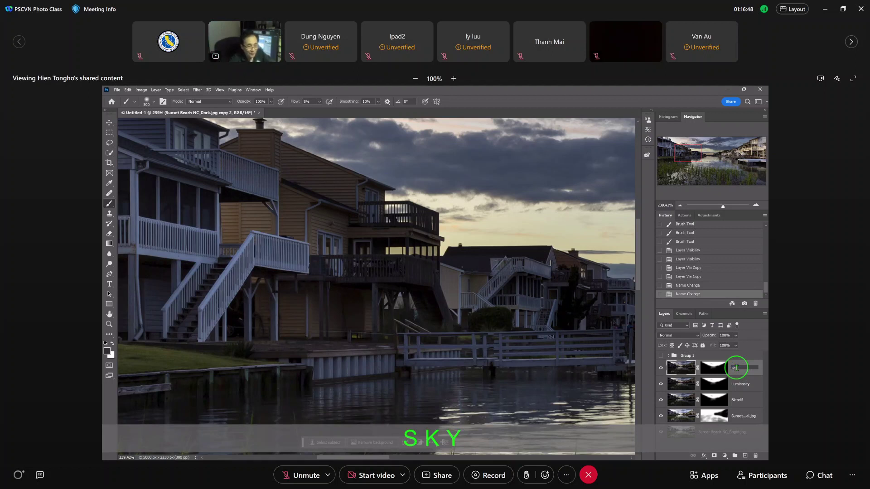
{"action": "key", "text": "Return"}
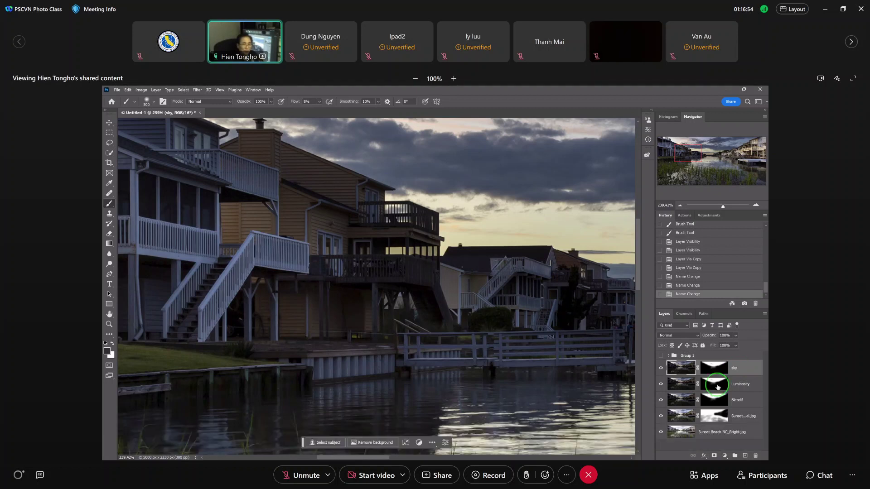
Step: Hide the sky and Luminosity layers and make Blendif the active layer
{"action": "left_click", "coordinate": [661, 368]}
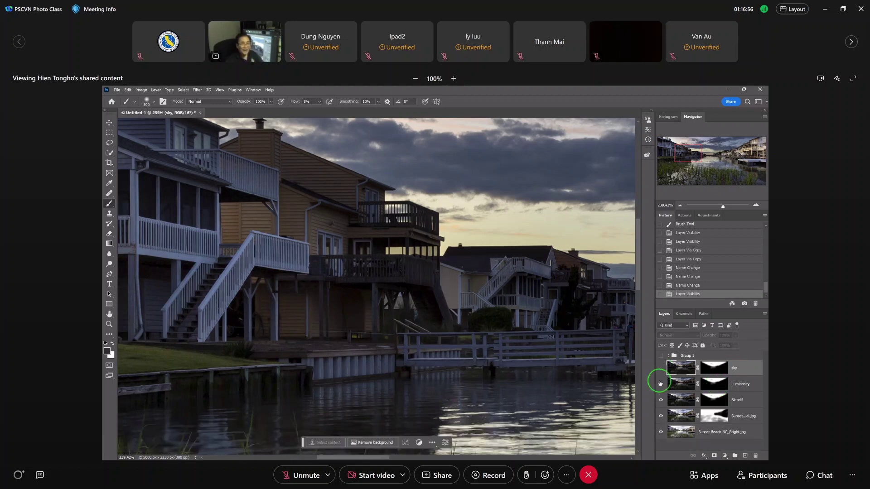
{"action": "left_click", "coordinate": [659, 383]}
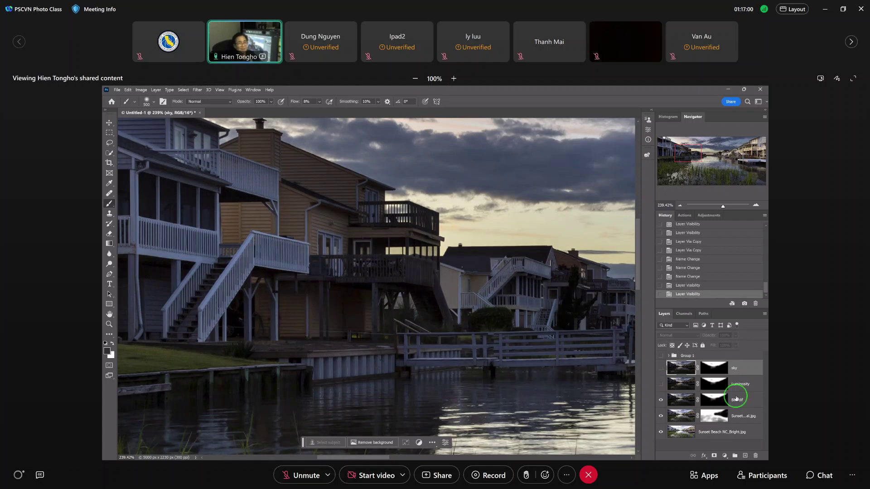
{"action": "left_click", "coordinate": [735, 398]}
Step: Split the Blend If black slider of the underlying layer to about 93 / 133 for the Blendif layer
{"action": "scroll", "coordinate": [582, 278], "scroll_direction": "down", "scroll_amount": 1}
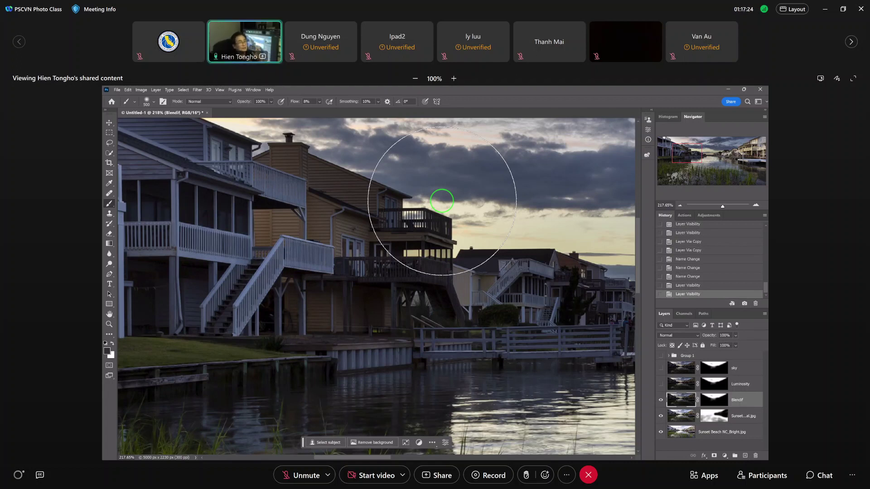
{"action": "scroll", "coordinate": [462, 211], "scroll_direction": "down", "scroll_amount": 1}
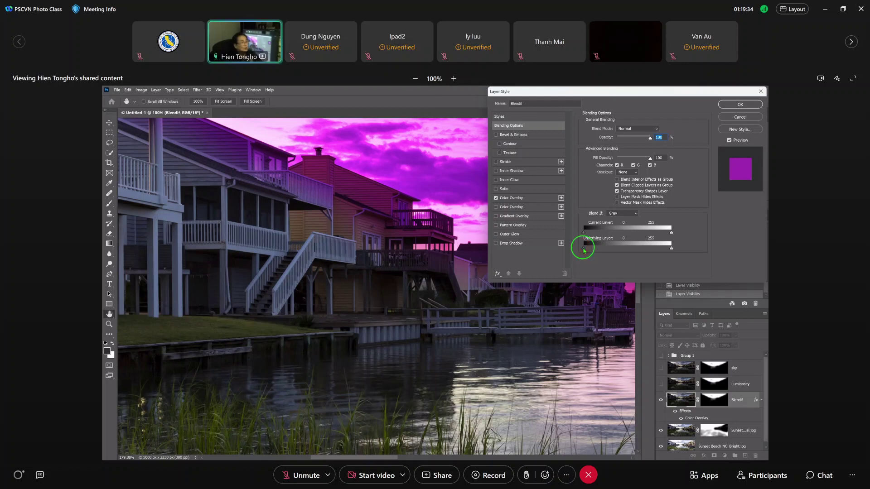
{"action": "left_click_drag", "start_coordinate": [584, 251], "coordinate": [616, 252]}
{"action": "left_click", "coordinate": [358, 191]}
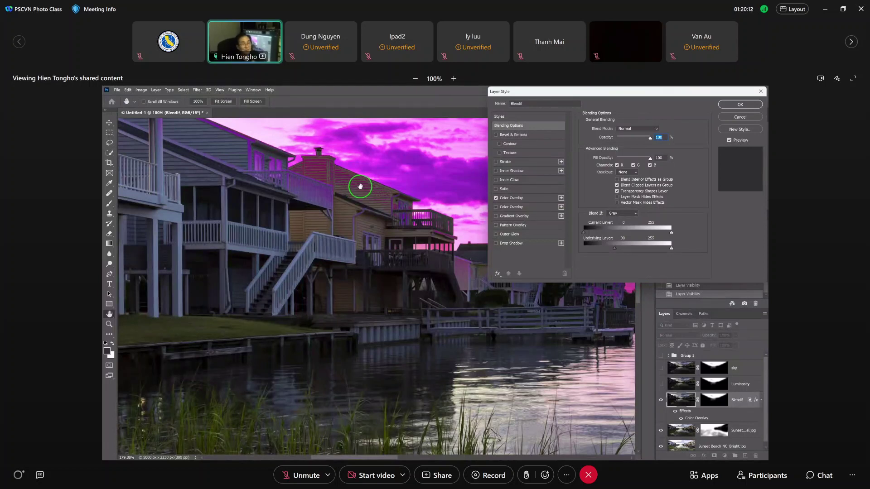
{"action": "left_click_drag", "start_coordinate": [614, 249], "coordinate": [616, 252]}
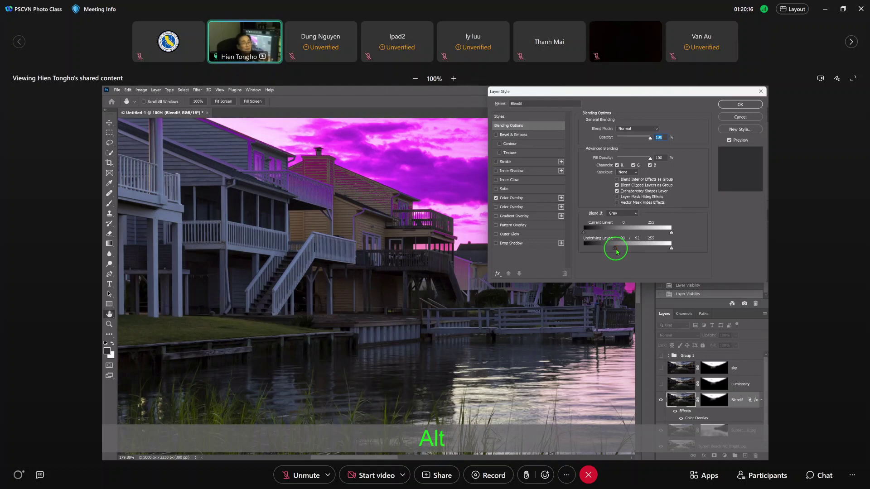
{"action": "left_click_drag", "start_coordinate": [616, 251], "coordinate": [623, 252]}
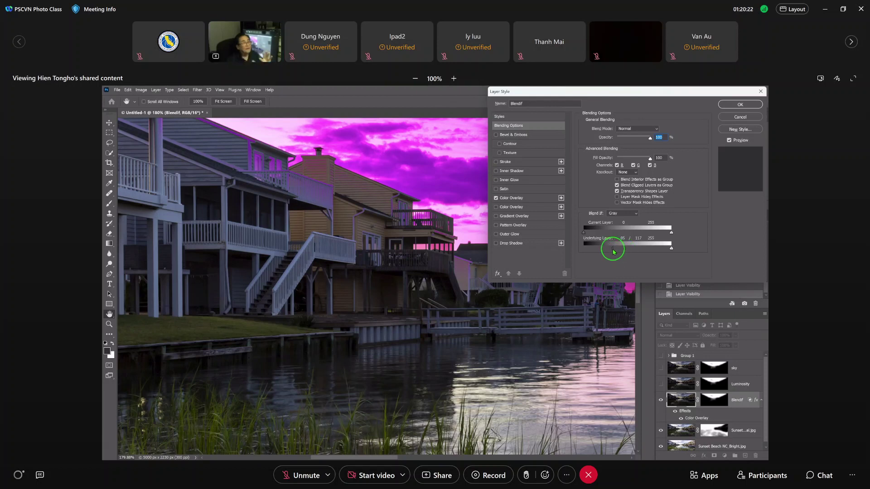
{"action": "left_click_drag", "start_coordinate": [614, 251], "coordinate": [616, 252]}
{"action": "left_click_drag", "start_coordinate": [625, 252], "coordinate": [630, 252]}
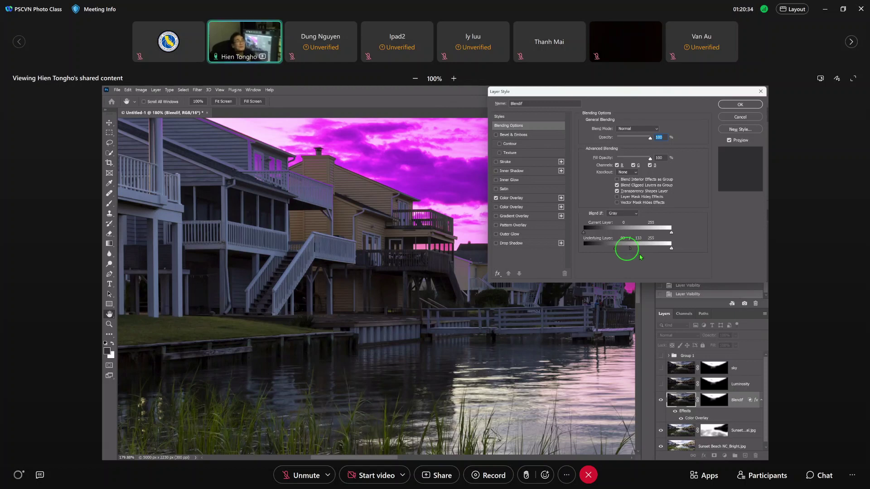
Step: Turn off the purple Color Overlay on the Blendif layer and apply the layer style
{"action": "left_click", "coordinate": [738, 131]}
{"action": "left_click", "coordinate": [496, 198]}
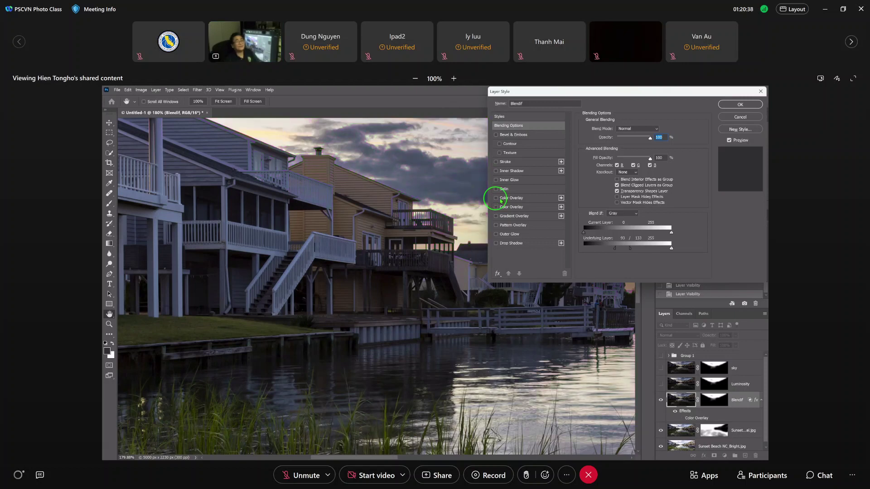
{"action": "left_click", "coordinate": [740, 105]}
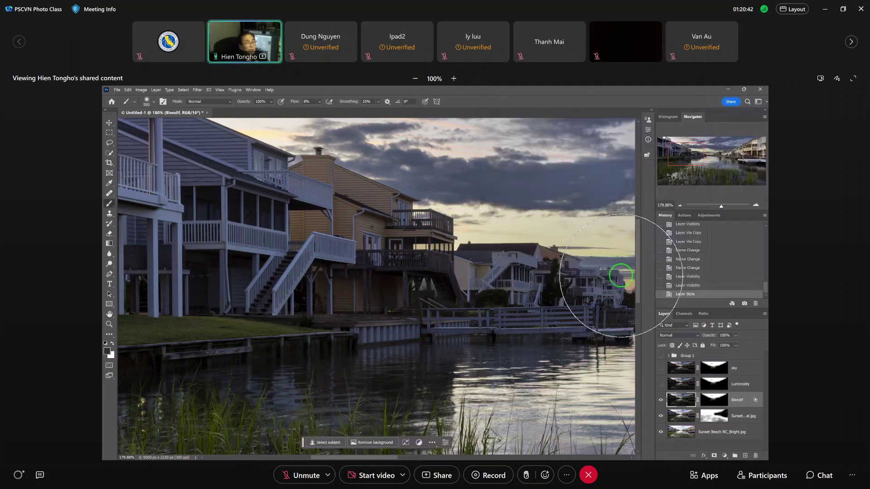
Step: Show the Luminosity layer in place of the Blendif layer and inspect the blended image
{"action": "key", "text": "ctrl+0"}
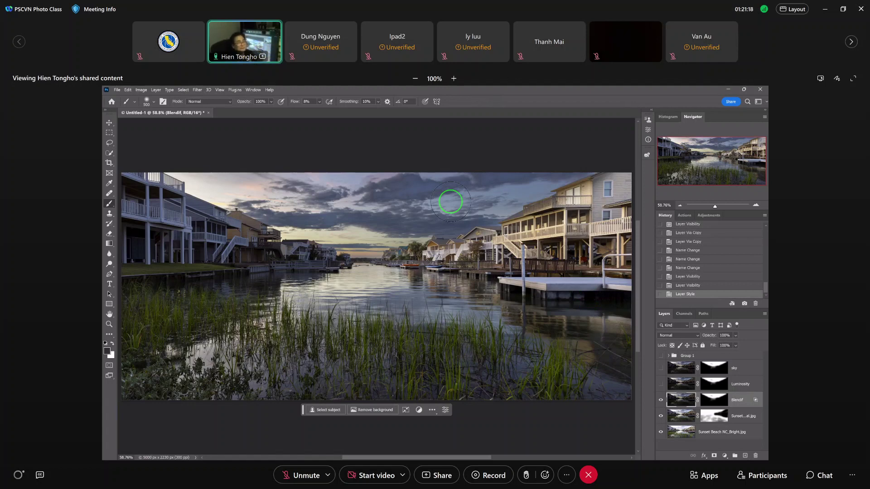
{"action": "scroll", "coordinate": [401, 242], "scroll_direction": "down", "scroll_amount": 2}
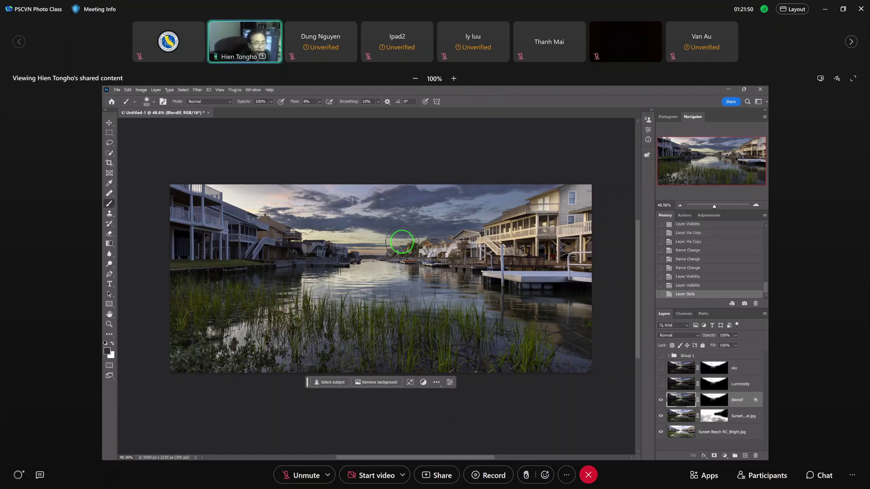
{"action": "left_click", "coordinate": [660, 385]}
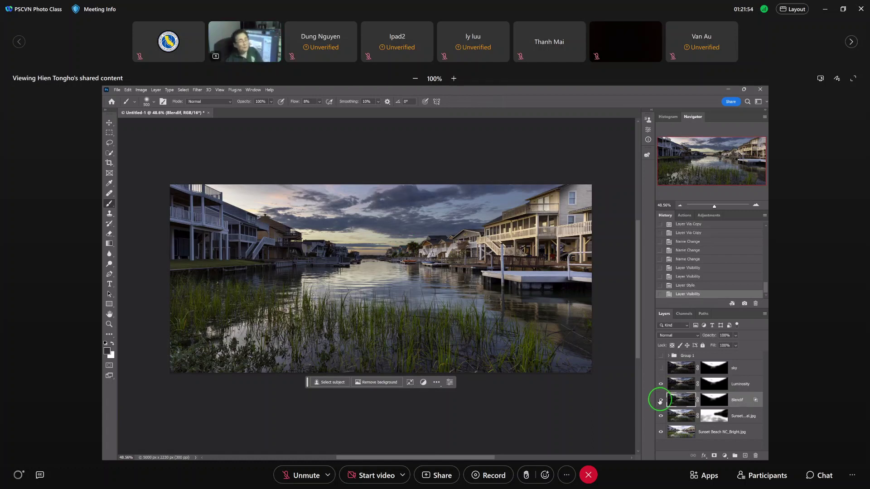
{"action": "left_click", "coordinate": [659, 400]}
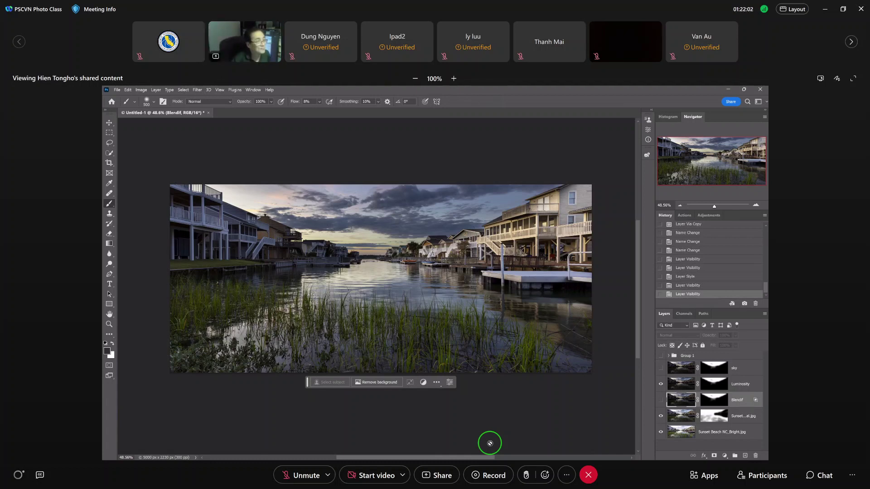
{"action": "scroll", "coordinate": [296, 234], "scroll_direction": "up", "scroll_amount": 5}
{"action": "scroll", "coordinate": [295, 234], "scroll_direction": "down", "scroll_amount": 2}
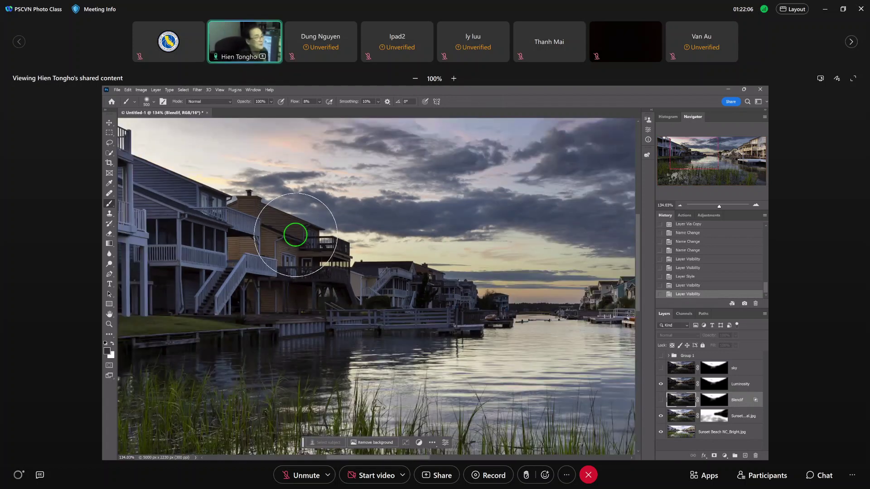
{"action": "scroll", "coordinate": [295, 235], "scroll_direction": "down", "scroll_amount": 2}
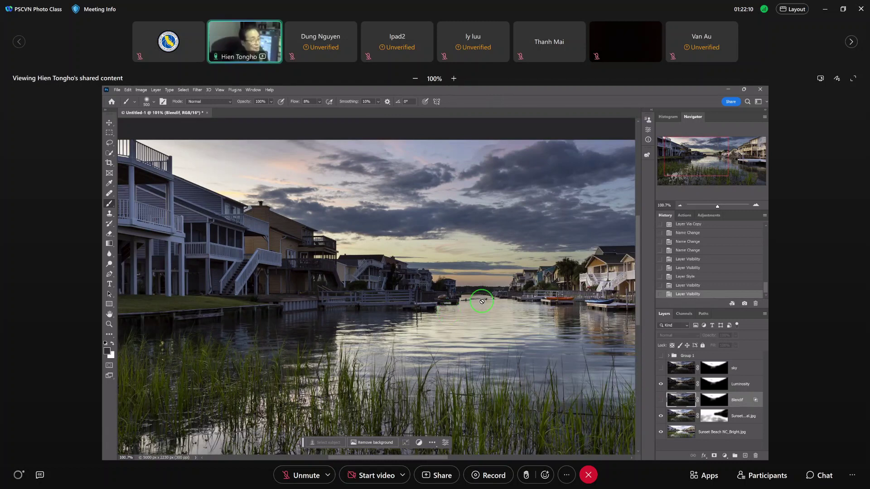
{"action": "key", "text": "ctrl+0"}
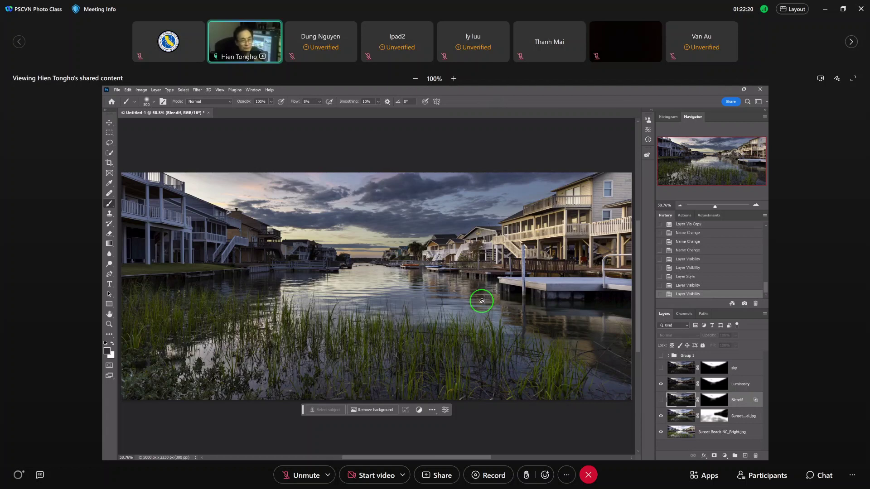
{"action": "left_click", "coordinate": [753, 389]}
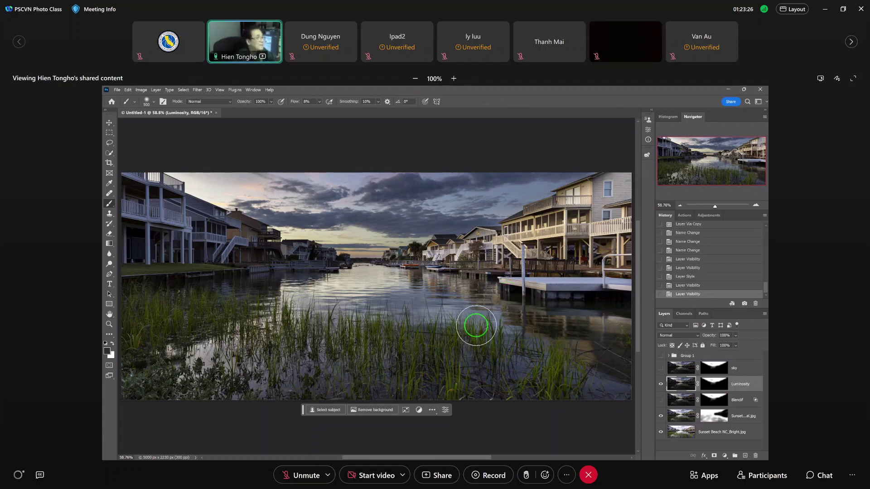
{"action": "left_click", "coordinate": [183, 90]}
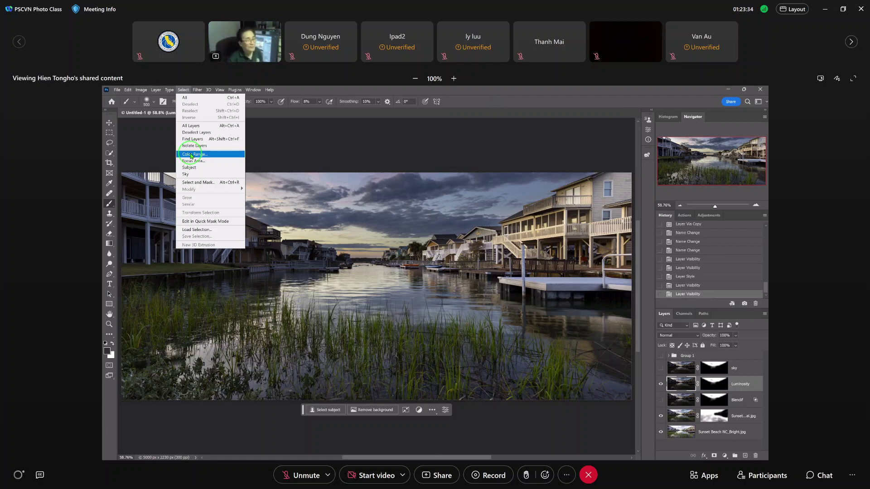
{"action": "left_click", "coordinate": [191, 155]}
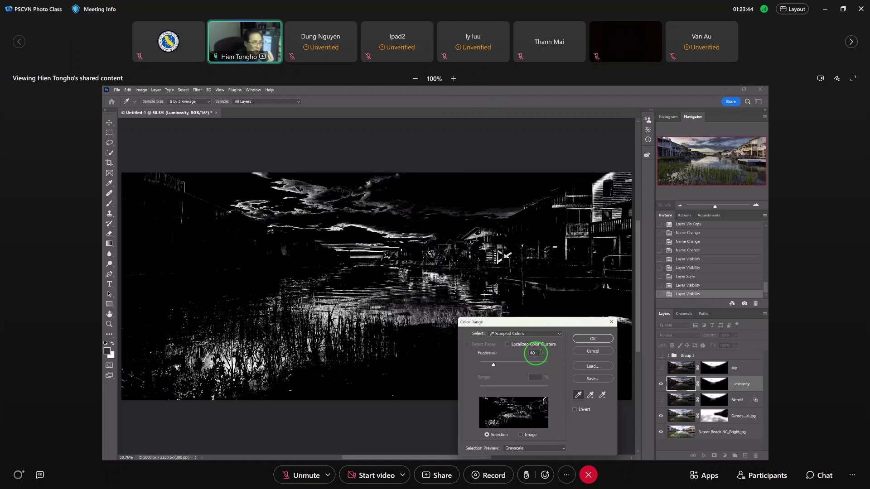
{"action": "left_click", "coordinate": [541, 334]}
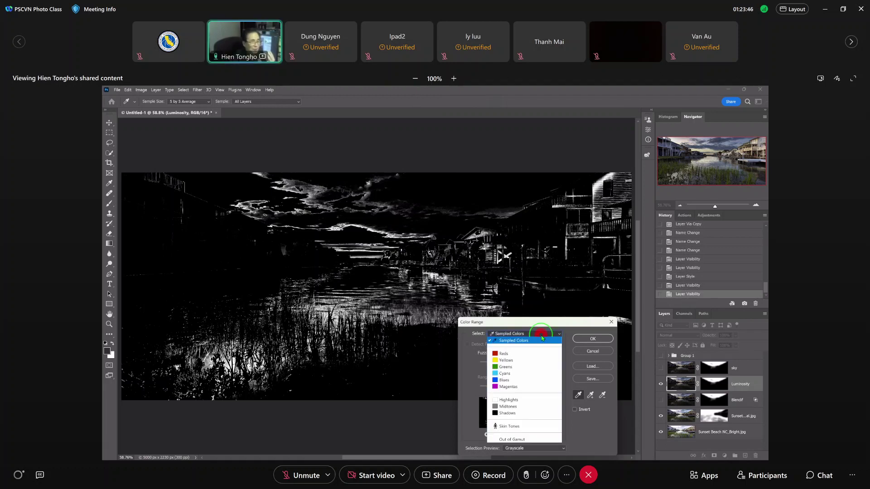
{"action": "left_click", "coordinate": [527, 400]}
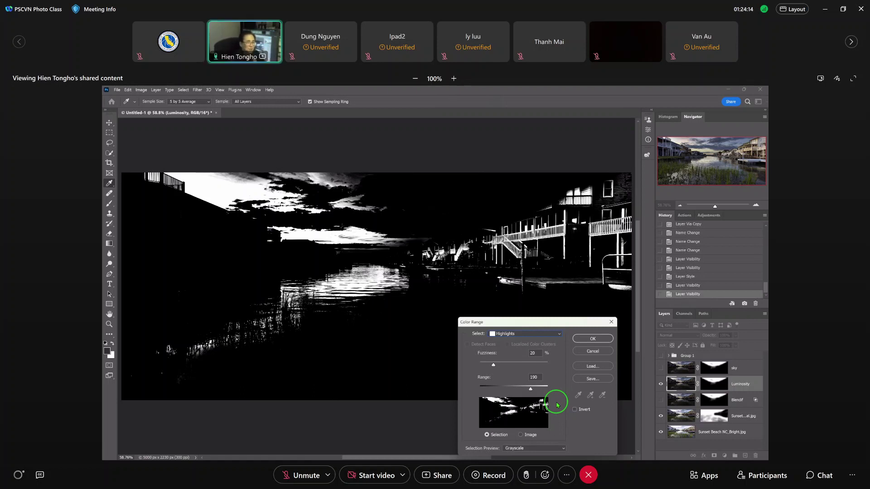
{"action": "left_click", "coordinate": [594, 351]}
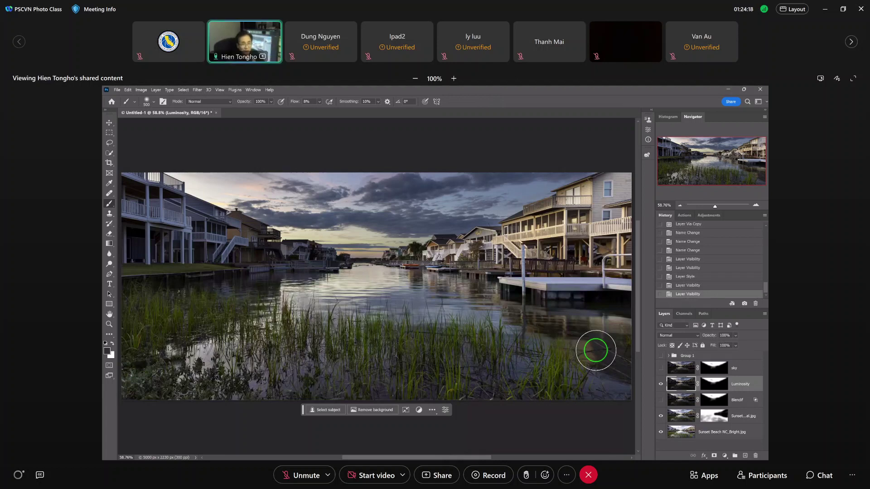
Step: Hide the Luminosity layer, select Sunset Beach NC_Normal.jpg and compare the image with that layer hidden and shown
{"action": "left_click", "coordinate": [660, 386]}
{"action": "left_click", "coordinate": [743, 417]}
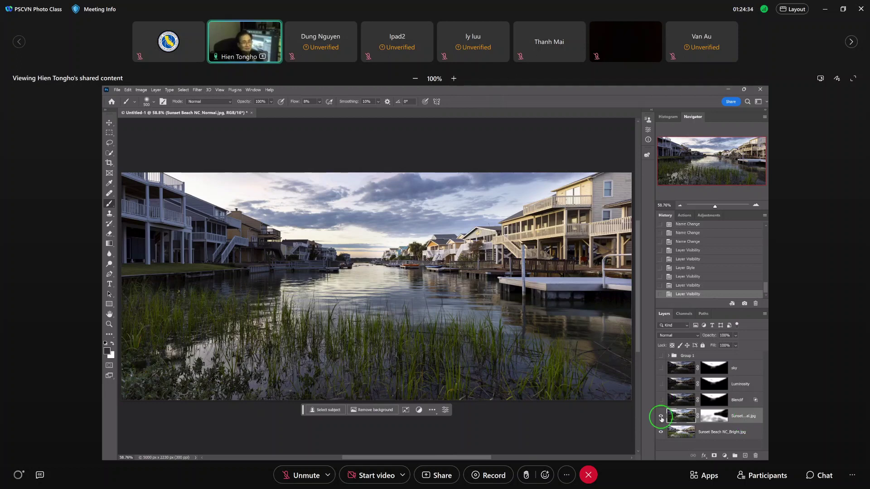
{"action": "left_click", "coordinate": [711, 416]}
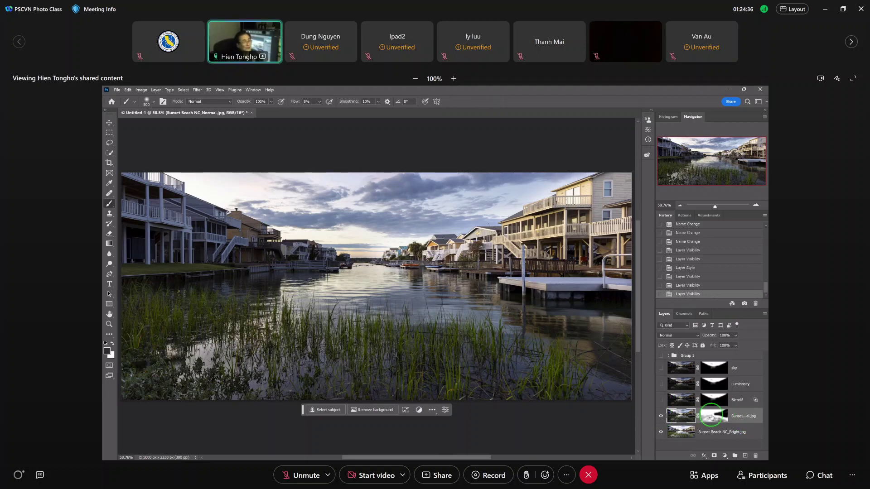
{"action": "left_click", "coordinate": [661, 415]}
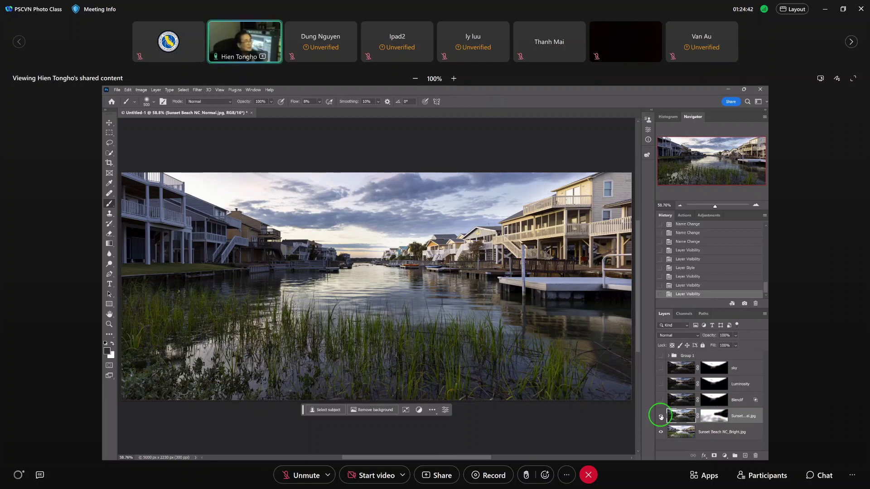
{"action": "left_click", "coordinate": [660, 417]}
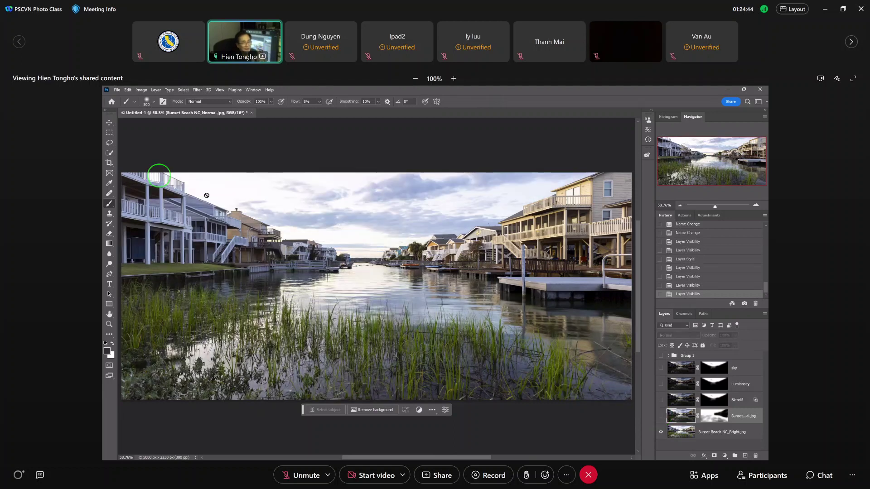
{"action": "left_click", "coordinate": [660, 416]}
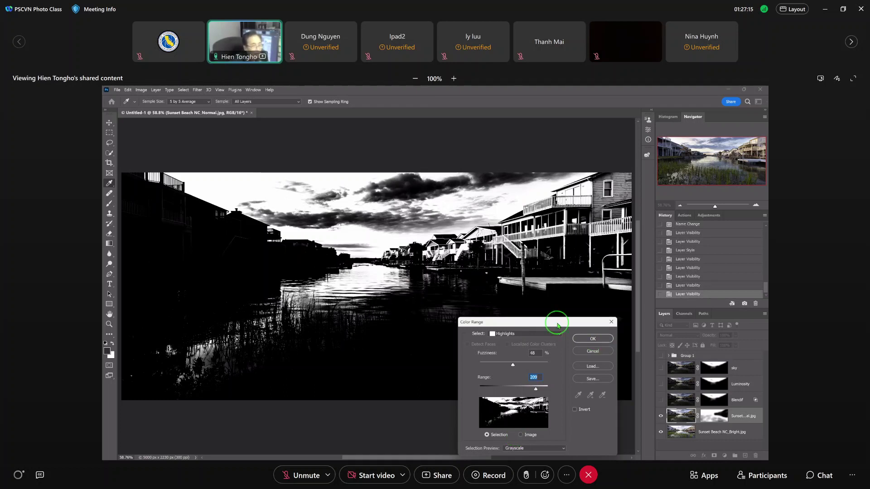
Step: Create a Color Range selection of the Highlights with fuzziness 48% and range 209 from the normal exposure
{"action": "left_click_drag", "start_coordinate": [558, 325], "coordinate": [554, 232]}
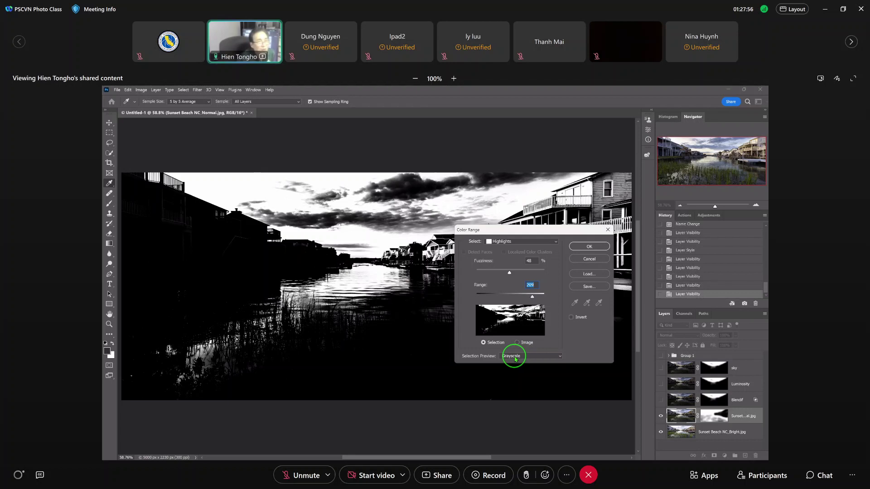
{"action": "left_click", "coordinate": [591, 247]}
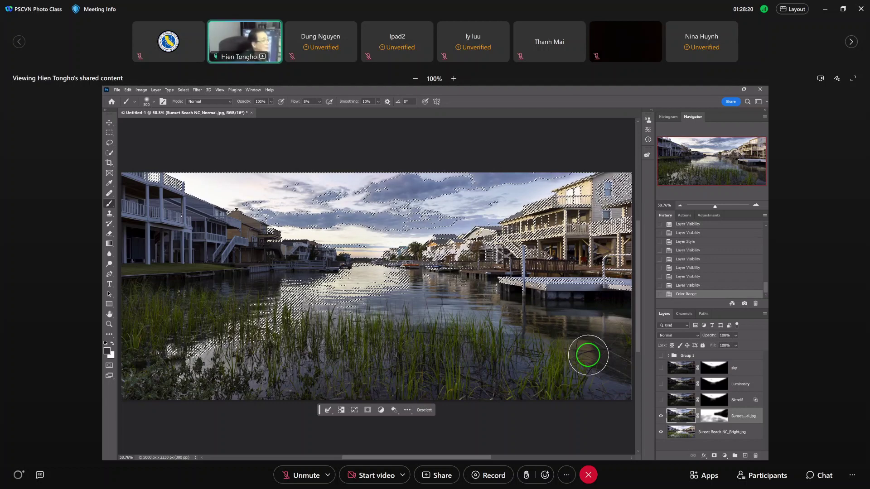
Step: Try subtracting the clouds from the highlights selection with the Quick Selection tool, and undo both strokes
{"action": "left_click", "coordinate": [110, 153]}
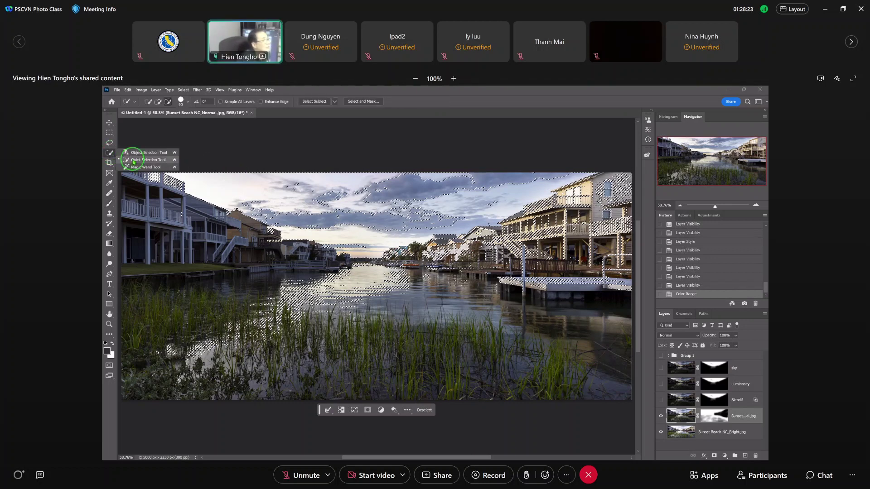
{"action": "left_click", "coordinate": [134, 160]}
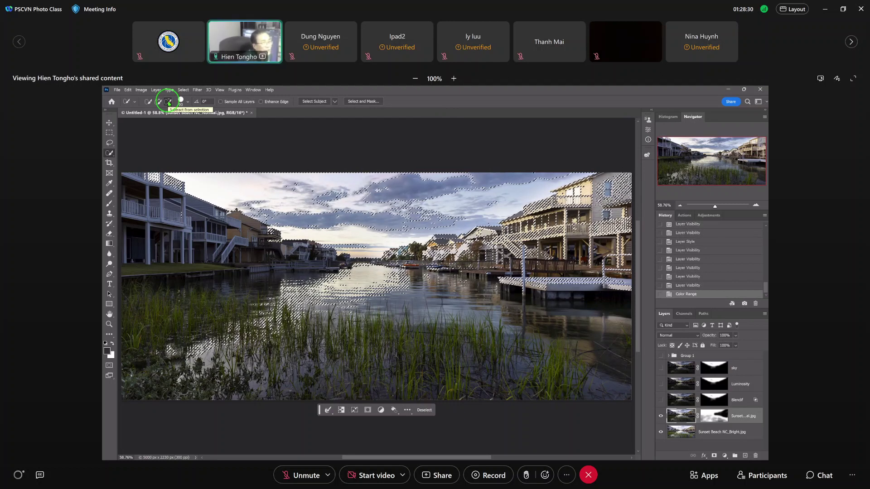
{"action": "left_click", "coordinate": [168, 103]}
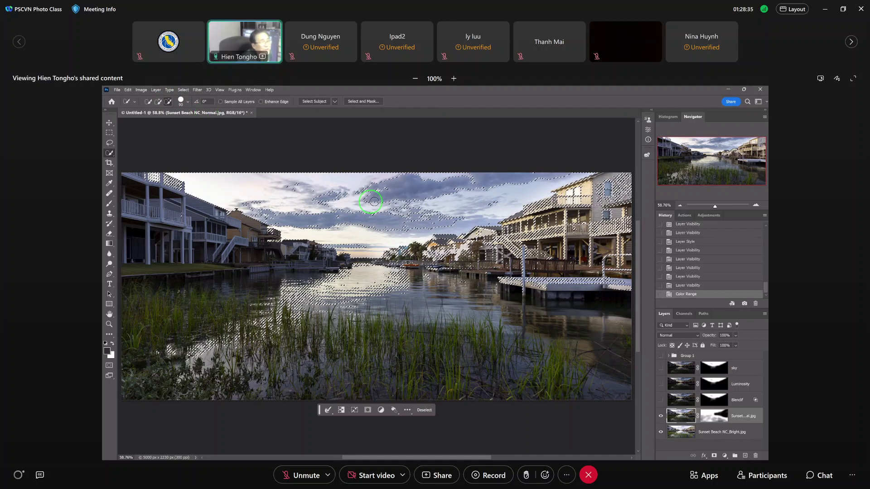
{"action": "mouse_move", "coordinate": [371, 202]}
{"action": "left_mouse_down"}
{"action": "mouse_move", "coordinate": [408, 199]}
{"action": "mouse_move", "coordinate": [388, 210]}
{"action": "mouse_move", "coordinate": [356, 188]}
{"action": "left_mouse_up"}
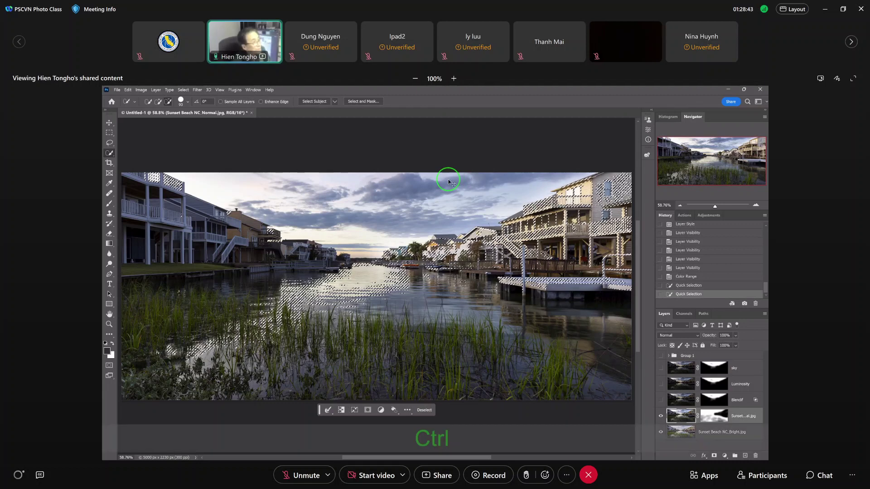
{"action": "key", "text": "ctrl+z"}
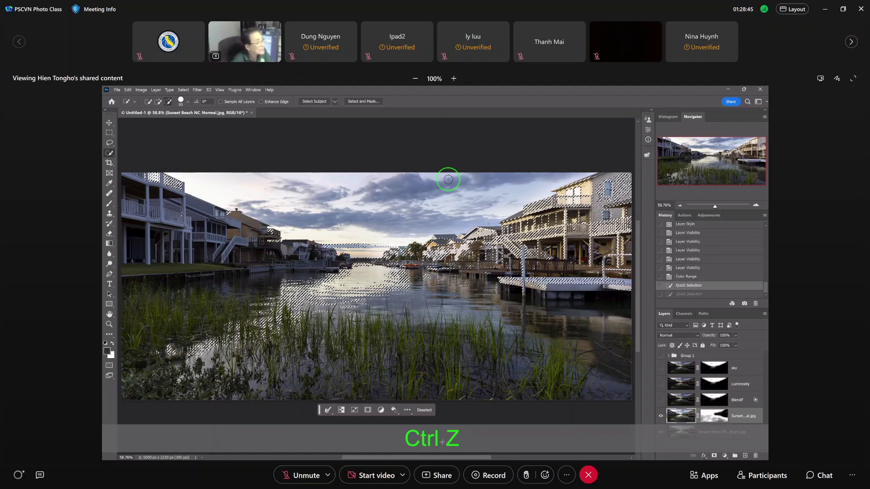
{"action": "key", "text": "ctrl+z"}
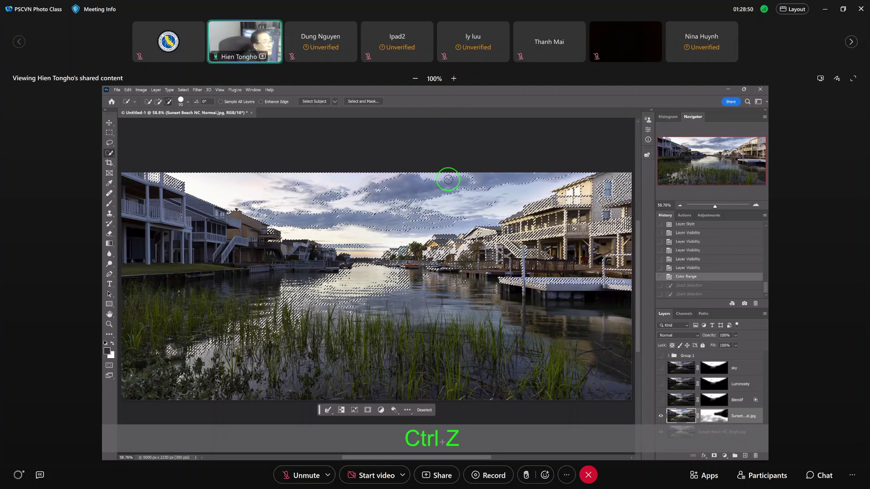
Step: Subtract the upper sky and cloud areas from the highlights selection with Quick Selection strokes, undoing one stroke over the central clouds
{"action": "left_click_drag", "start_coordinate": [324, 197], "coordinate": [354, 192]}
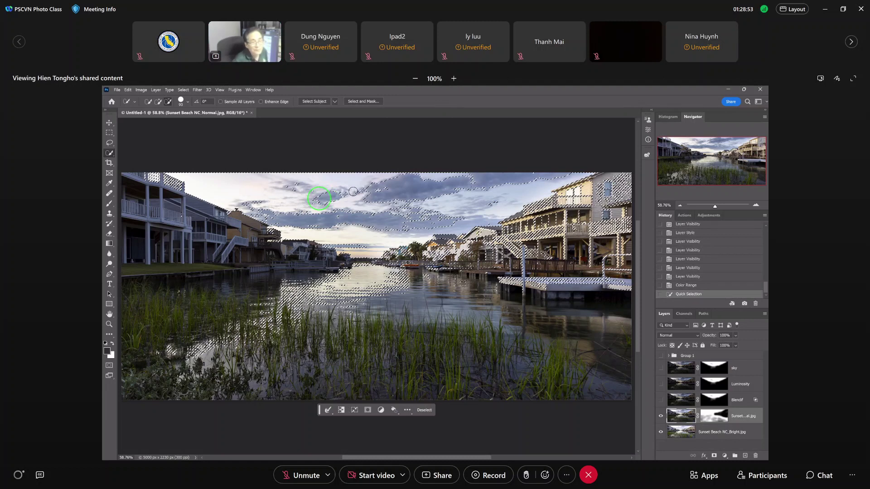
{"action": "left_click_drag", "start_coordinate": [319, 198], "coordinate": [359, 188]}
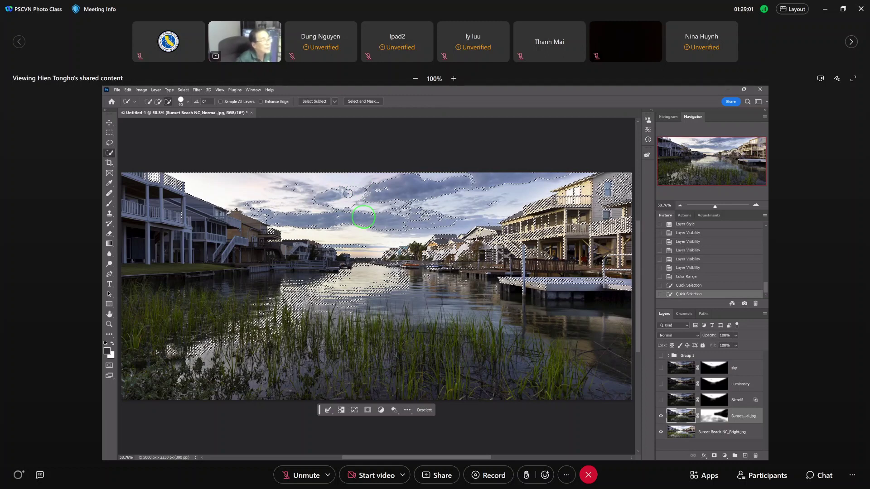
{"action": "left_click_drag", "start_coordinate": [363, 218], "coordinate": [403, 215]}
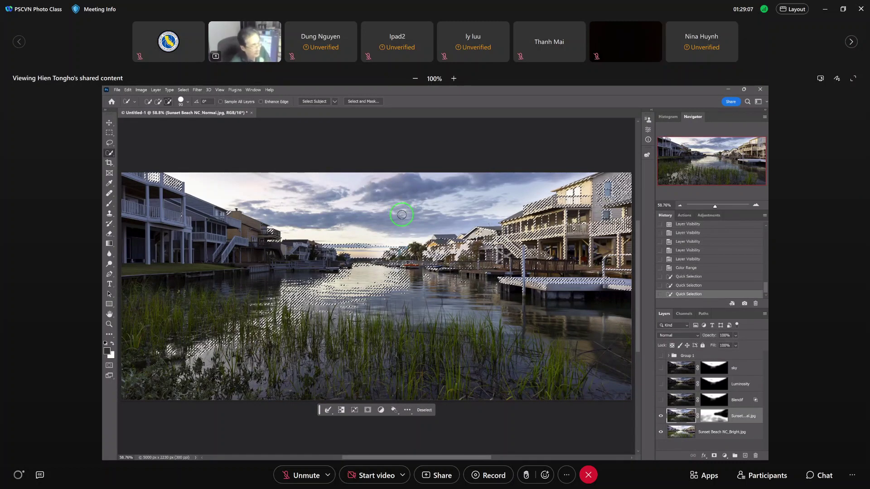
{"action": "key", "text": "ctrl+z"}
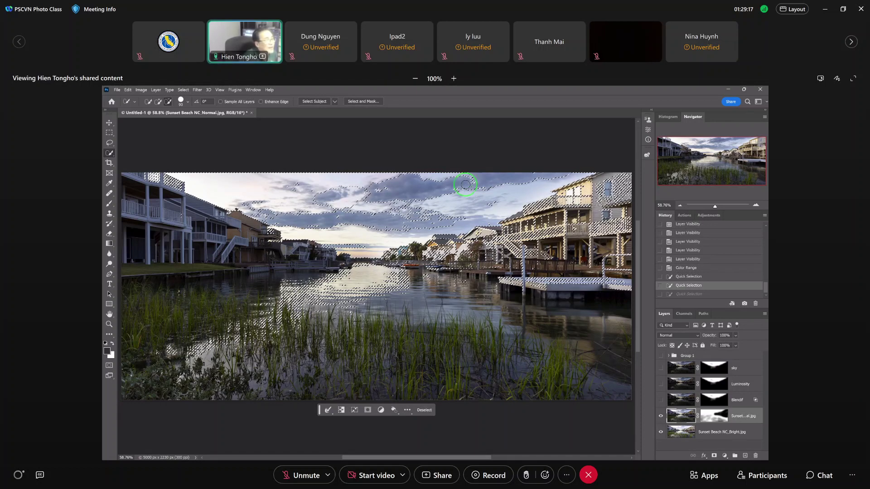
{"action": "left_click_drag", "start_coordinate": [465, 184], "coordinate": [488, 178]}
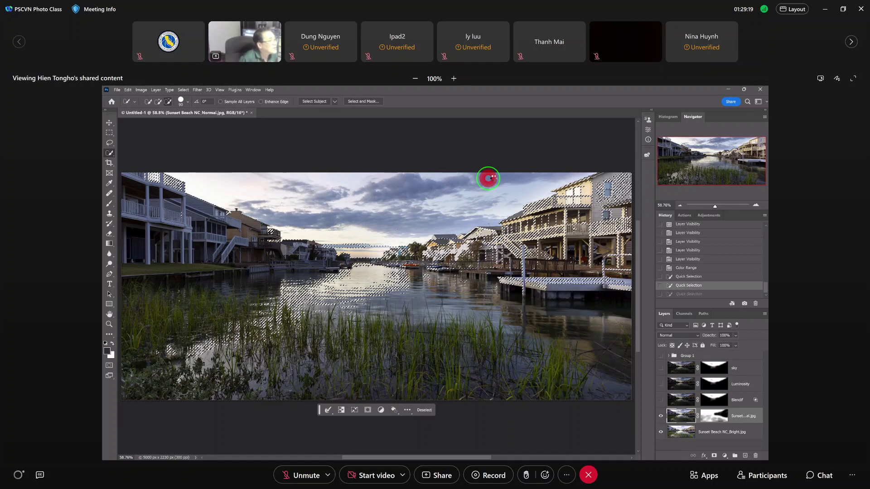
{"action": "left_click_drag", "start_coordinate": [488, 178], "coordinate": [488, 178]}
{"action": "scroll", "coordinate": [305, 230], "scroll_direction": "up", "scroll_amount": 2}
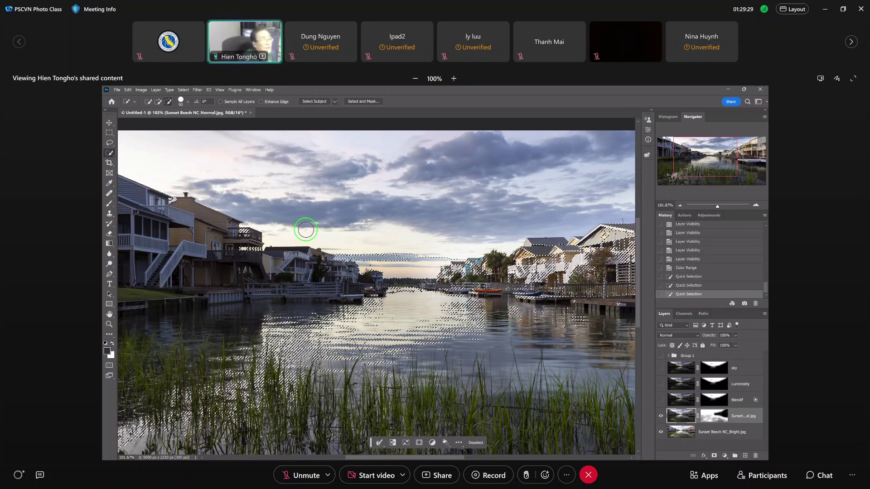
{"action": "scroll", "coordinate": [306, 230], "scroll_direction": "down", "scroll_amount": 3}
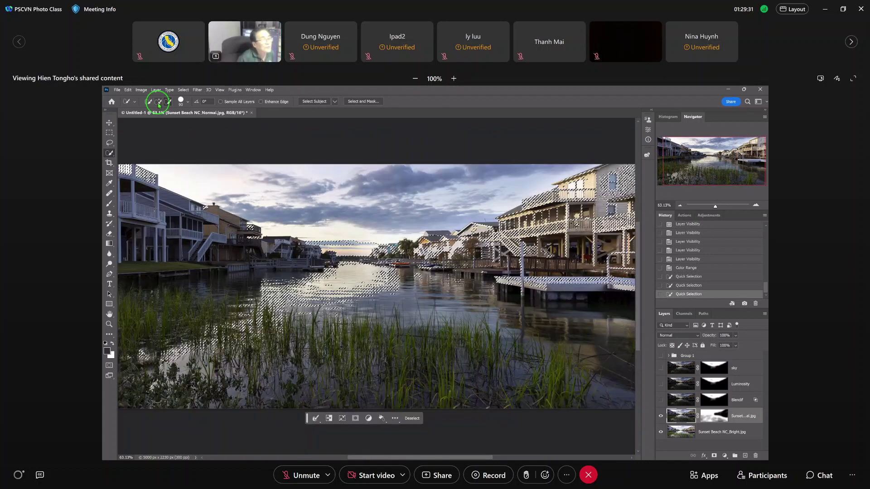
Step: Add parts of the houses on both banks to the selection with Quick Selection, and invert the selection
{"action": "left_click_drag", "start_coordinate": [432, 238], "coordinate": [516, 217]}
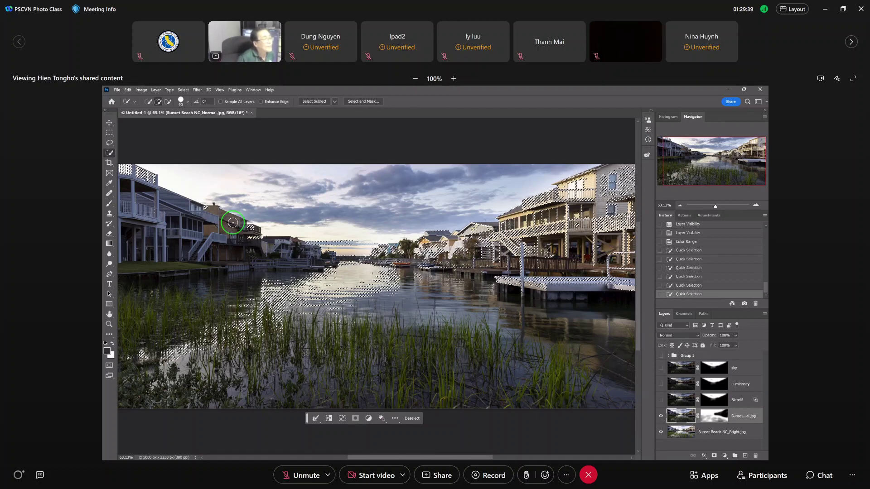
{"action": "left_click", "coordinate": [231, 223]}
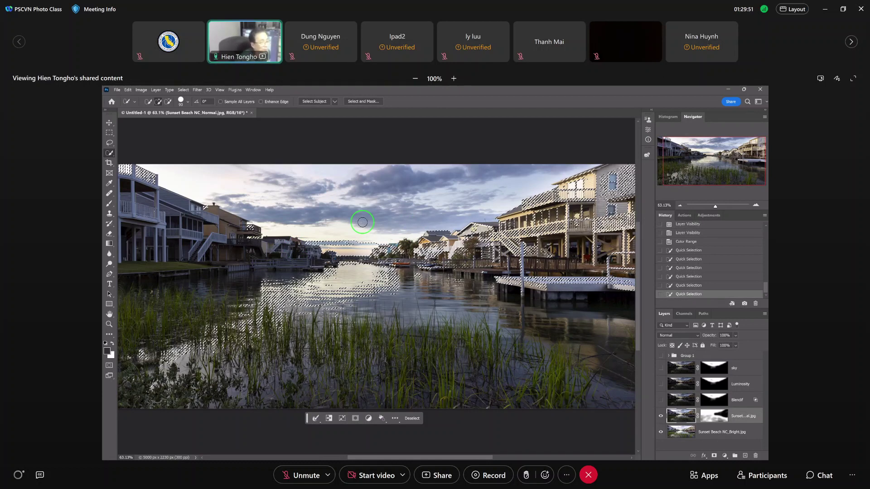
{"action": "left_click", "coordinate": [329, 420]}
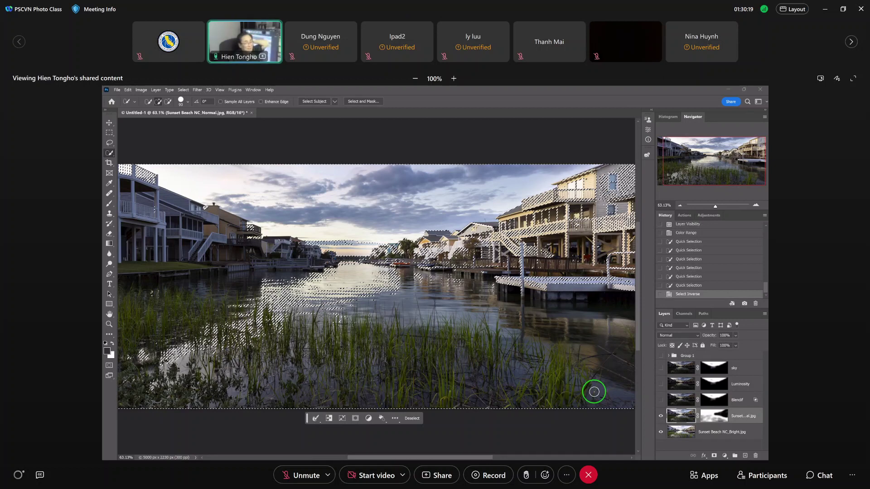
Step: Clear the selection and display the document's channels
{"action": "left_click", "coordinate": [412, 419]}
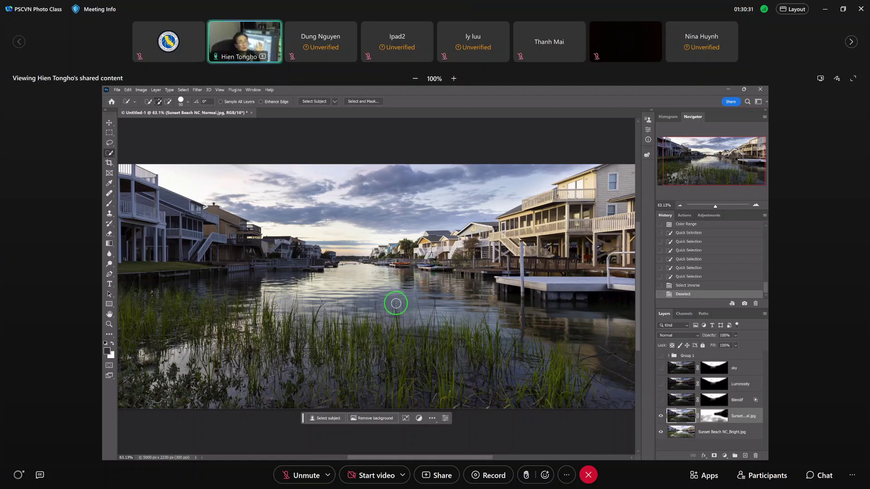
{"action": "left_click", "coordinate": [684, 314]}
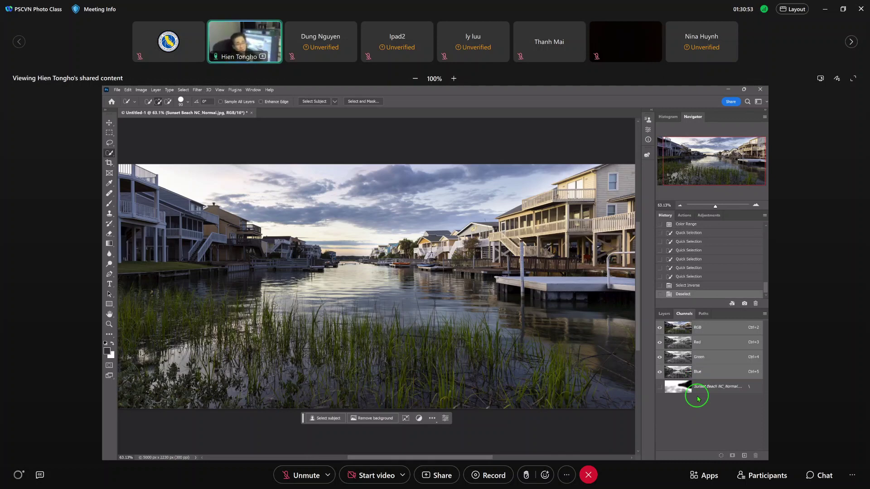
Step: View the Blue, Green and Red channels one at a time to compare their contrast between sky and houses
{"action": "left_click", "coordinate": [711, 372]}
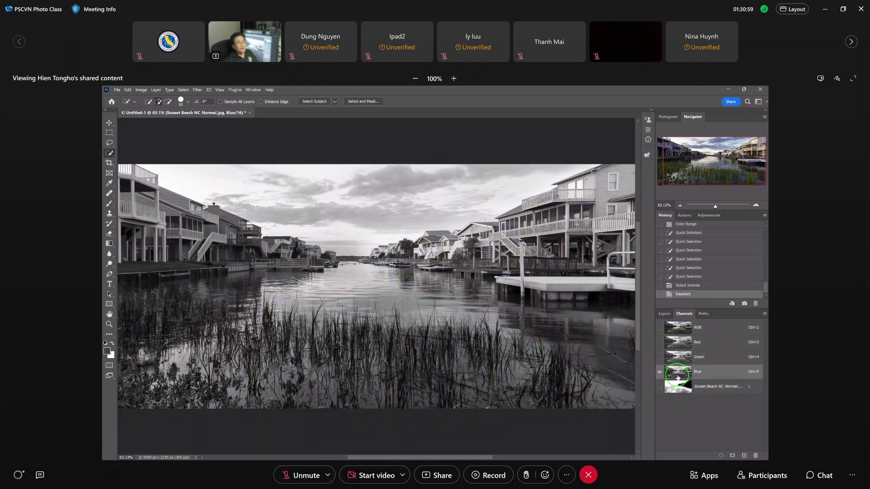
{"action": "left_click", "coordinate": [682, 358]}
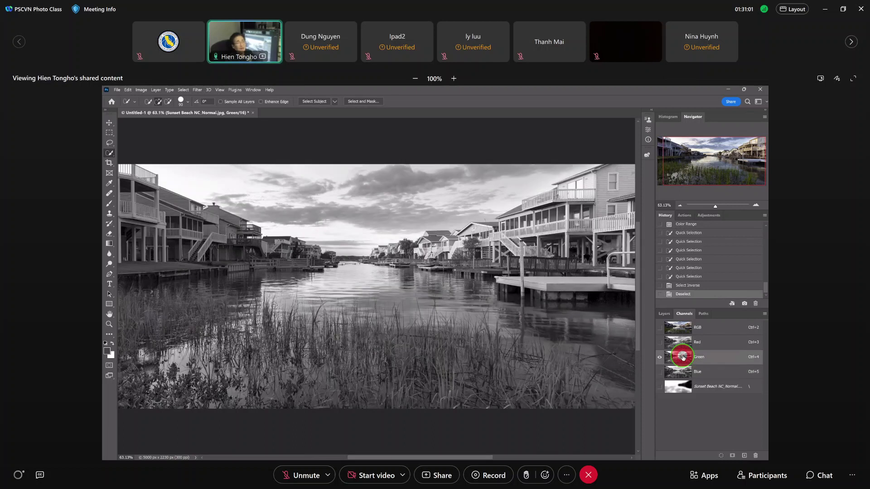
{"action": "left_click", "coordinate": [679, 340]}
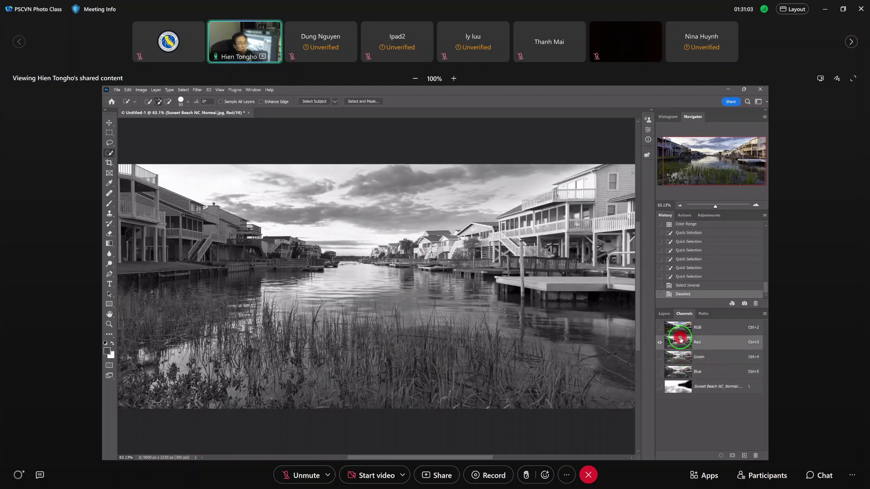
Step: Load the Blue channel as a selection and intersect it with itself twice to restrict it to the brightest tones
{"action": "left_click", "coordinate": [680, 372]}
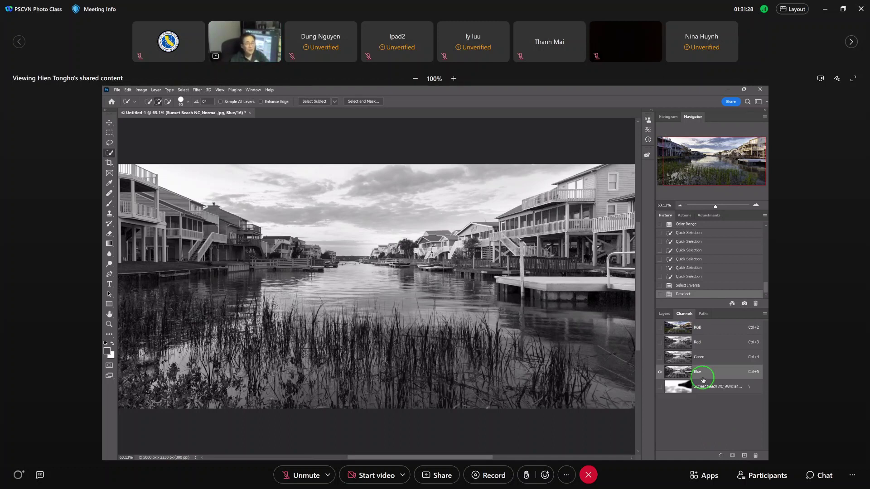
{"action": "key", "text": "ctrl"}
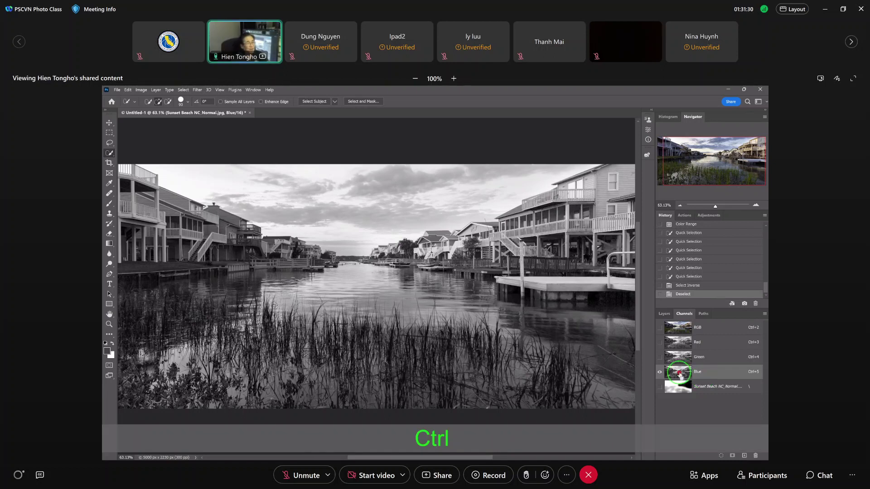
{"action": "left_click", "coordinate": [679, 374], "text": "ctrl"}
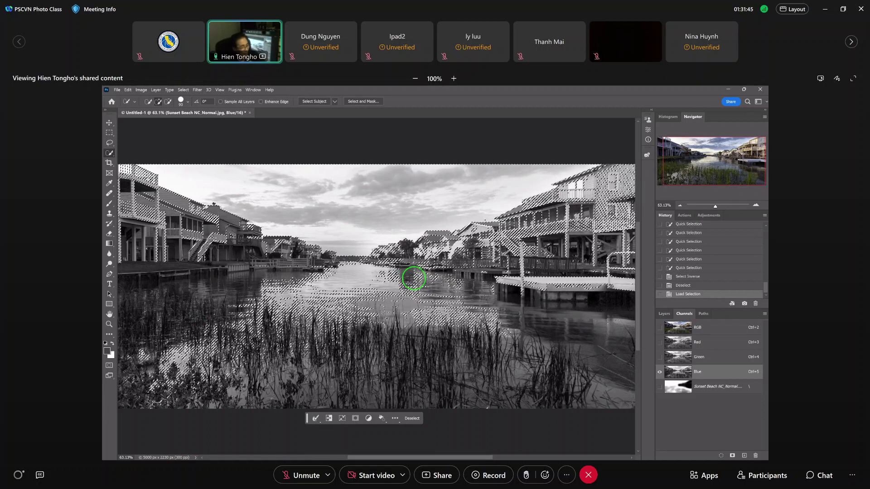
{"action": "key", "text": "ctrl"}
{"action": "key", "text": "alt"}
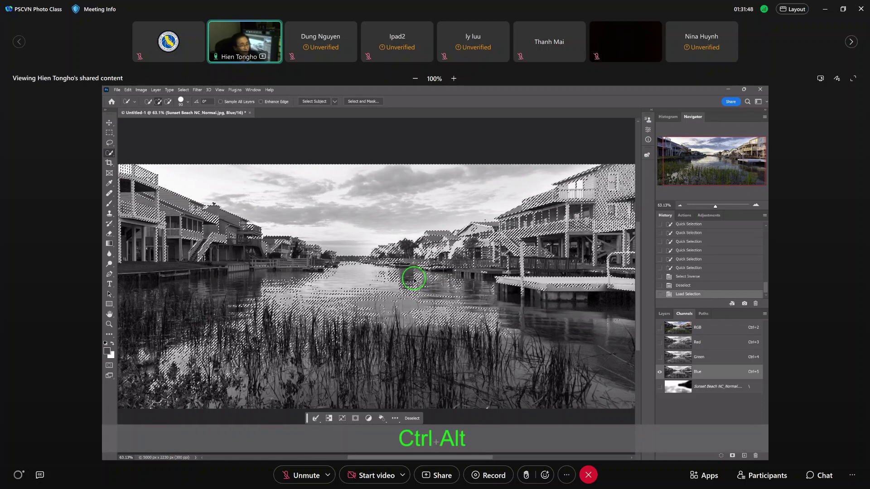
{"action": "key", "text": "shift"}
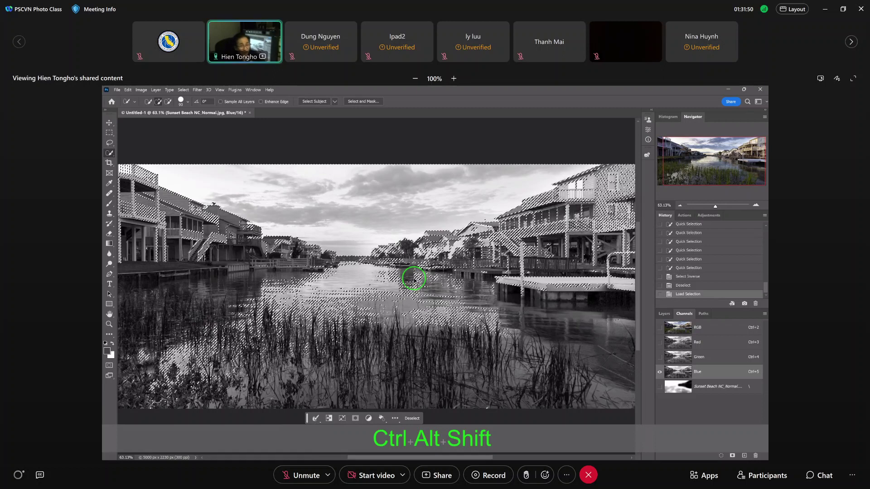
{"action": "left_click", "coordinate": [678, 375], "text": "ctrl+alt+shift"}
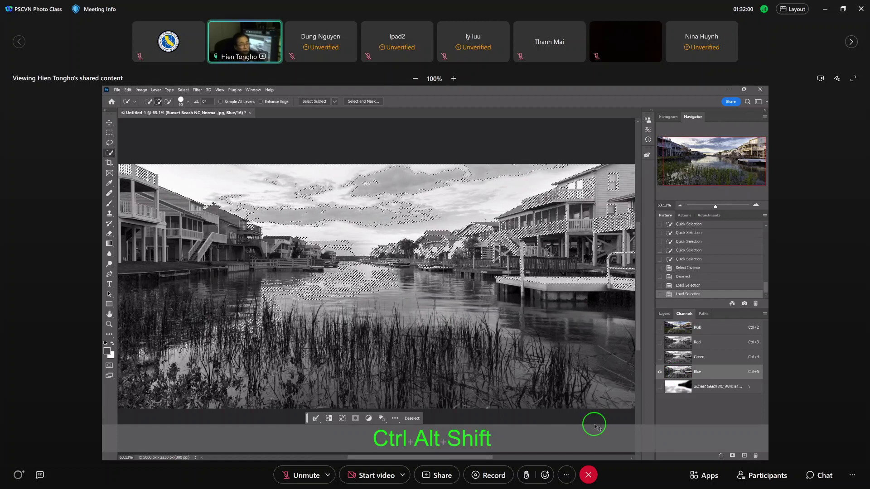
{"action": "left_click", "coordinate": [681, 375], "text": "ctrl+alt+shift"}
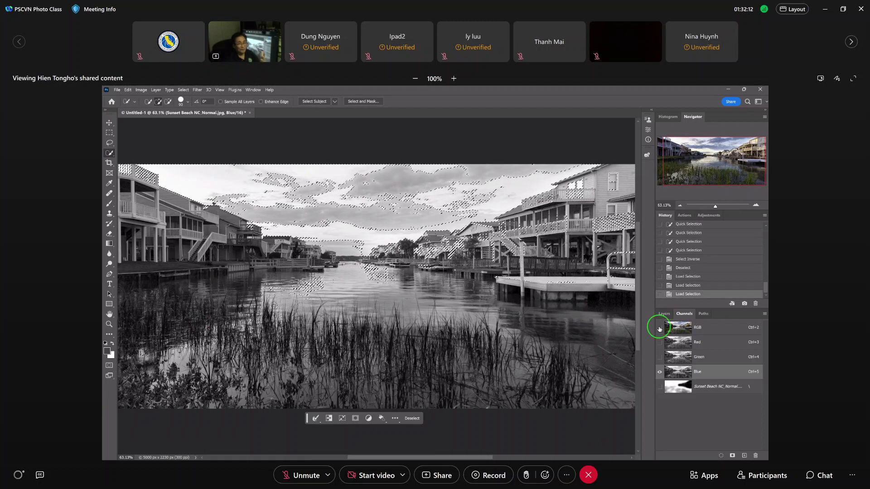
Step: Restore the full-colour RGB view, show the Luminosity layer and make its layer mask active
{"action": "left_click", "coordinate": [659, 328]}
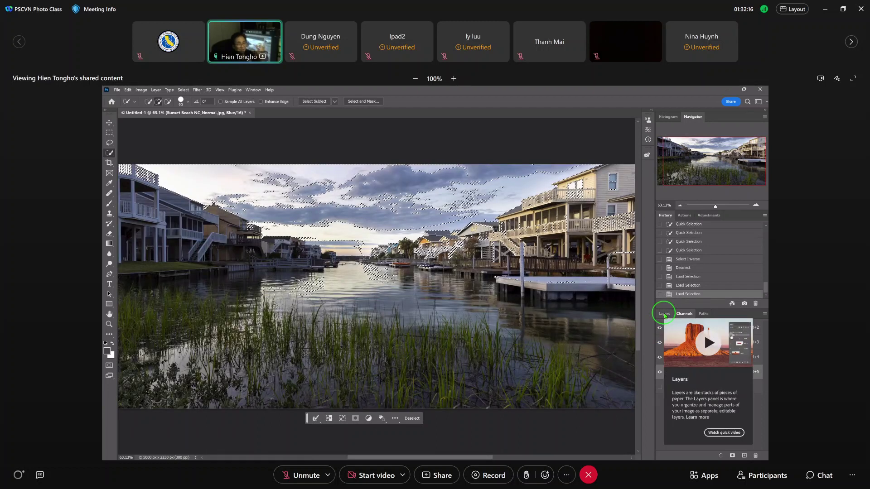
{"action": "left_click", "coordinate": [664, 314]}
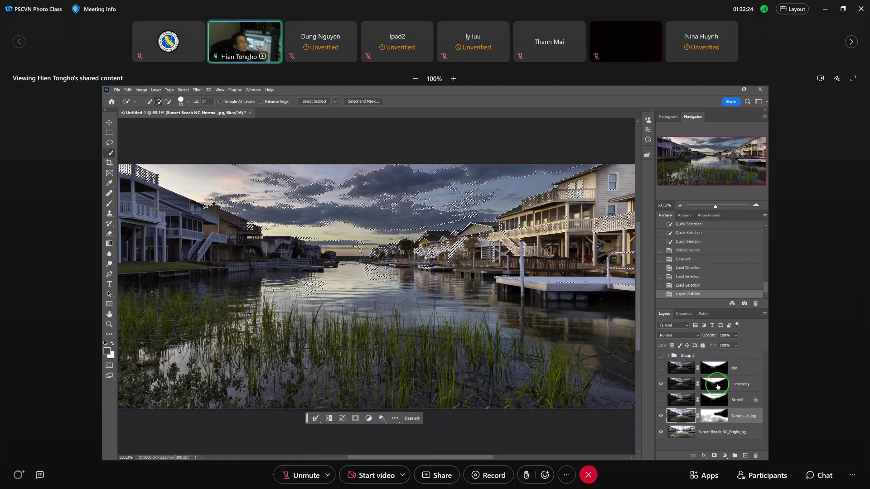
{"action": "left_click", "coordinate": [717, 386]}
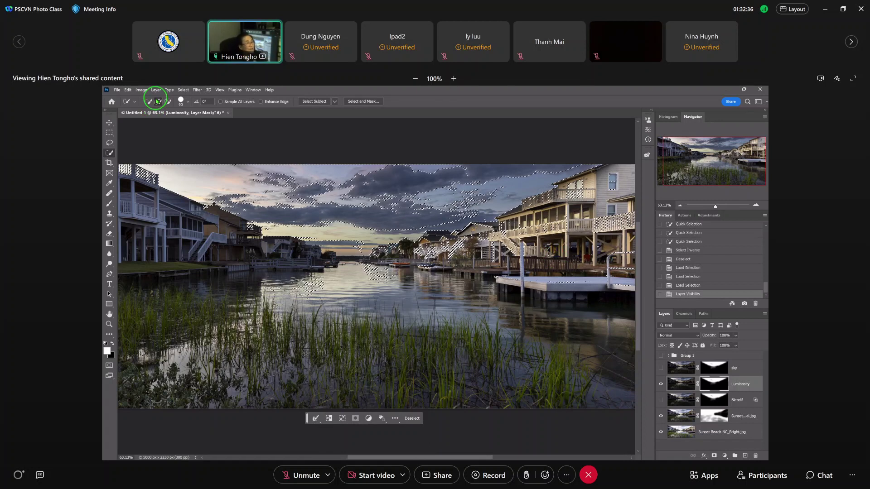
Step: Add the unselected clouds and the sky near the horizon to the selection with the Quick Selection tool
{"action": "key", "text": "alt"}
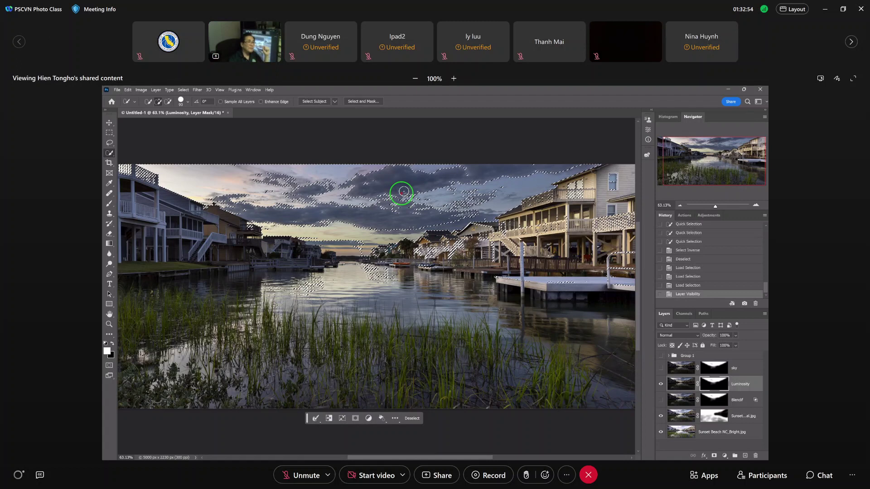
{"action": "mouse_move", "coordinate": [402, 193]}
{"action": "left_mouse_down"}
{"action": "mouse_move", "coordinate": [397, 201]}
{"action": "mouse_move", "coordinate": [414, 204]}
{"action": "mouse_move", "coordinate": [307, 189]}
{"action": "left_mouse_up"}
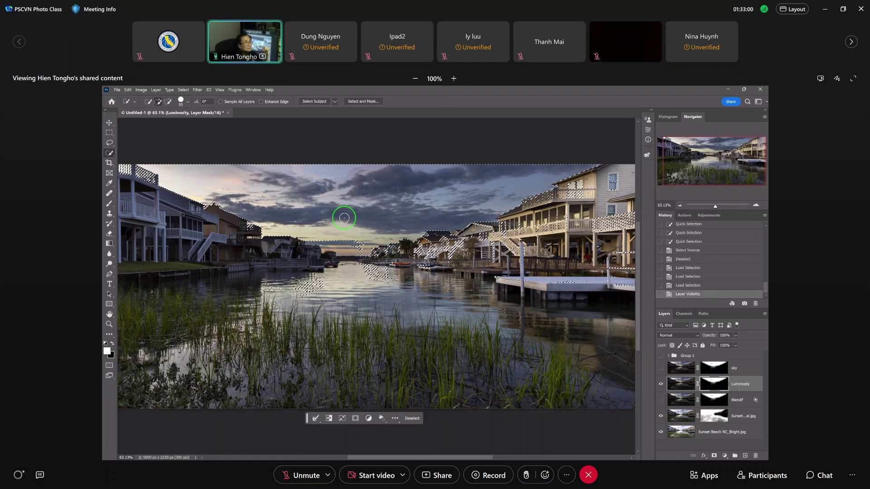
{"action": "left_click_drag", "start_coordinate": [344, 217], "coordinate": [356, 247]}
{"action": "left_click", "coordinate": [355, 246]}
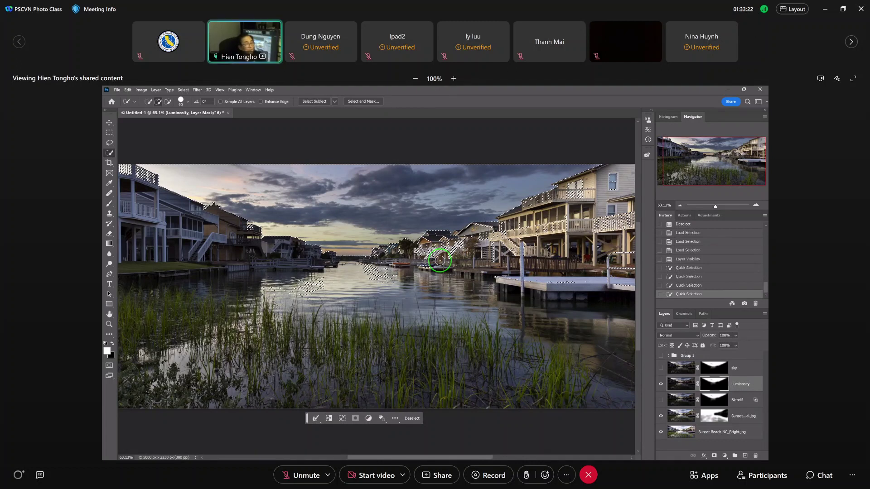
Step: Subtract parts of the waterfront houses on the right bank from the selection with the Quick Selection tool
{"action": "key", "text": "alt"}
{"action": "mouse_move", "coordinate": [440, 260]}
{"action": "left_mouse_down"}
{"action": "mouse_move", "coordinate": [435, 252]}
{"action": "mouse_move", "coordinate": [430, 269]}
{"action": "left_mouse_up"}
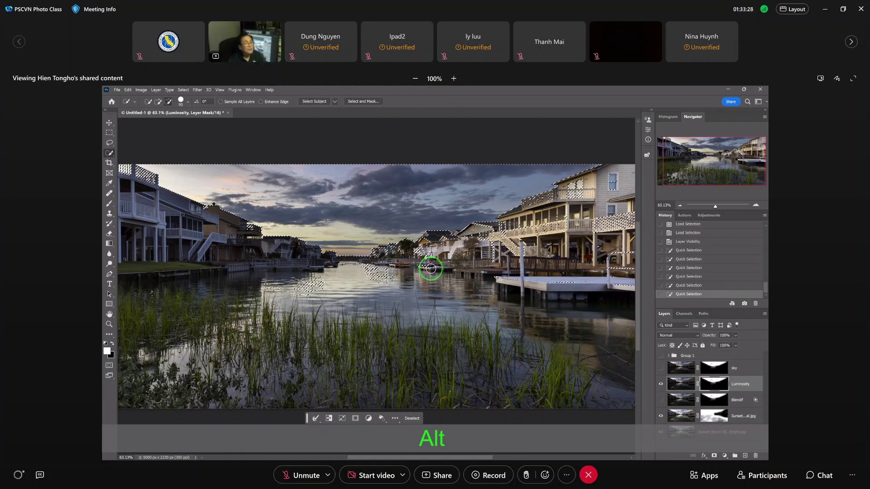
{"action": "left_click_drag", "start_coordinate": [612, 222], "coordinate": [547, 203]}
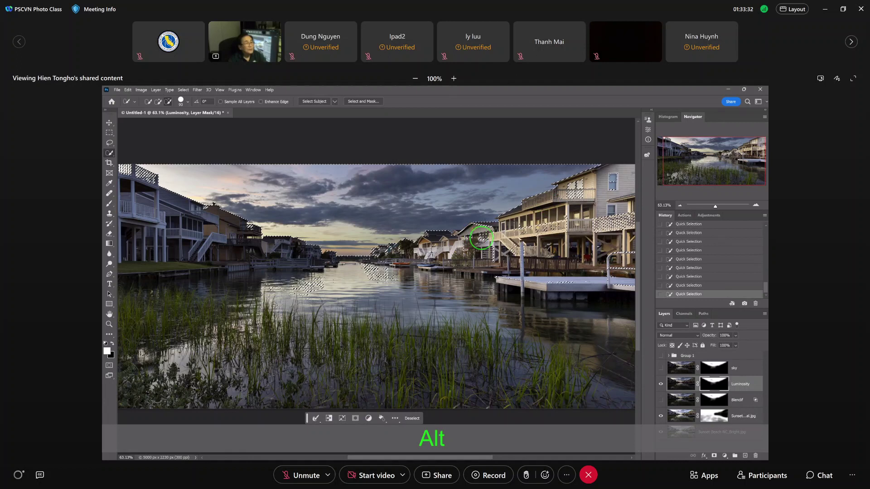
{"action": "key", "text": "alt"}
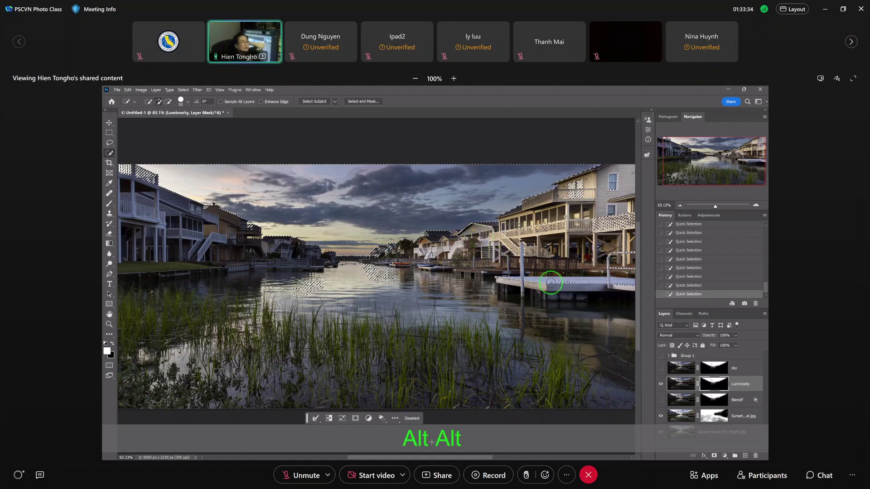
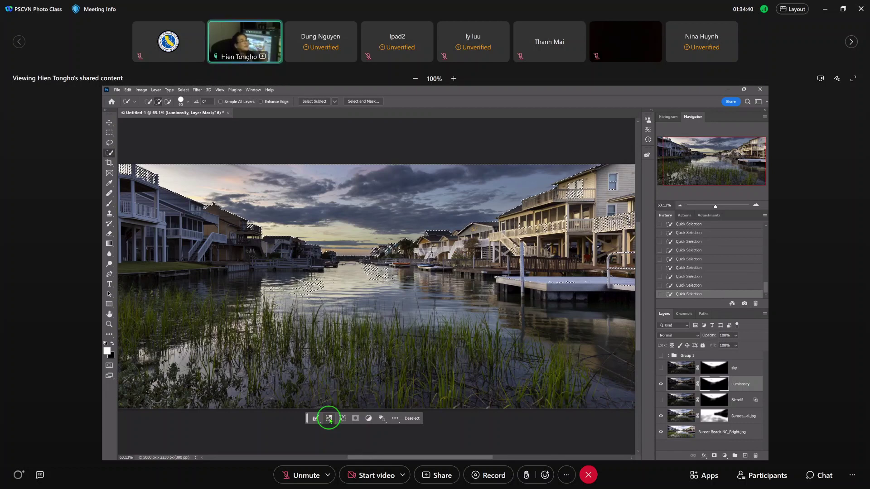
Step: Invert the sky selection so that it covers the houses, water and grass instead
{"action": "left_click", "coordinate": [182, 89]}
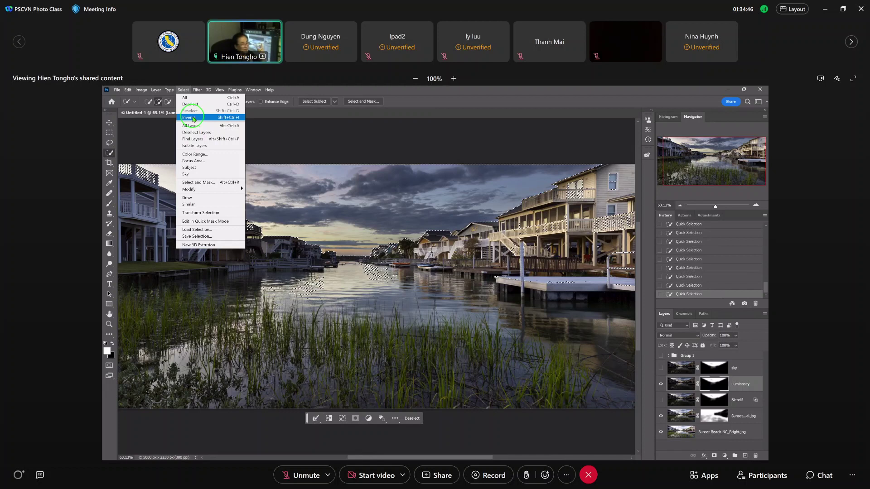
{"action": "left_click", "coordinate": [192, 118]}
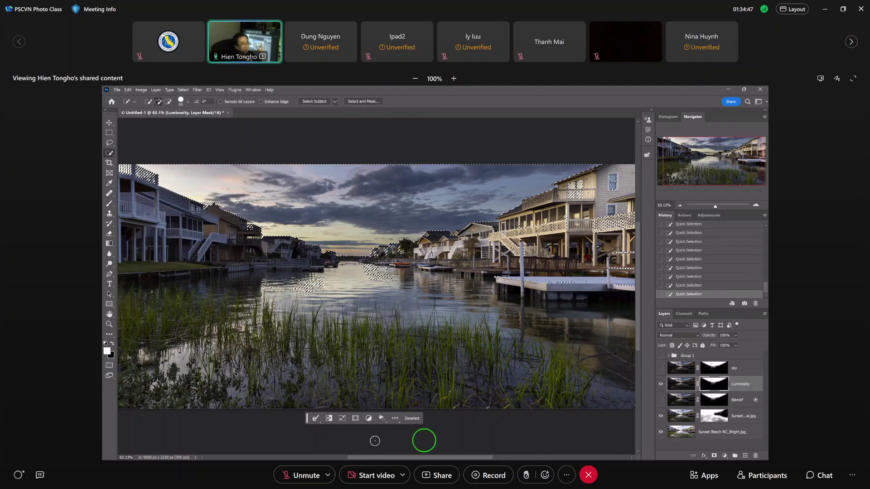
{"action": "left_click", "coordinate": [329, 419]}
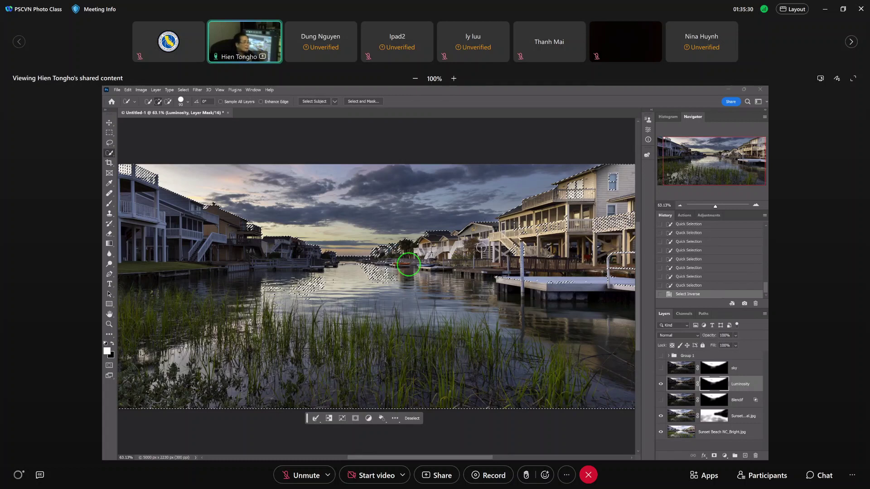
Step: Fill the selected area of the Luminosity layer mask with black as the foreground colour, and deselect
{"action": "left_click", "coordinate": [112, 345]}
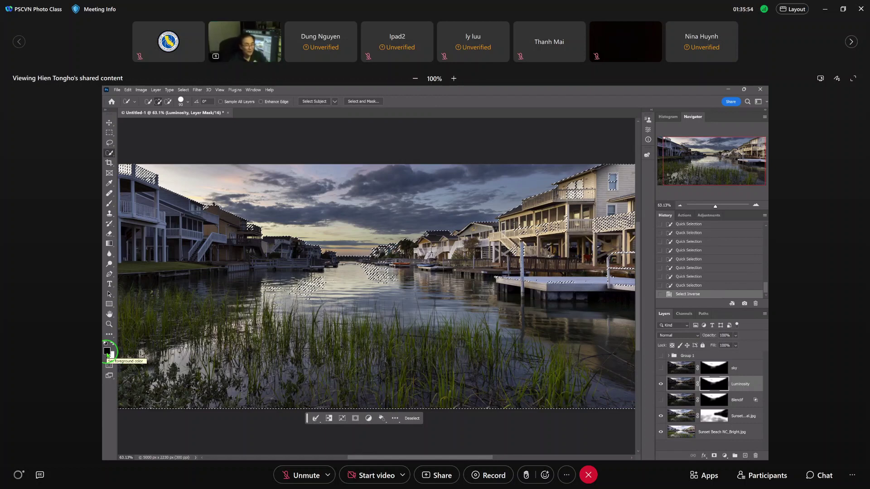
{"action": "key", "text": "alt"}
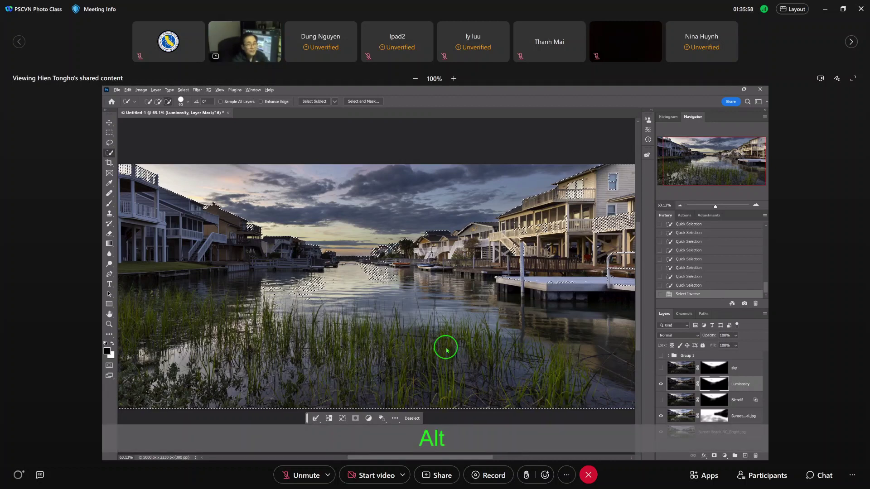
{"action": "key", "text": "alt+BackSpace"}
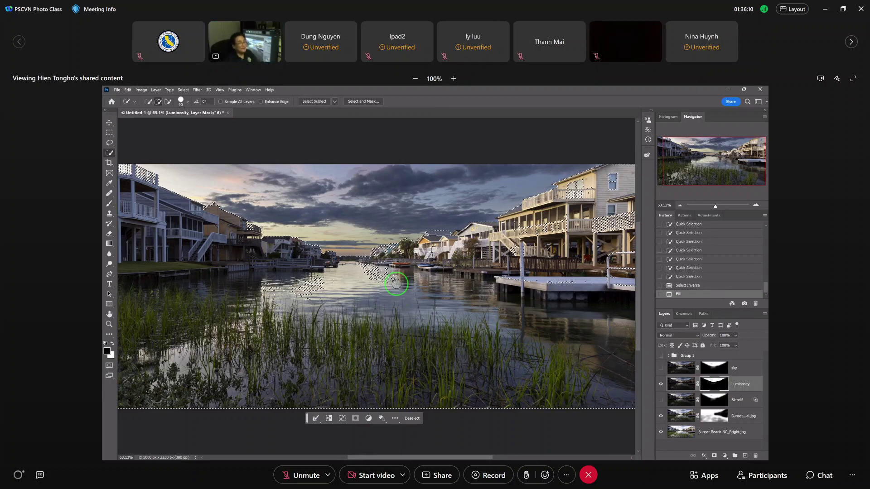
{"action": "left_click", "coordinate": [412, 419]}
Step: Inspect the blend along the rooflines and horizon on both banks, and return to the whole image
{"action": "scroll", "coordinate": [234, 219], "scroll_direction": "up", "scroll_amount": 3}
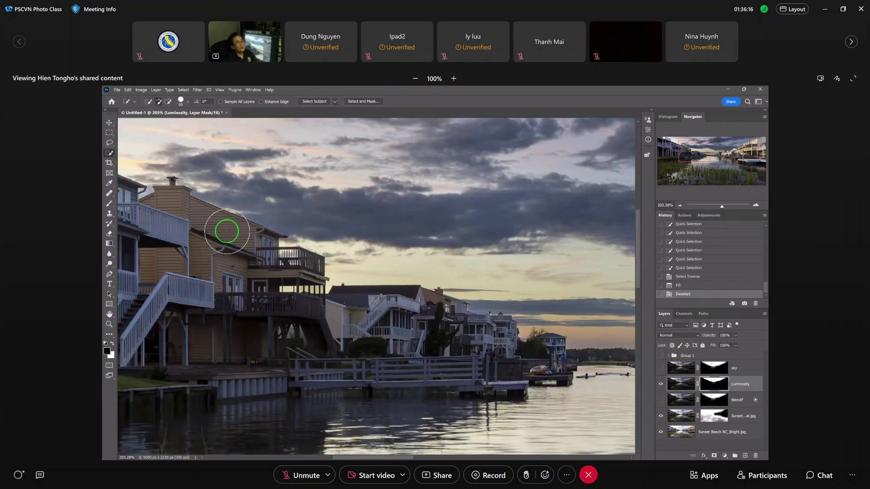
{"action": "scroll", "coordinate": [413, 311], "scroll_direction": "up", "scroll_amount": 1}
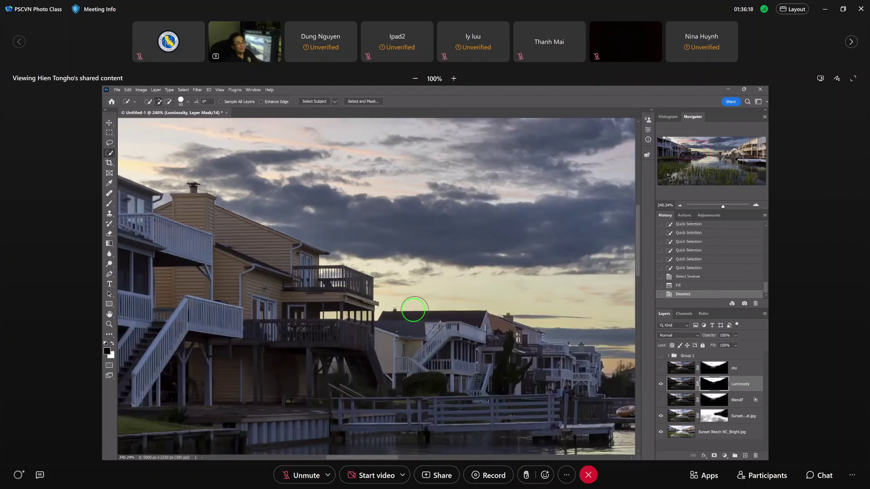
{"action": "scroll", "coordinate": [413, 310], "scroll_direction": "down", "scroll_amount": 2}
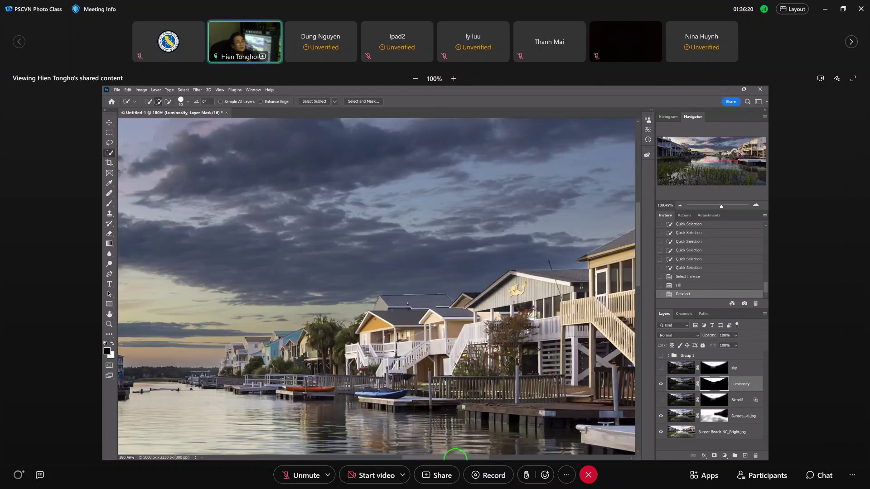
{"action": "left_click_drag", "start_coordinate": [374, 455], "coordinate": [455, 455]}
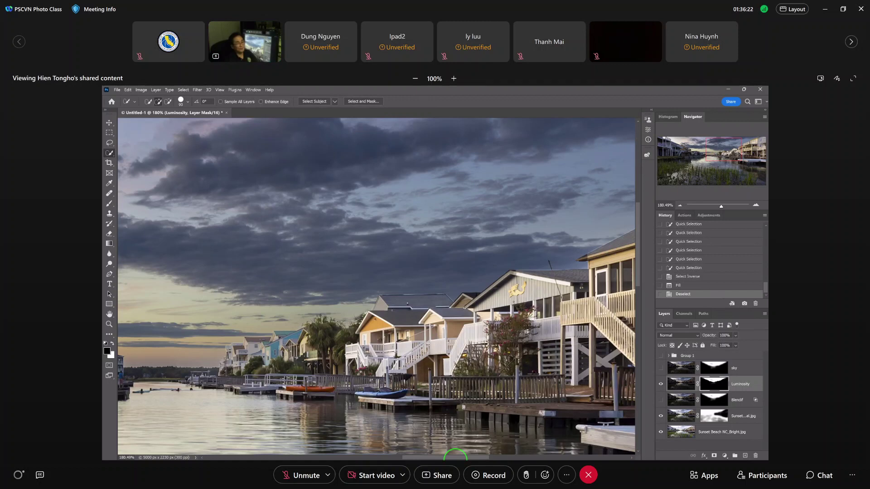
{"action": "scroll", "coordinate": [428, 455], "scroll_direction": "down", "scroll_amount": 3}
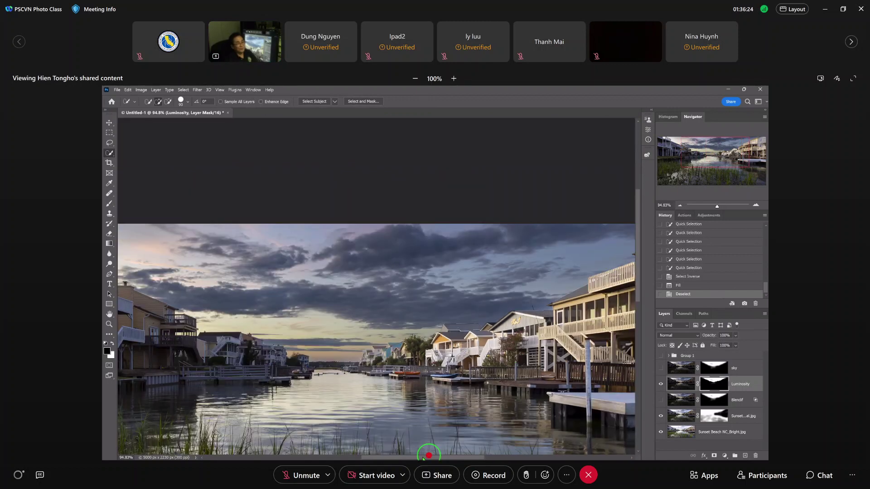
{"action": "left_click_drag", "start_coordinate": [428, 455], "coordinate": [373, 455]}
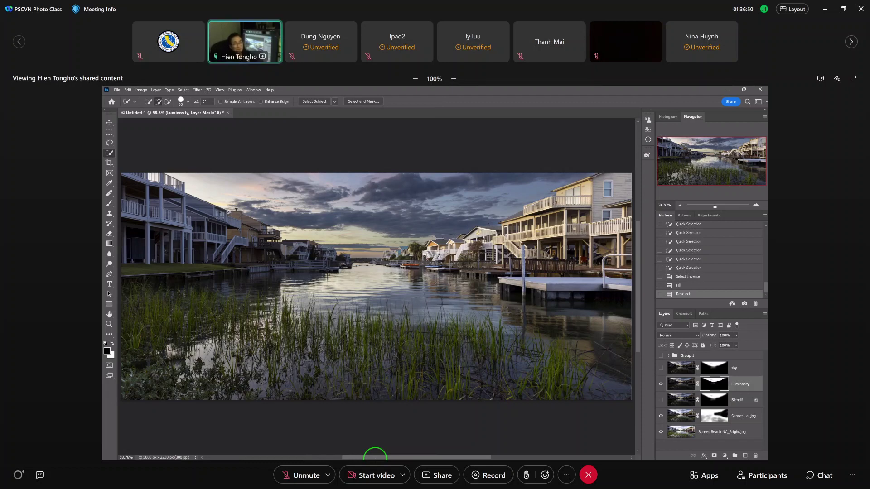
Step: Hide the Luminosity layer and show the sky layer in its place to compare the two blends
{"action": "left_click", "coordinate": [659, 356]}
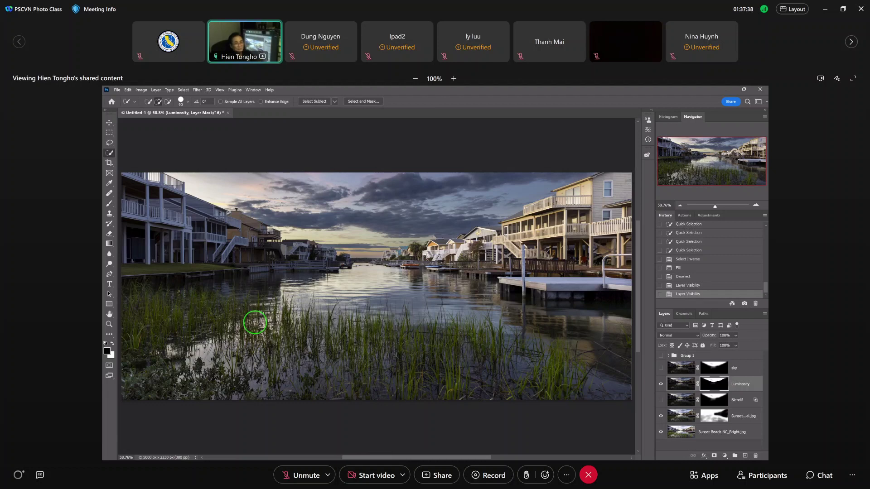
{"action": "left_click", "coordinate": [660, 383]}
{"action": "left_click", "coordinate": [660, 367]}
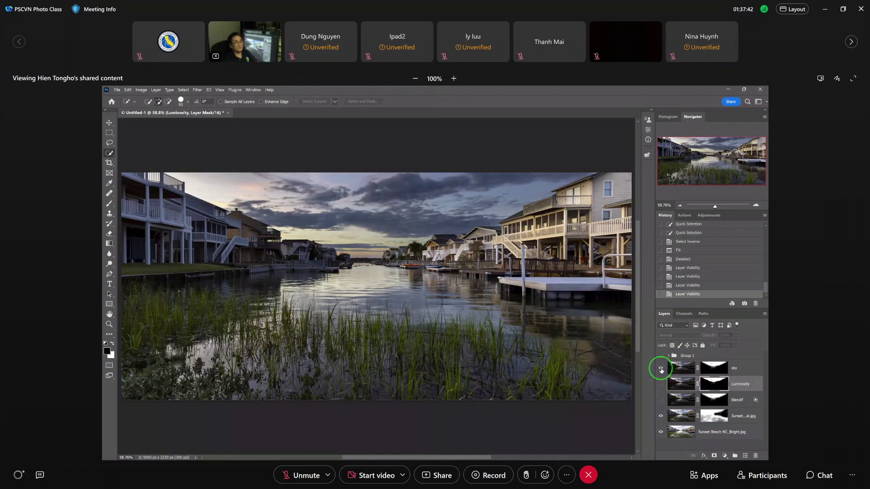
{"action": "left_click", "coordinate": [108, 334]}
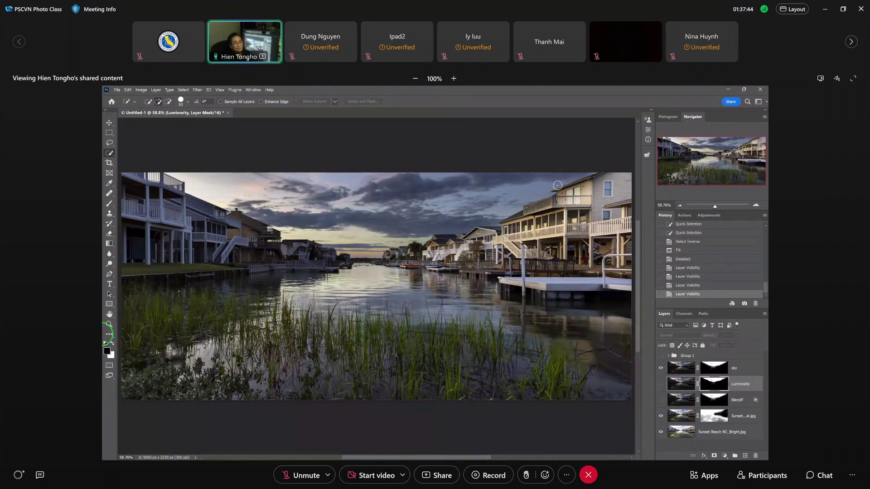
Step: Switch repeatedly between the Luminosity and sky layers to compare their blends, leaving the sky layer shown and the Luminosity layer hidden
{"action": "left_click", "coordinate": [660, 383]}
{"action": "left_click", "coordinate": [661, 368]}
{"action": "left_click", "coordinate": [661, 368]}
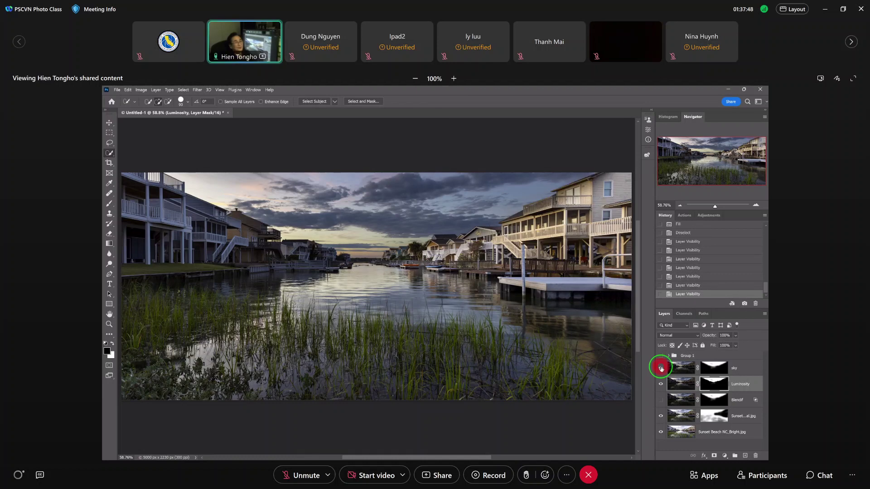
{"action": "left_click", "coordinate": [661, 368]}
{"action": "left_click", "coordinate": [661, 368]}
{"action": "left_click", "coordinate": [661, 368]}
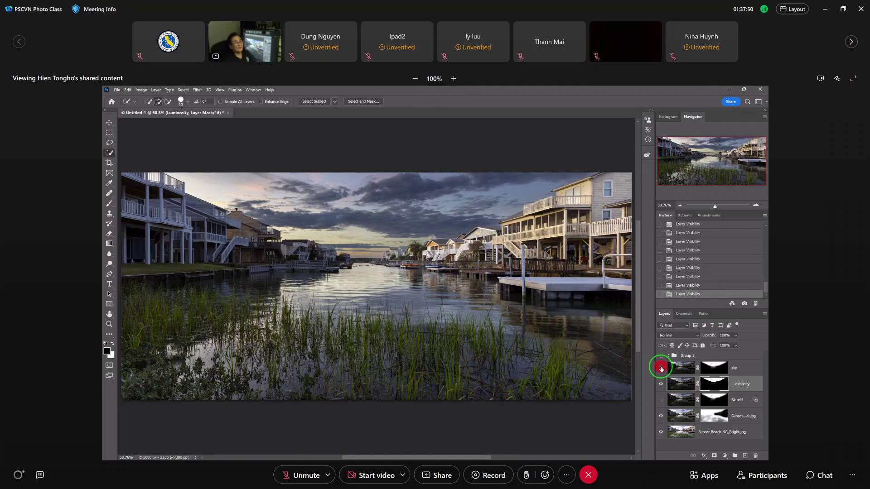
{"action": "left_click", "coordinate": [661, 368]}
{"action": "left_click", "coordinate": [661, 368]}
{"action": "left_click", "coordinate": [661, 368]}
{"action": "left_click", "coordinate": [661, 368]}
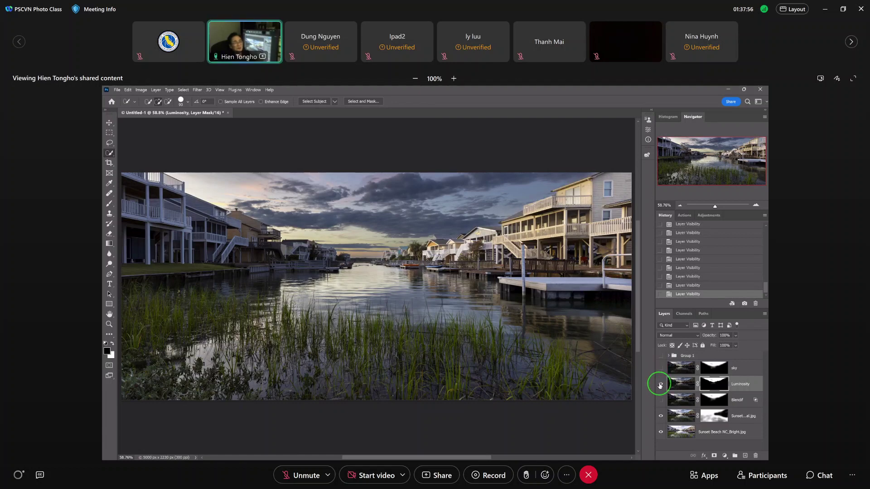
{"action": "left_click", "coordinate": [660, 385]}
{"action": "left_click", "coordinate": [661, 368]}
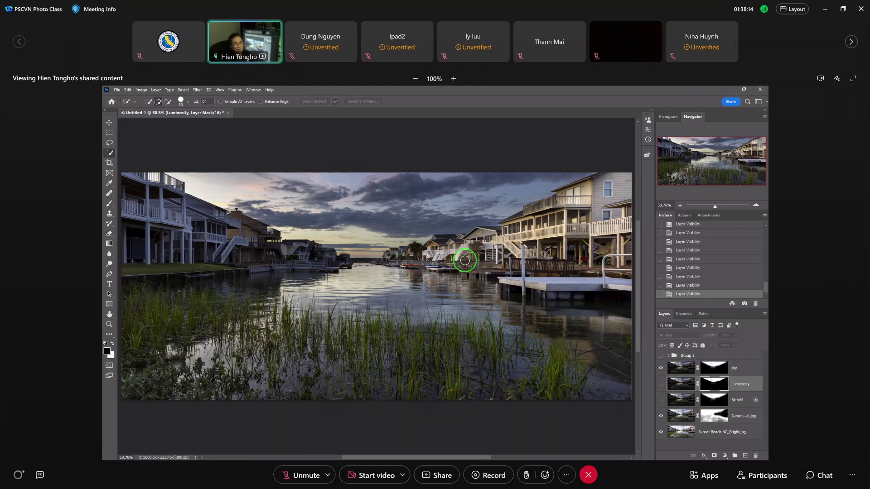
Step: Target the sky layer's mask and select the sky automatically with Select Sky
{"action": "left_click", "coordinate": [707, 369]}
{"action": "left_click", "coordinate": [697, 426]}
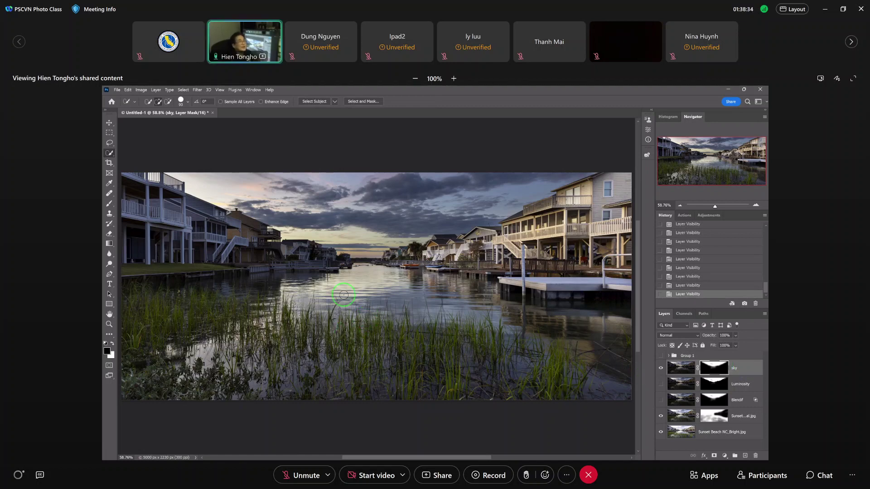
{"action": "left_click", "coordinate": [184, 90]}
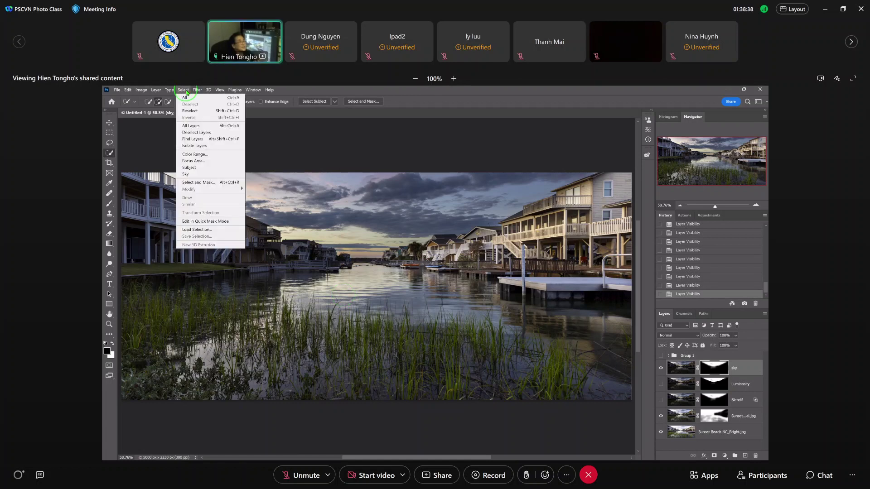
{"action": "left_click", "coordinate": [191, 174]}
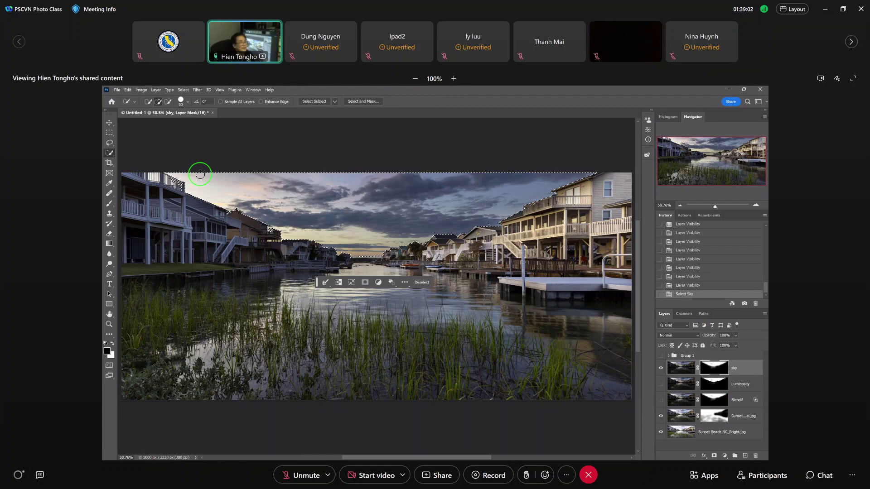
Step: Fill everything outside the sky selection with black on the sky layer mask, and deselect
{"action": "left_click", "coordinate": [339, 282]}
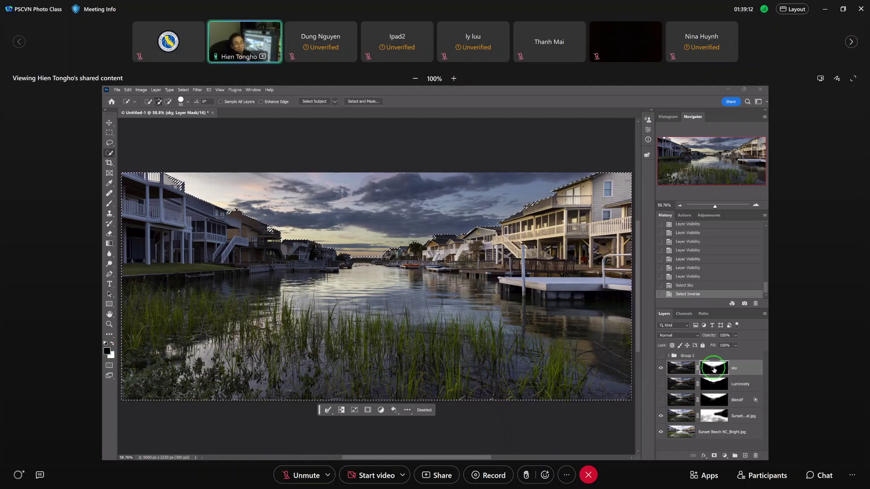
{"action": "mouse_move", "coordinate": [761, 454]}
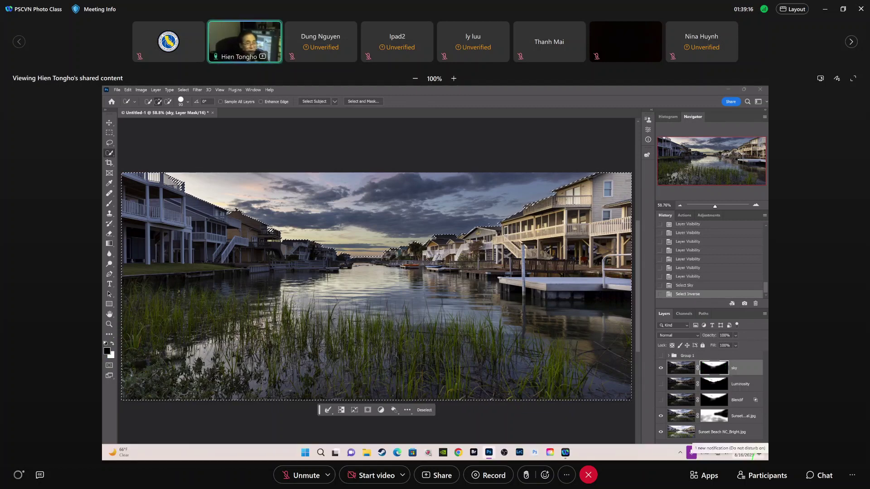
{"action": "key", "text": "alt+BackSpace"}
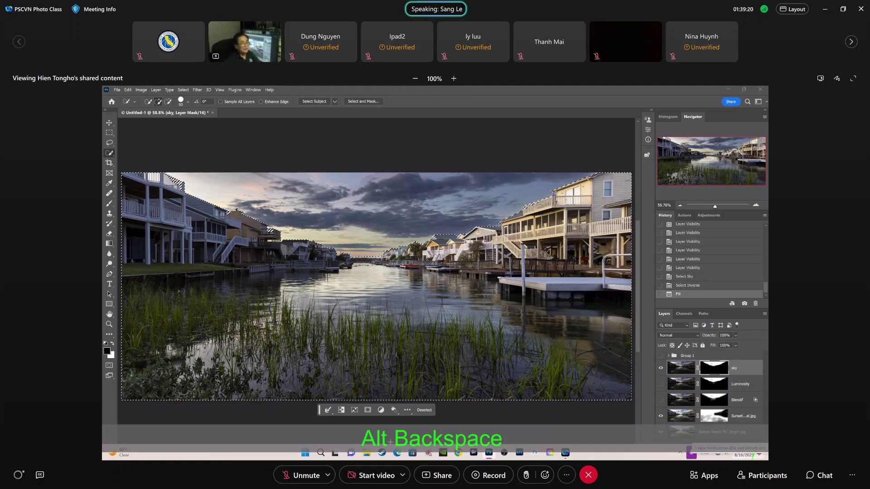
{"action": "left_click", "coordinate": [424, 409]}
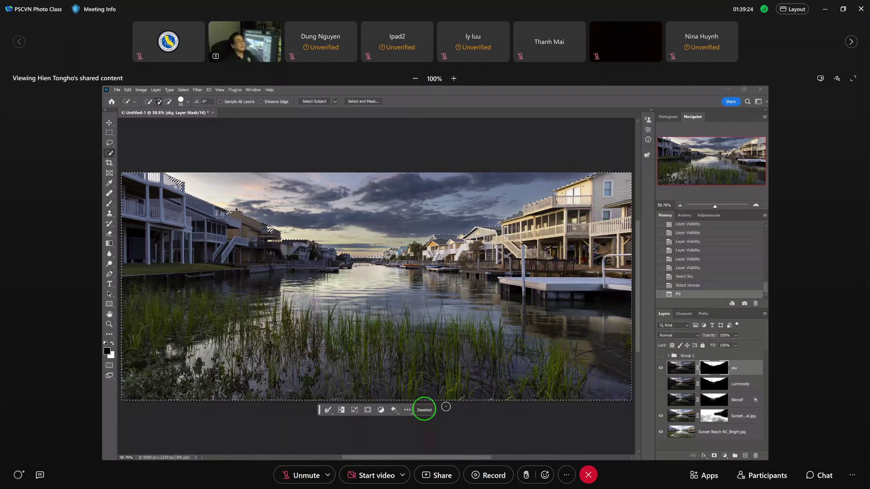
Step: Examine the horizon and rooflines, and toggle the sky layer's visibility to compare the image with and without it
{"action": "left_click", "coordinate": [331, 219]}
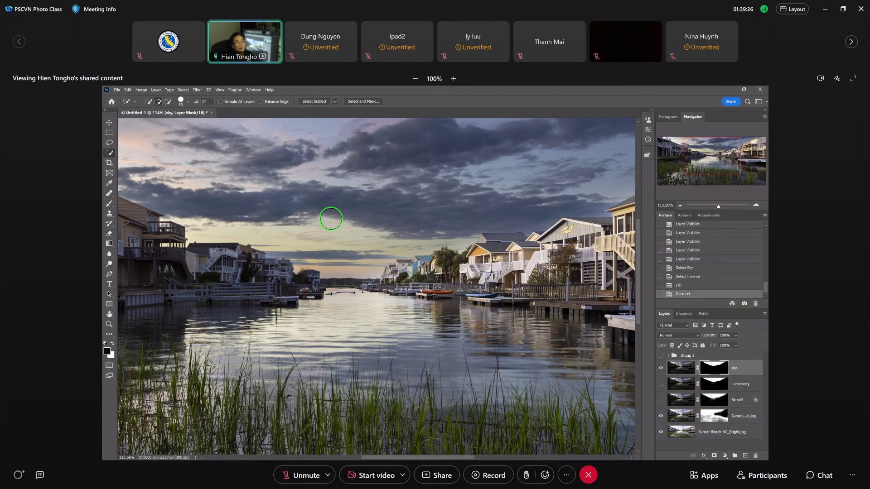
{"action": "key", "text": "ctrl+0"}
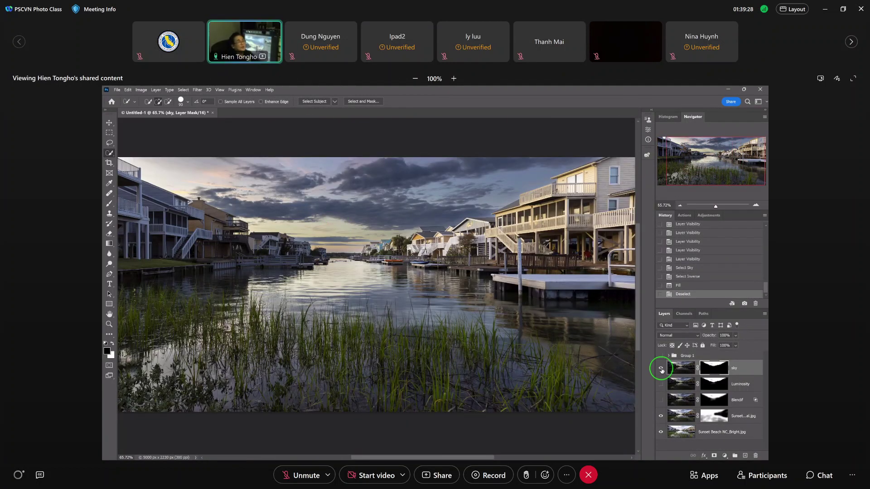
{"action": "left_click", "coordinate": [660, 368]}
{"action": "left_click", "coordinate": [660, 369]}
{"action": "left_click", "coordinate": [661, 369]}
{"action": "left_click", "coordinate": [660, 368]}
{"action": "left_click", "coordinate": [660, 368]}
{"action": "left_click", "coordinate": [660, 368]}
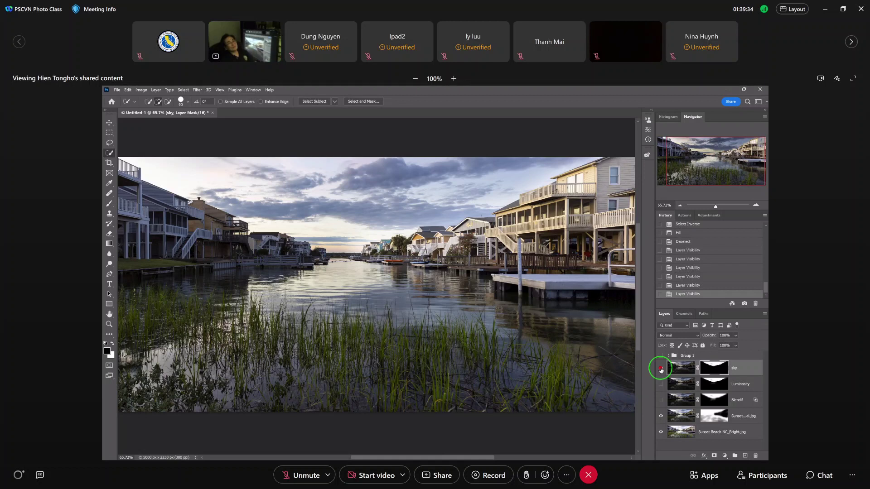
{"action": "left_click", "coordinate": [661, 368]}
{"action": "scroll", "coordinate": [432, 268], "scroll_direction": "down", "scroll_amount": 2}
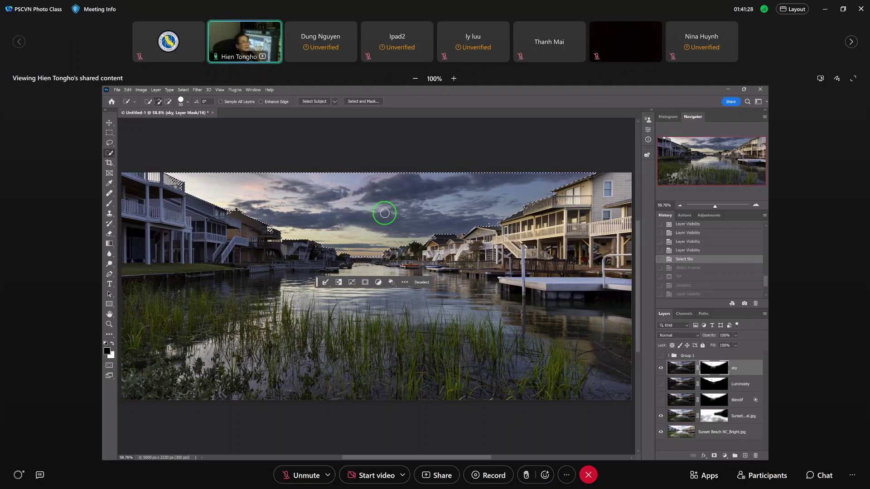
Step: Invert the sky selection to cover the houses, water and grass, and contract it by 2 pixels
{"action": "left_click", "coordinate": [339, 284]}
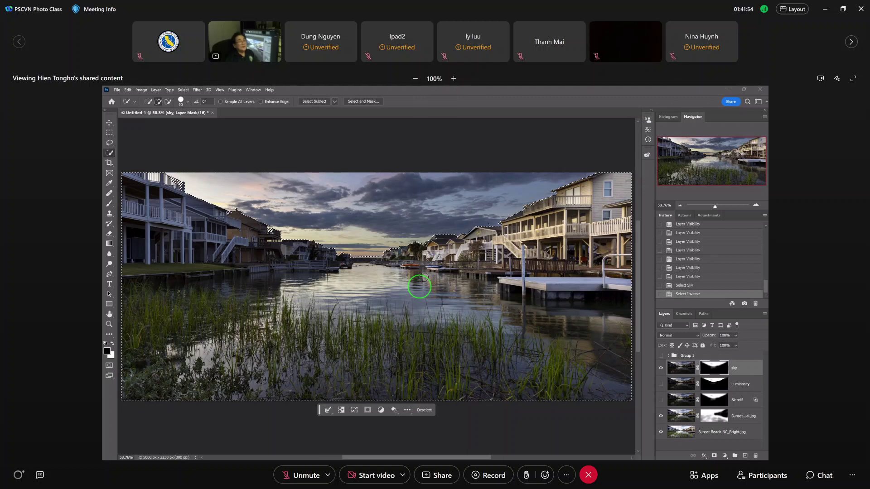
{"action": "scroll", "coordinate": [419, 286], "scroll_direction": "up", "scroll_amount": 2}
{"action": "scroll", "coordinate": [423, 295], "scroll_direction": "down", "scroll_amount": 1}
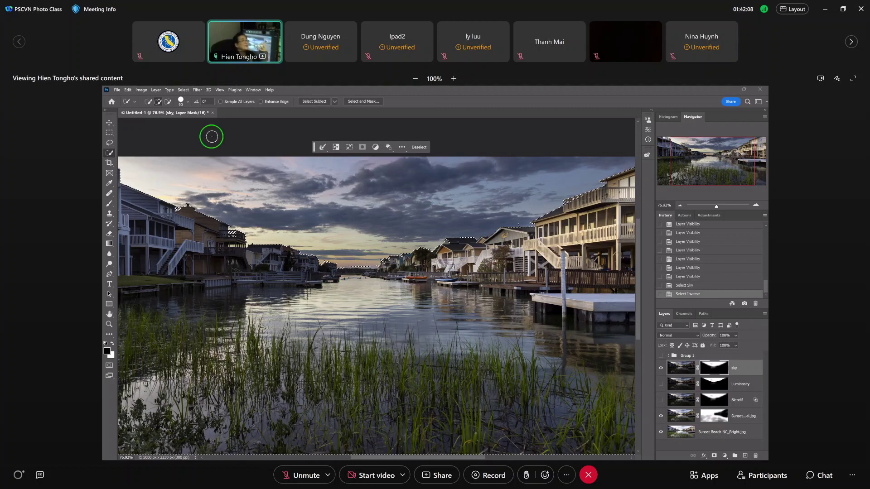
{"action": "left_click", "coordinate": [183, 90]}
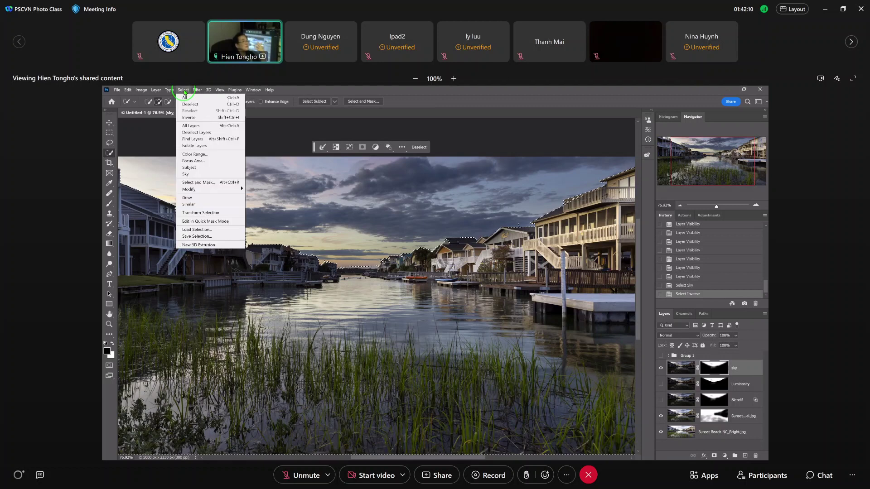
{"action": "mouse_move", "coordinate": [199, 189]}
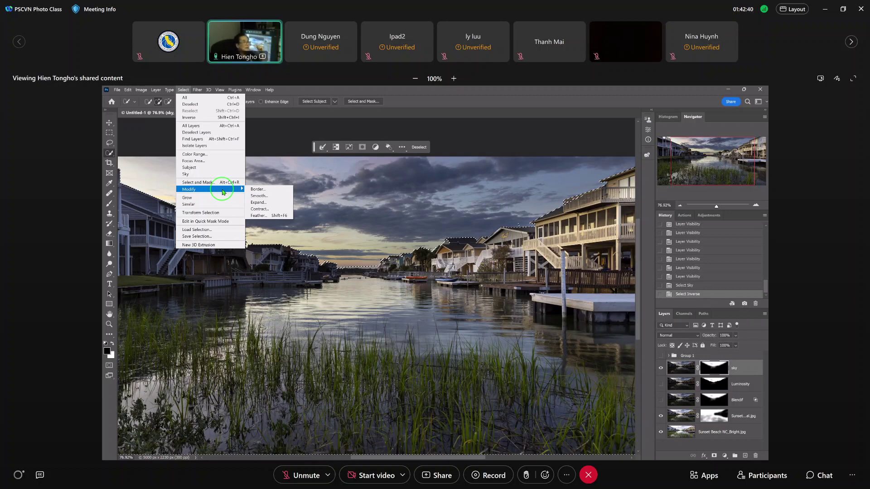
{"action": "left_click", "coordinate": [255, 210]}
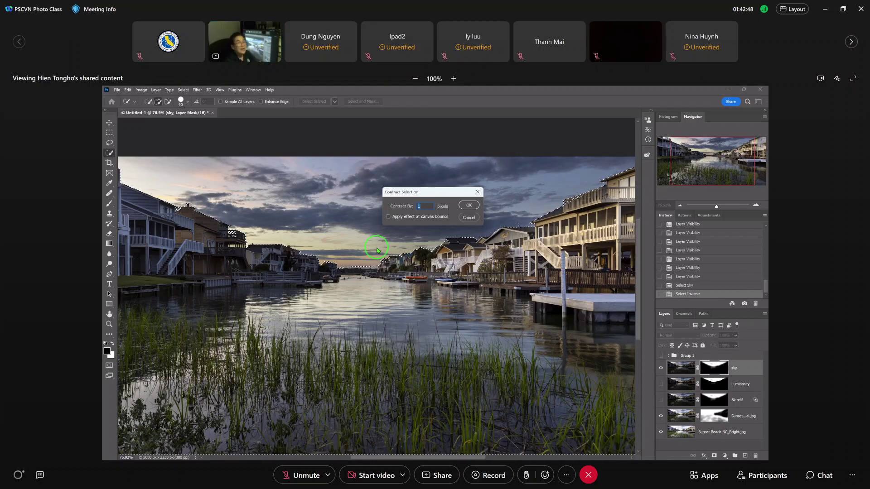
{"action": "key", "text": "Down"}
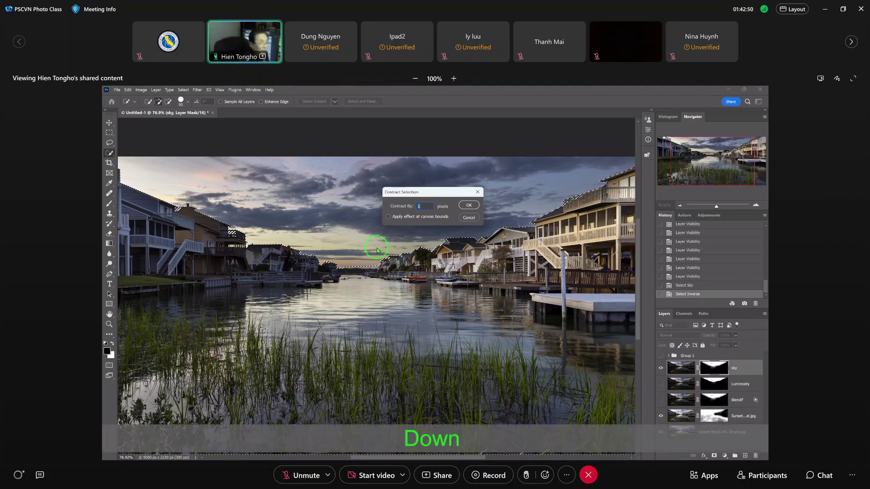
{"action": "type", "text": "2"}
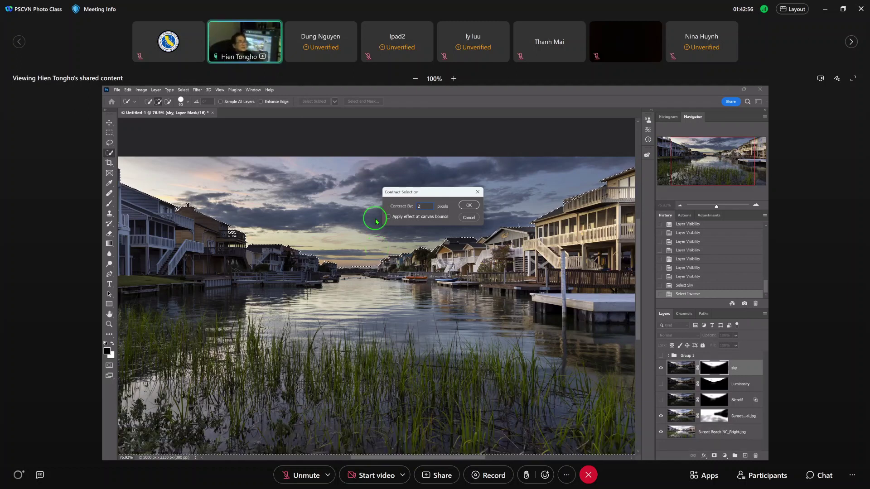
{"action": "left_click", "coordinate": [469, 206]}
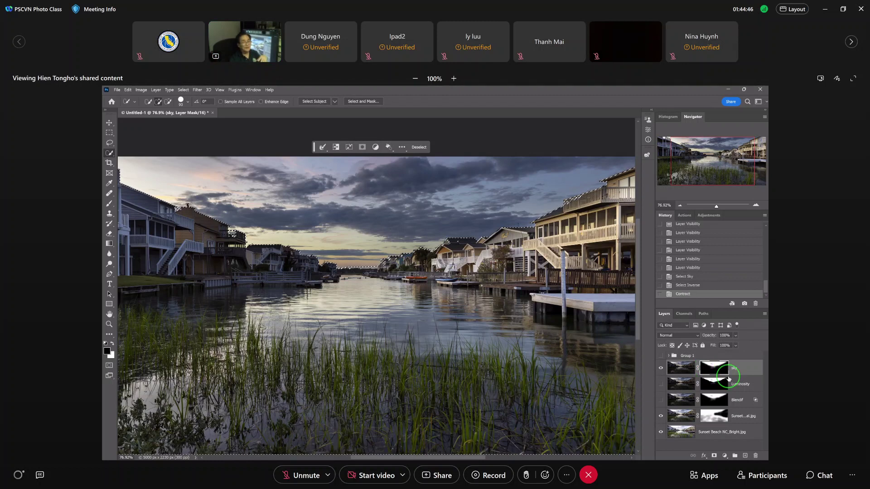
Step: Fill the contracted selection with the black foreground colour on the sky layer's mask
{"action": "left_click", "coordinate": [685, 371]}
{"action": "left_click", "coordinate": [676, 370]}
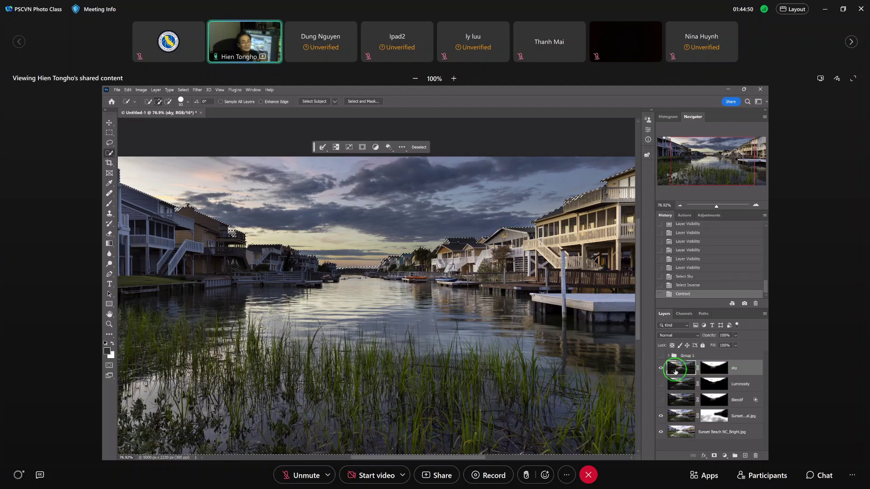
{"action": "left_click", "coordinate": [715, 369]}
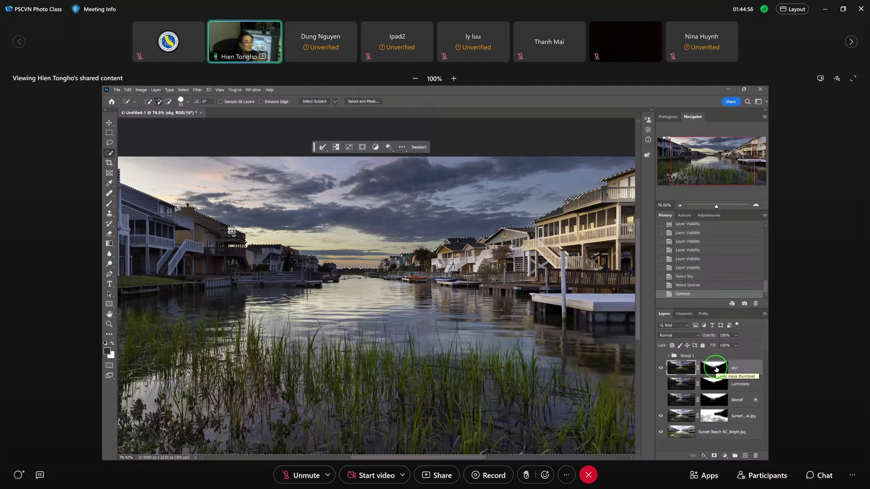
{"action": "left_click_drag", "start_coordinate": [716, 369], "coordinate": [735, 377]}
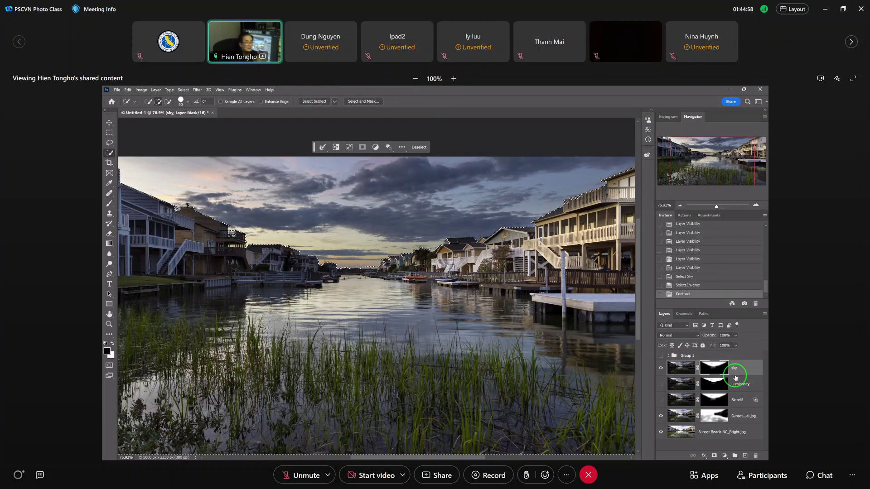
{"action": "mouse_move", "coordinate": [735, 377]}
{"action": "left_mouse_down"}
{"action": "mouse_move", "coordinate": [721, 372]}
{"action": "mouse_move", "coordinate": [731, 381]}
{"action": "left_mouse_up"}
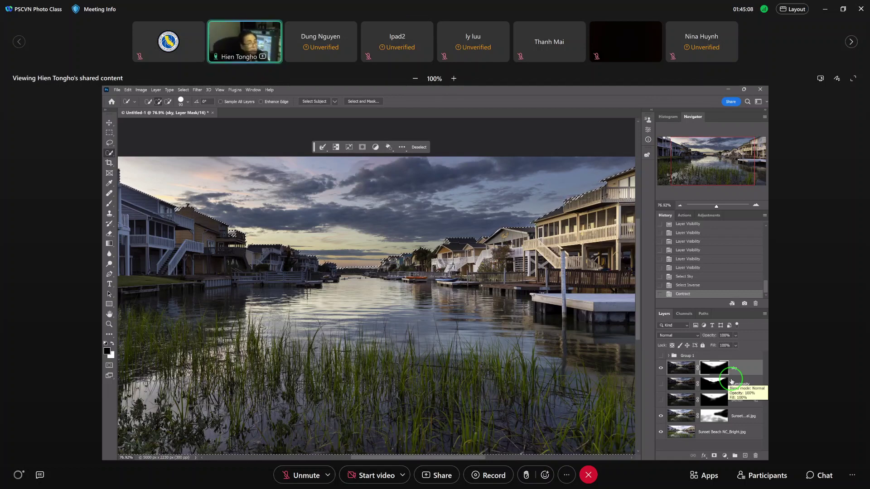
{"action": "key", "text": "alt+BackSpace"}
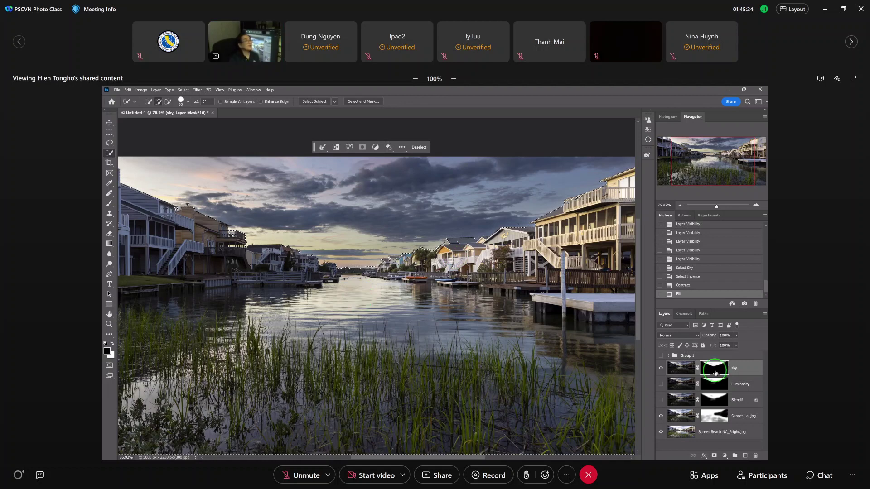
Step: Paint white with a 200 px brush on the sky layer mask over the bright water below the horizon, and deselect
{"action": "left_click", "coordinate": [109, 203]}
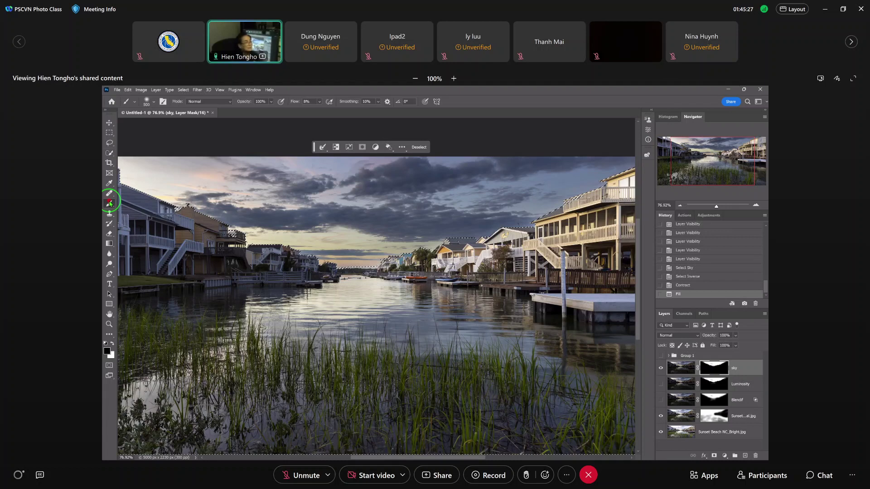
{"action": "left_click", "coordinate": [113, 344]}
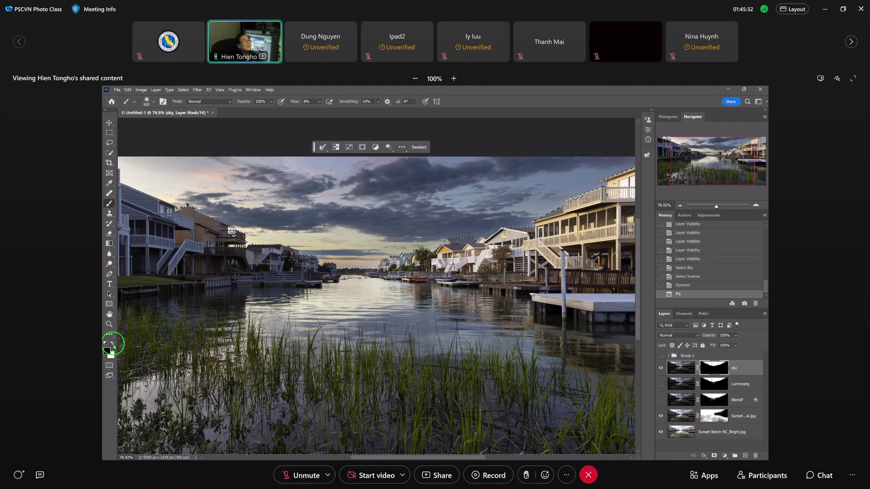
{"action": "left_click", "coordinate": [113, 344]}
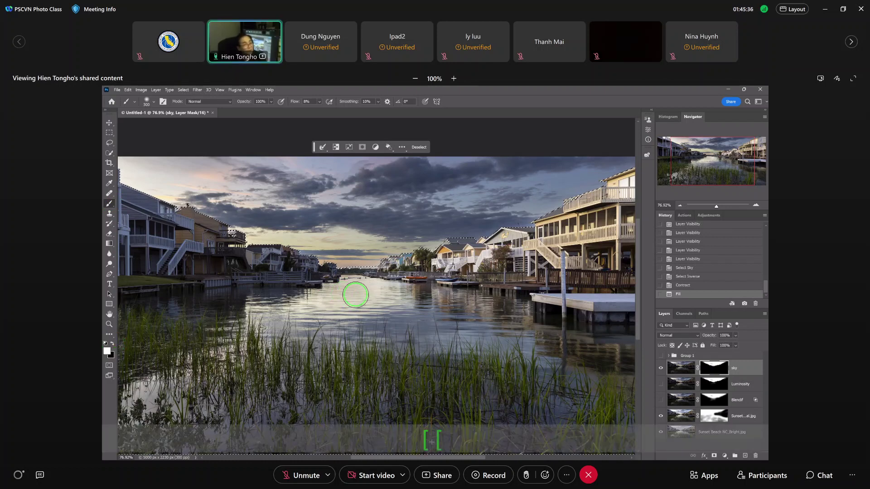
{"action": "key", "text": "bracketleft"}
{"action": "key", "text": "bracketleft"}
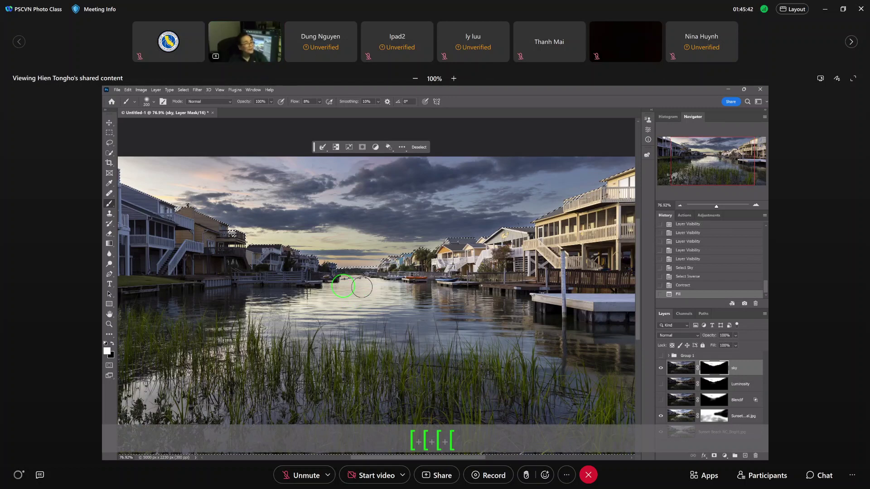
{"action": "left_click", "coordinate": [363, 304]}
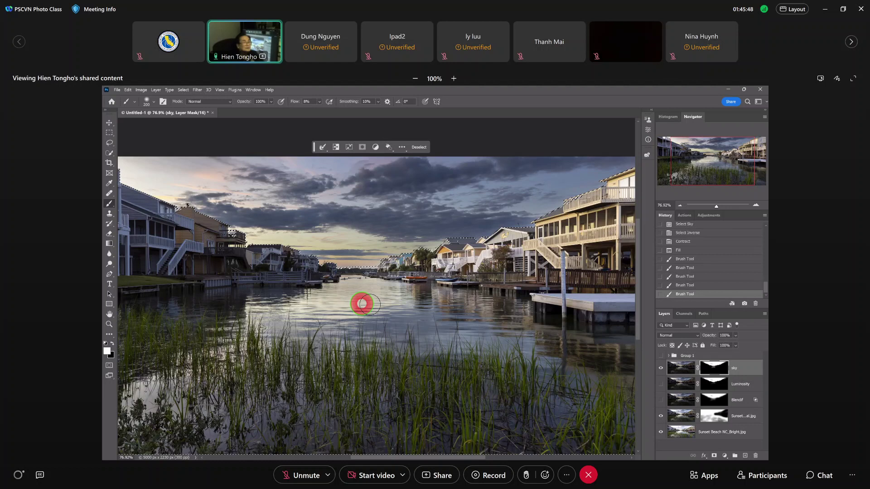
{"action": "left_click", "coordinate": [362, 304]}
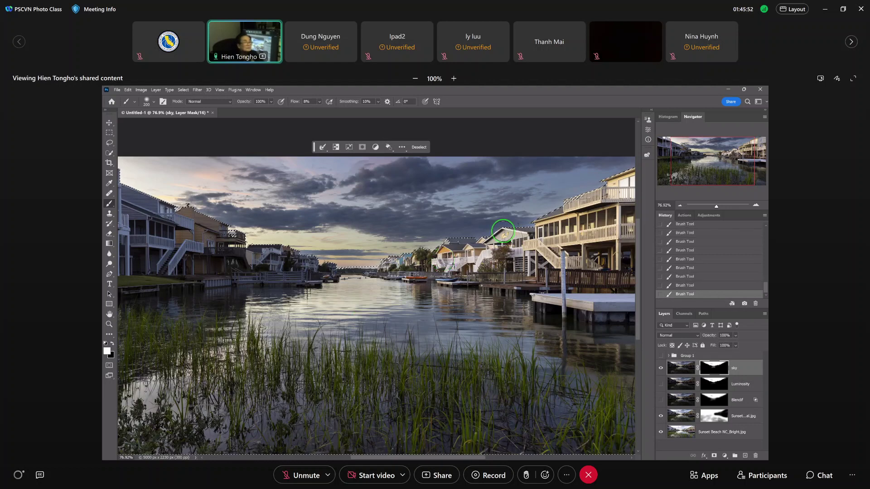
{"action": "left_click", "coordinate": [503, 231]}
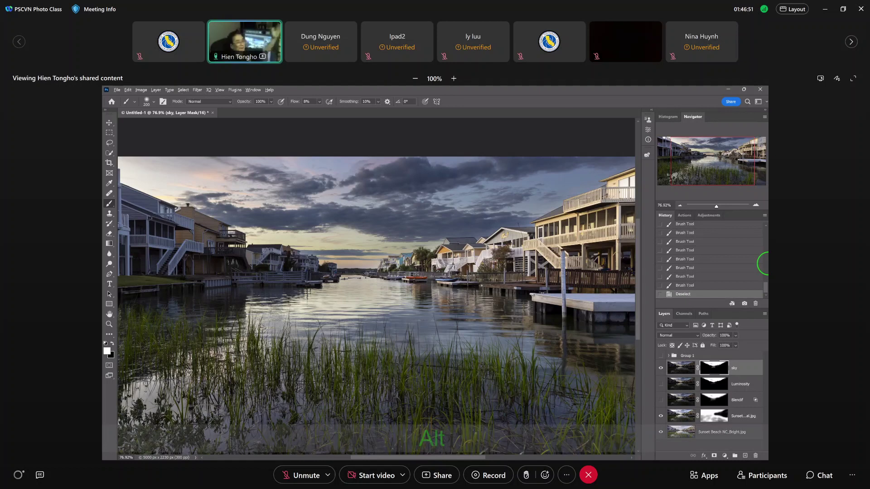
Step: Fill the sky layer's mask with white, and replace it with a copy of the Luminosity layer's mask
{"action": "key", "text": "alt+BackSpace"}
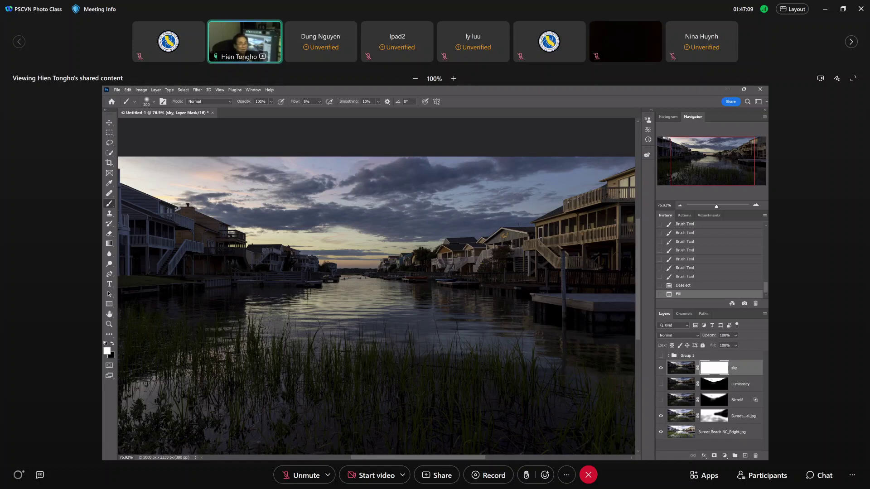
{"action": "left_click", "coordinate": [719, 385]}
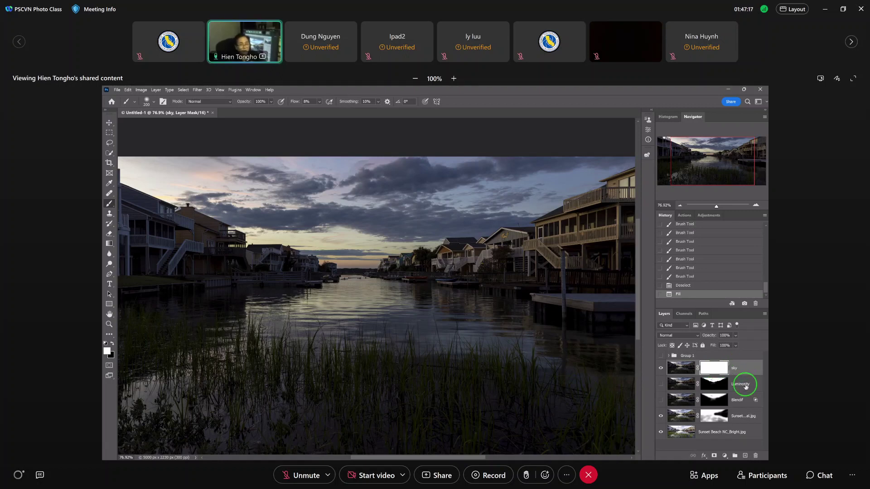
{"action": "key", "text": "alt"}
{"action": "left_click_drag", "start_coordinate": [716, 386], "coordinate": [719, 369]}
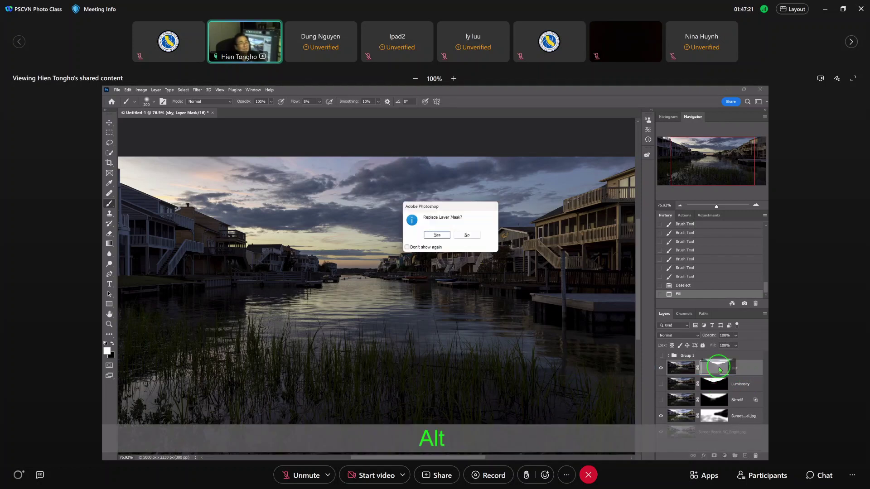
{"action": "left_click", "coordinate": [444, 234]}
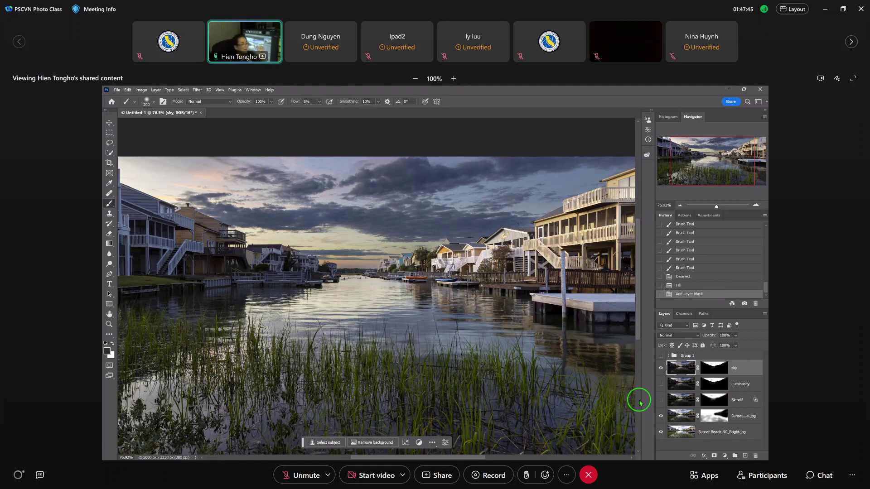
Step: Fill the sky layer's mask with white, swap the foreground colour to black, and fill the mask with black
{"action": "left_click", "coordinate": [719, 370]}
{"action": "key", "text": "alt+BackSpace"}
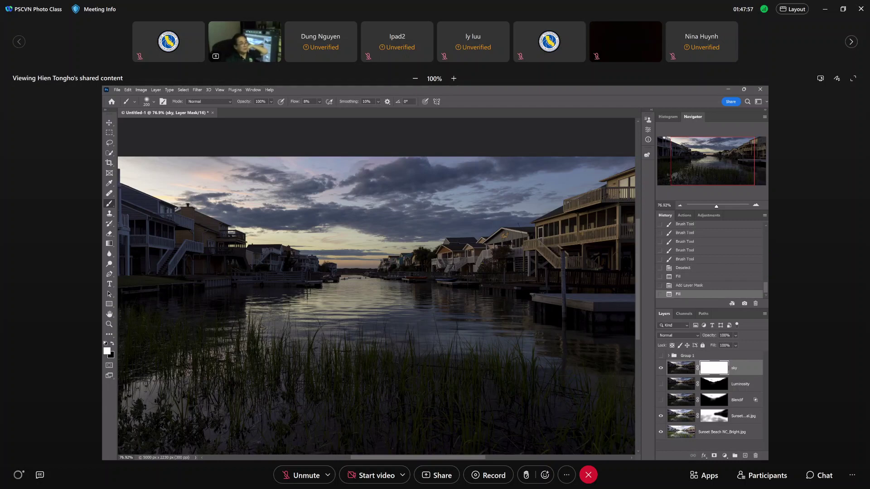
{"action": "left_click", "coordinate": [318, 375]}
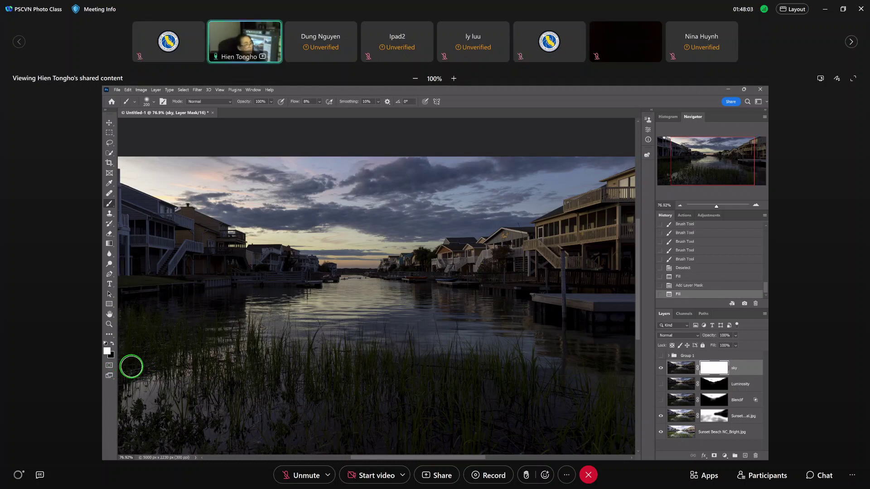
{"action": "key", "text": "x"}
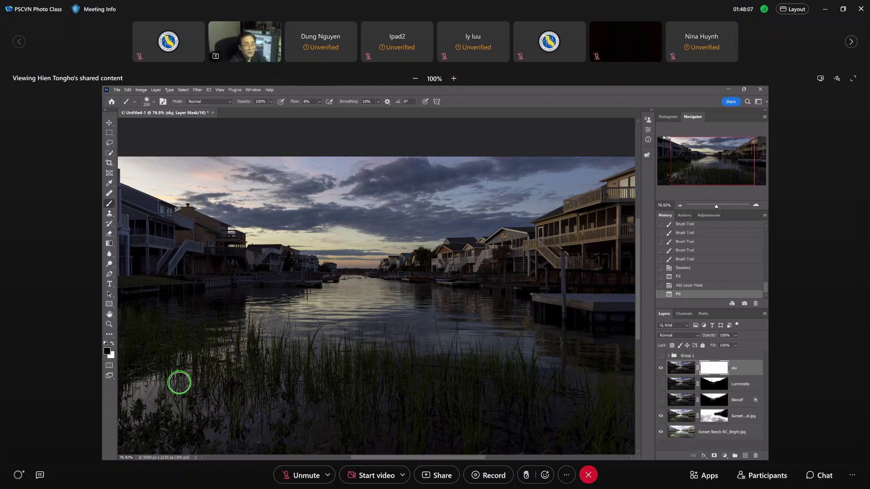
{"action": "key", "text": "alt+BackSpace"}
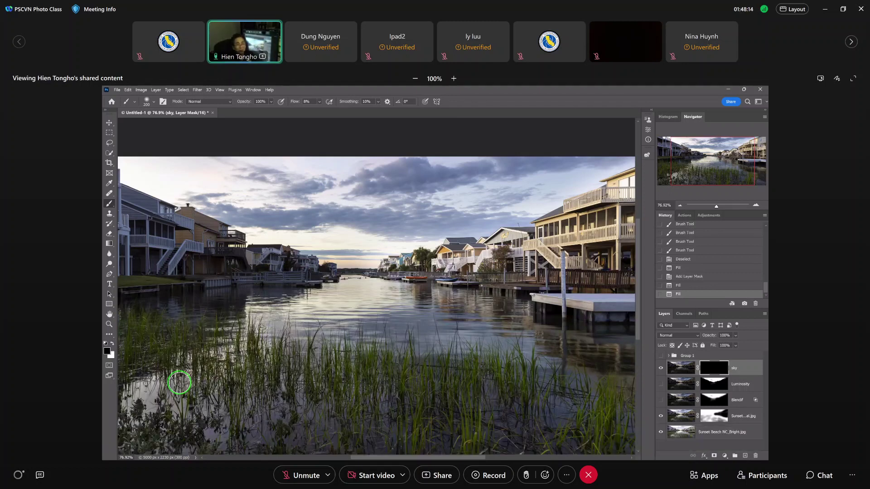
Step: Replace the sky layer's mask with a copy of the Blendif layer's mask, and select the sky layer's mask
{"action": "left_click", "coordinate": [713, 401]}
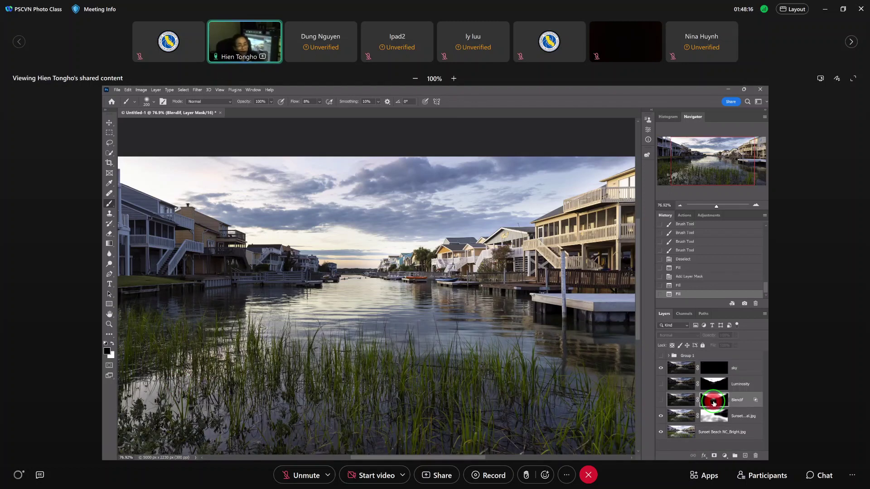
{"action": "left_click_drag", "start_coordinate": [713, 402], "coordinate": [716, 366]}
{"action": "left_click", "coordinate": [438, 234]}
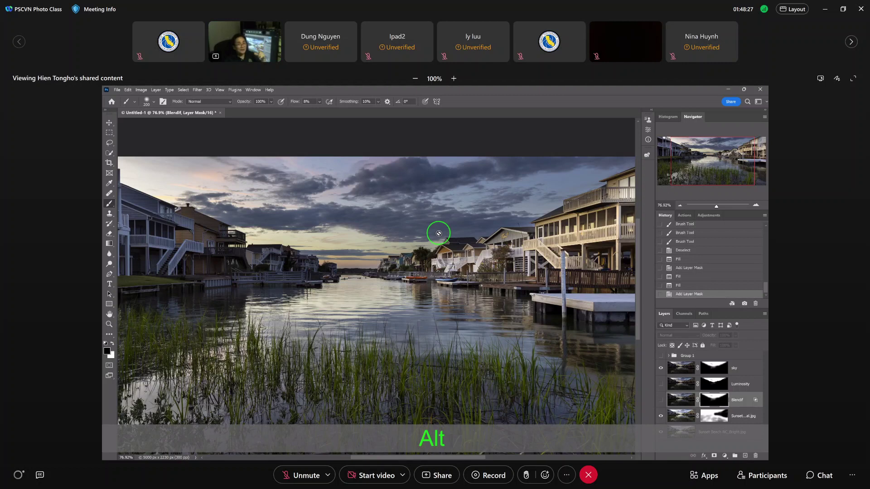
{"action": "left_click", "coordinate": [714, 369]}
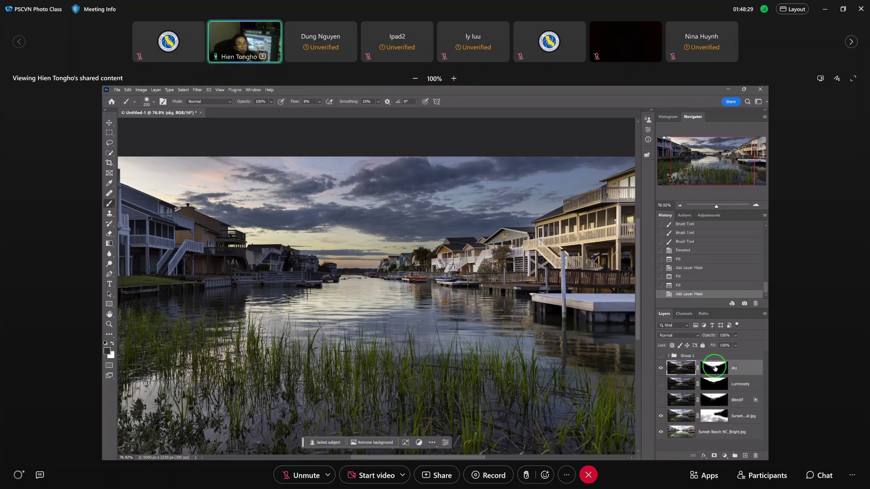
{"action": "left_click", "coordinate": [715, 370]}
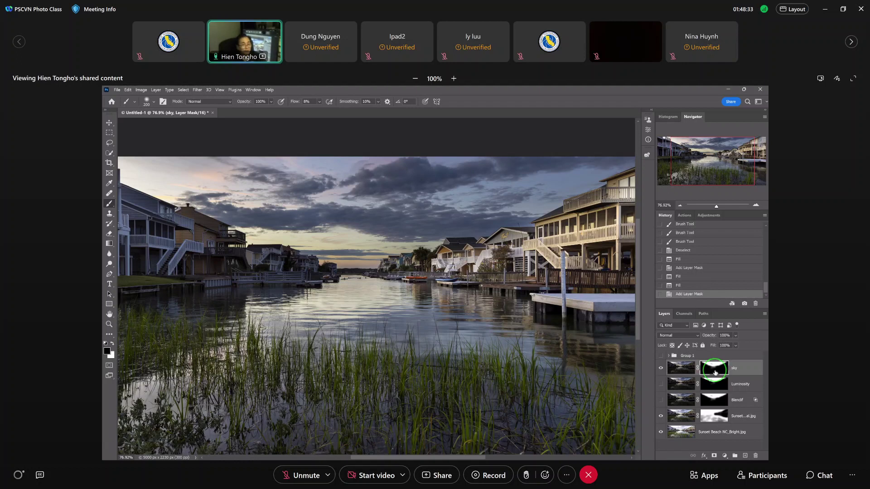
Step: Disable and re-enable the sky layer's mask to compare the image, and inspect the mask on its own
{"action": "key", "text": "shift"}
{"action": "left_click", "coordinate": [714, 371], "text": "shift"}
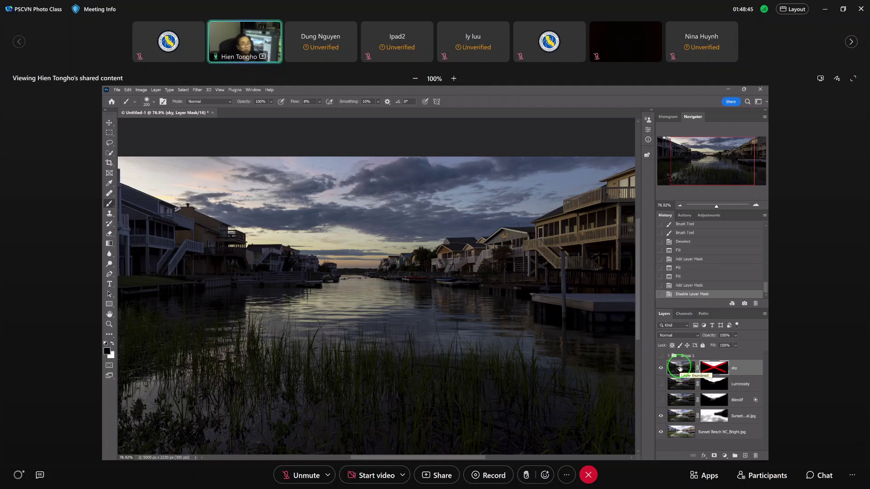
{"action": "key", "text": "shift"}
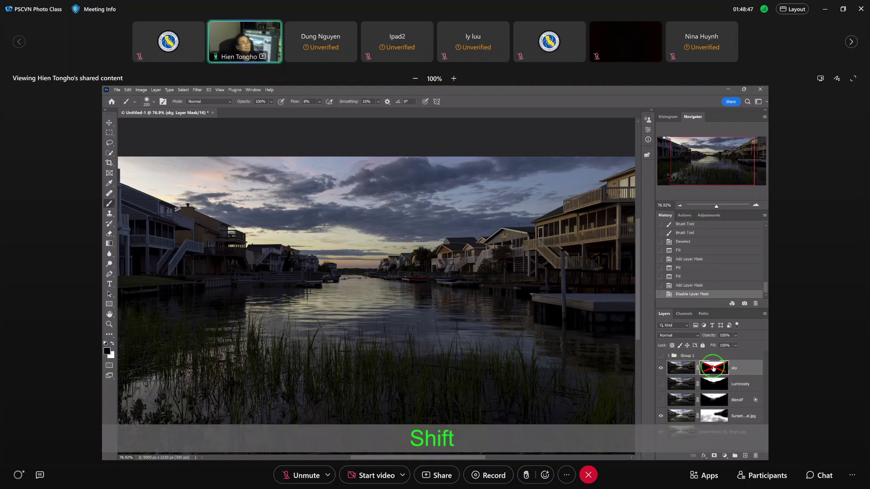
{"action": "left_click", "coordinate": [713, 368], "text": "shift"}
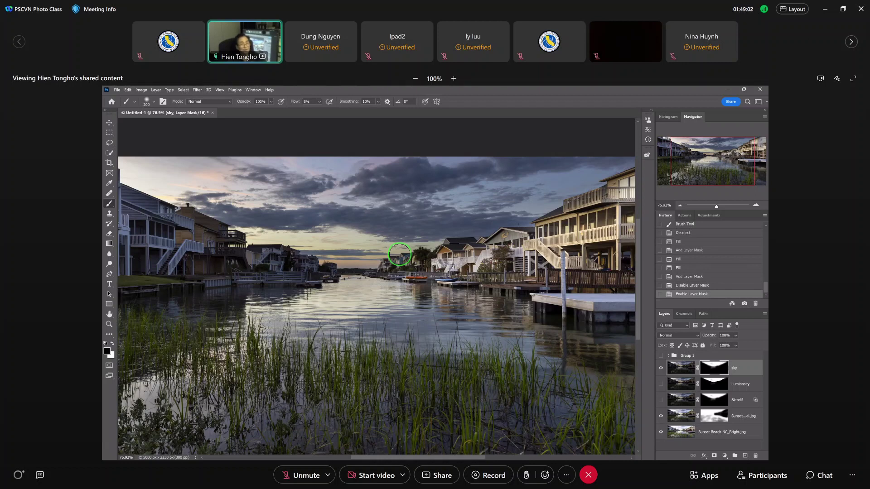
{"action": "left_click", "coordinate": [711, 368], "text": "alt"}
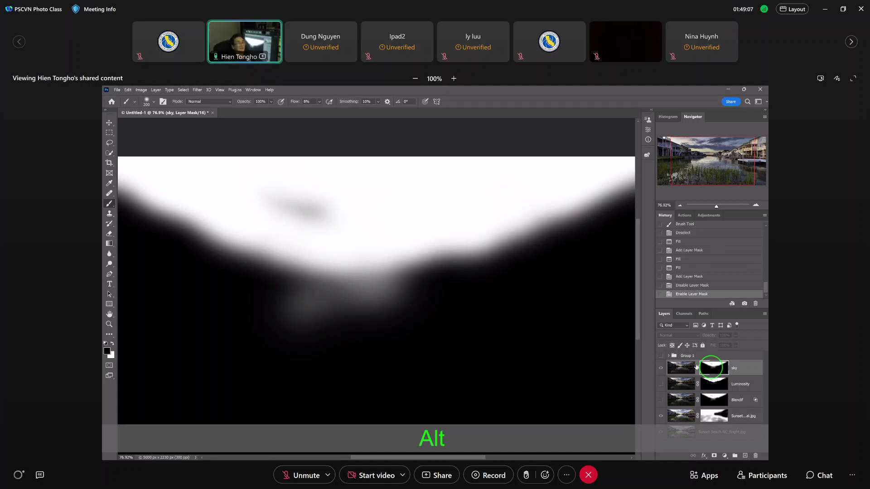
{"action": "scroll", "coordinate": [432, 297], "scroll_direction": "down", "scroll_amount": 3}
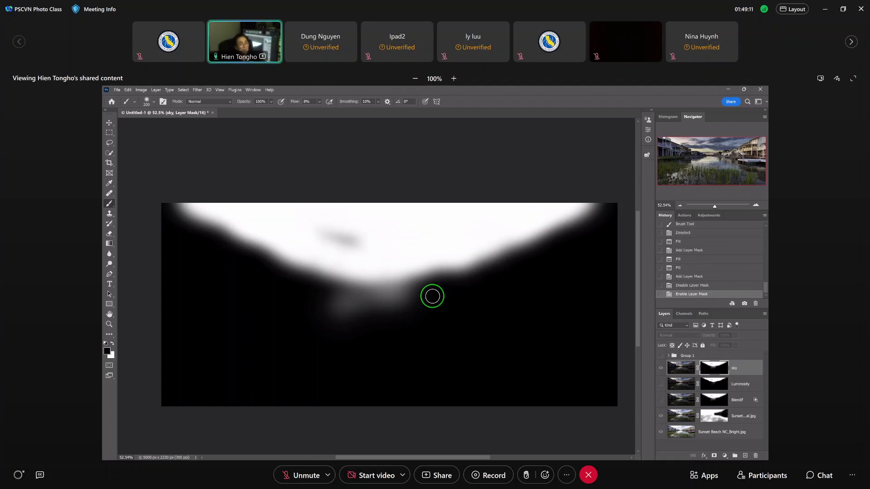
{"action": "left_click", "coordinate": [704, 367], "text": "alt"}
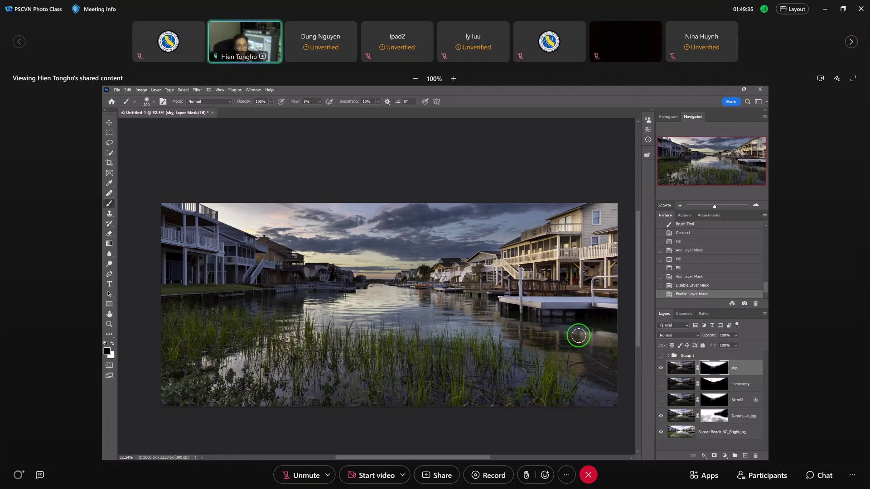
Step: Replace the sky layer's mask with a copy of the Luminosity layer's mask
{"action": "mouse_move", "coordinate": [613, 455]}
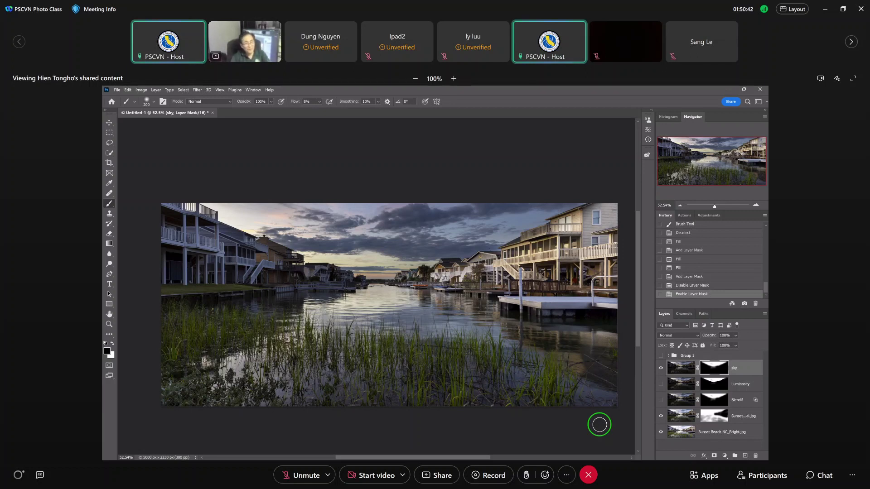
{"action": "key", "text": "alt"}
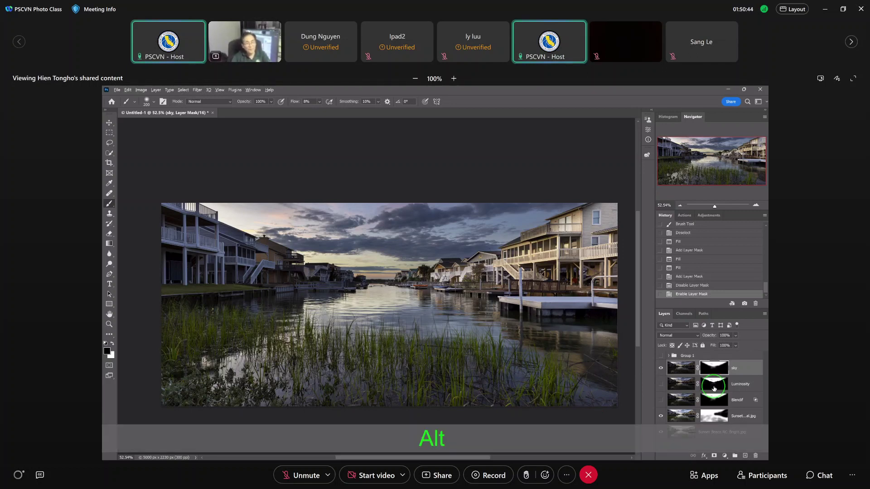
{"action": "left_click_drag", "start_coordinate": [714, 389], "coordinate": [716, 371]}
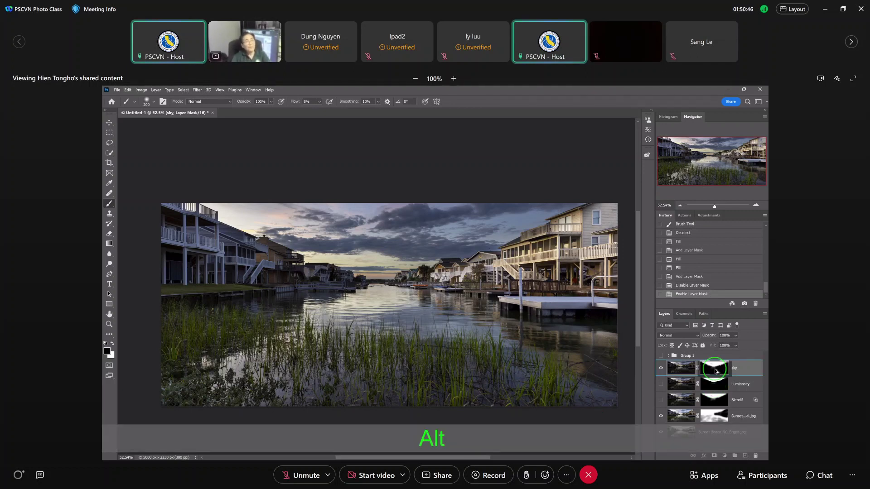
{"action": "left_click", "coordinate": [436, 234]}
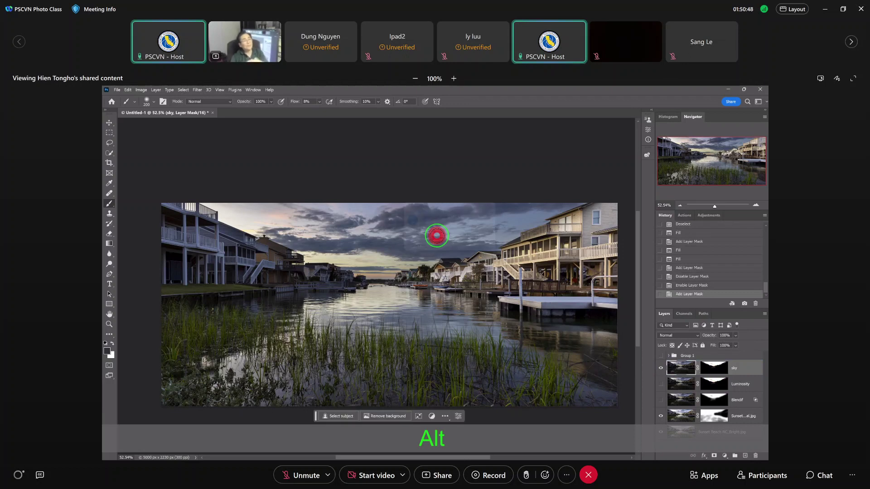
{"action": "left_click", "coordinate": [578, 441]}
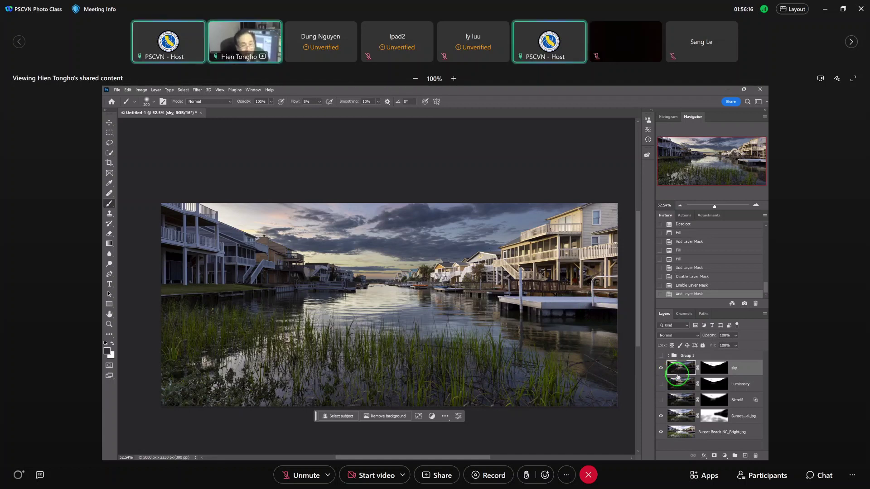
Step: Display the sky layer's mask on its own and enlarge the brush to 700 px
{"action": "left_click", "coordinate": [714, 368], "text": "alt"}
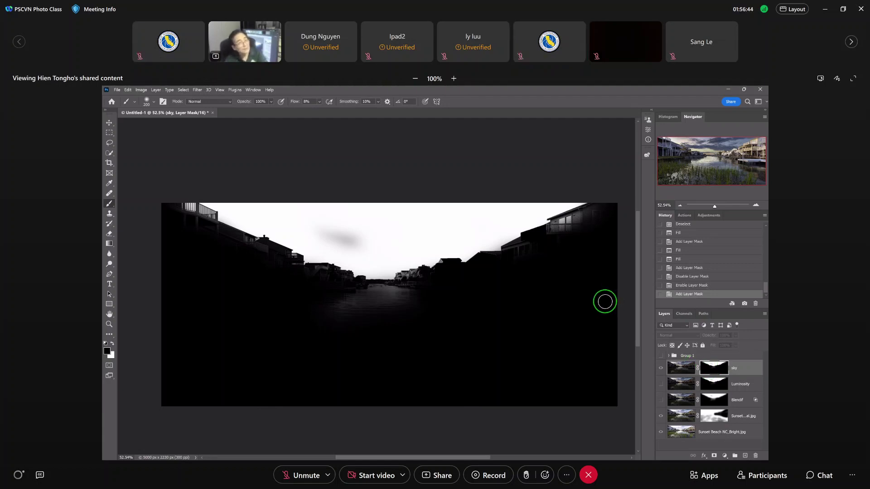
{"action": "key", "text": "bracketright"}
{"action": "key", "text": "bracketright"}
{"action": "key", "text": "bracketright"}
{"action": "key", "text": "bracketright"}
{"action": "key", "text": "bracketright"}
{"action": "key", "text": "bracketright"}
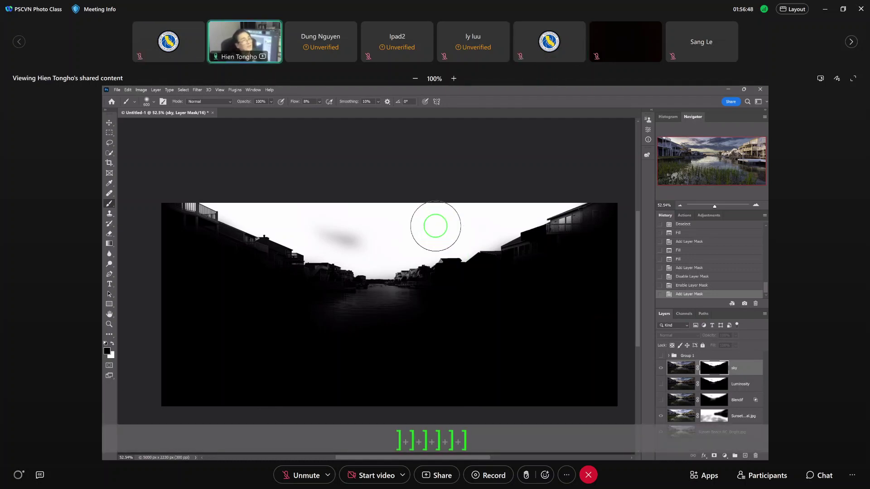
{"action": "key", "text": "bracketright"}
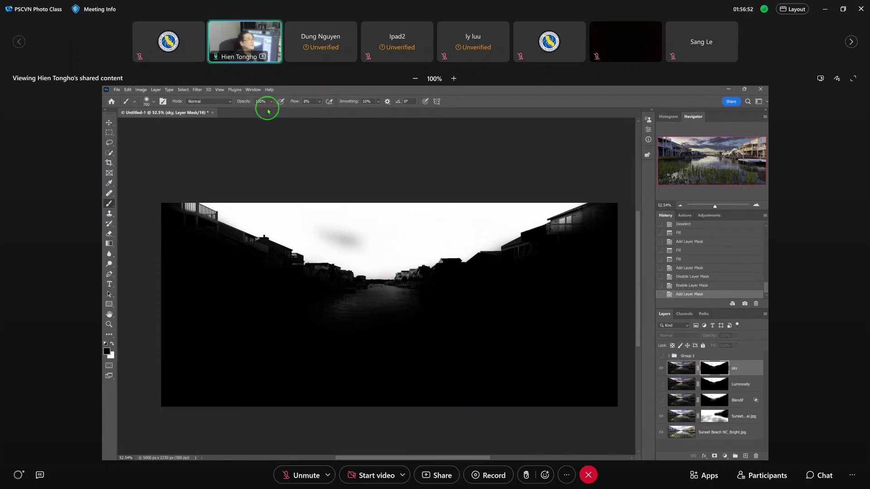
Step: Set the brush flow to 7% and paint black across the white sky area of the sky layer's mask
{"action": "left_click", "coordinate": [306, 101]}
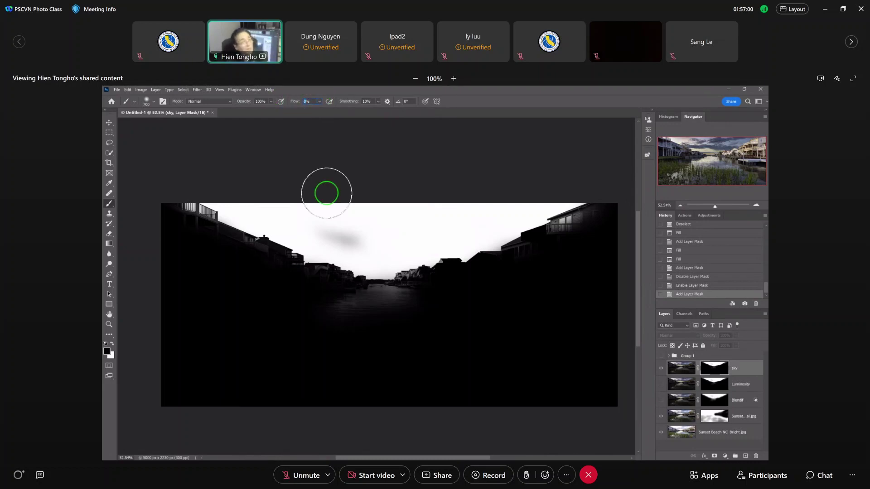
{"action": "key", "text": "Home"}
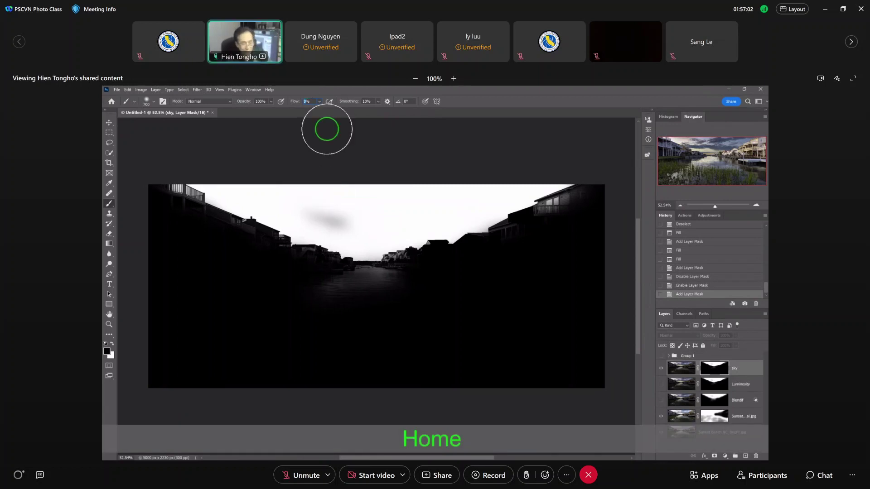
{"action": "key", "text": "Num_Lock"}
{"action": "type", "text": "7"}
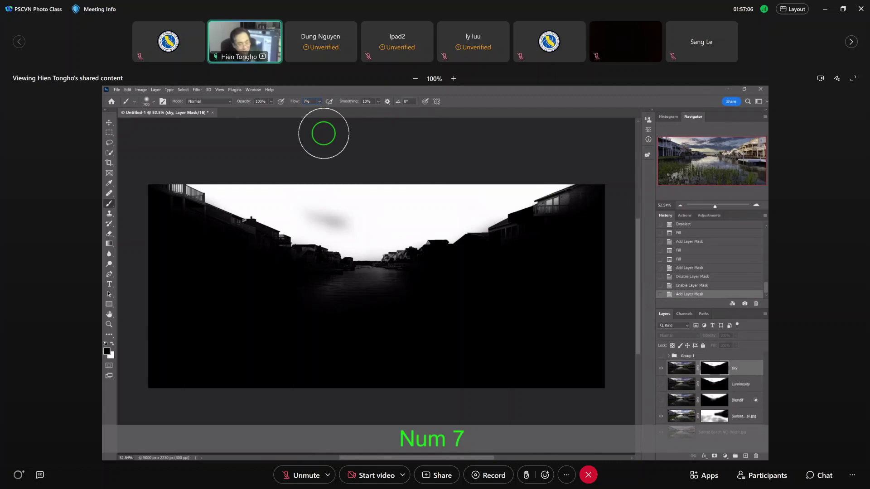
{"action": "key", "text": "Return"}
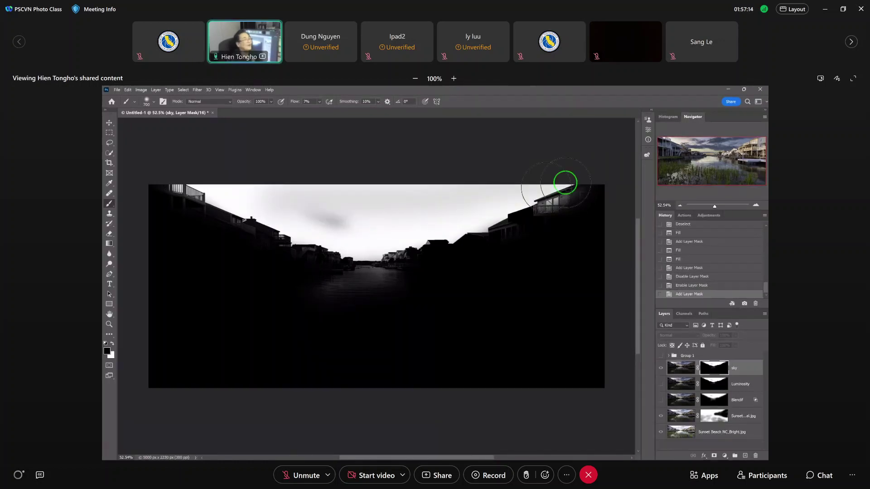
{"action": "mouse_move", "coordinate": [564, 183]}
{"action": "left_mouse_down"}
{"action": "mouse_move", "coordinate": [191, 175]}
{"action": "mouse_move", "coordinate": [223, 199]}
{"action": "left_mouse_up"}
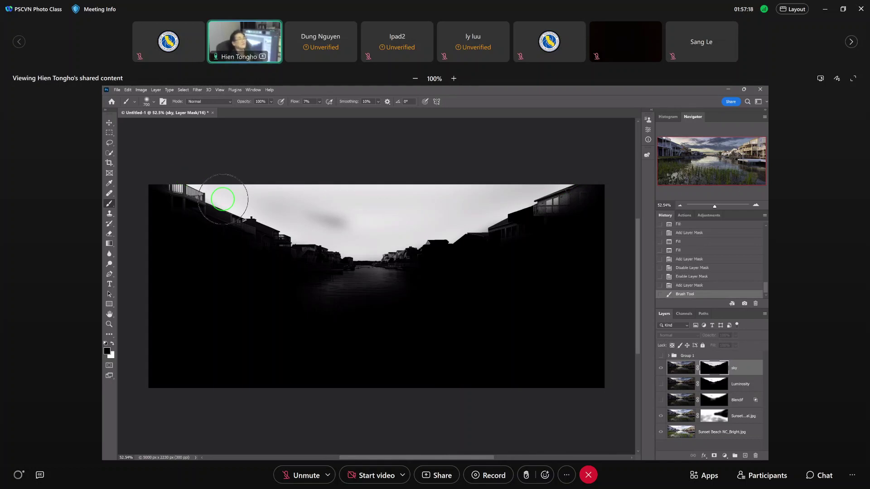
{"action": "left_click", "coordinate": [223, 199]}
{"action": "left_click", "coordinate": [222, 199]}
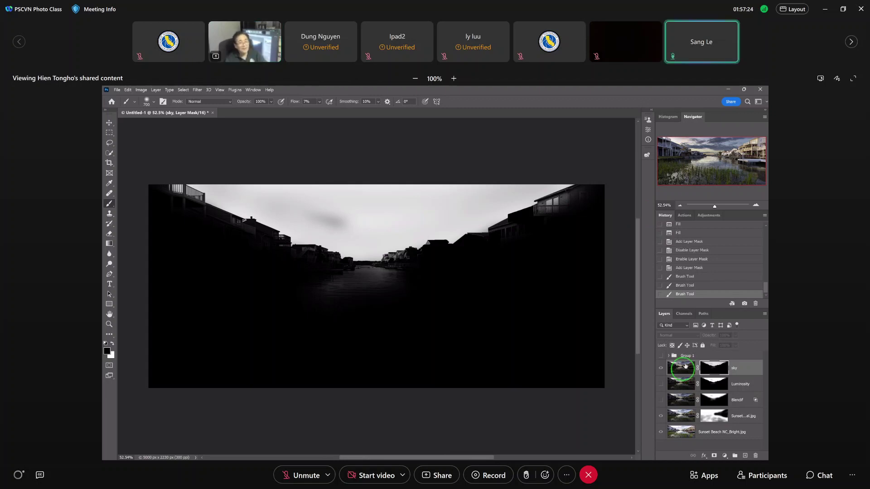
Step: Return from the mask view to the image and brush black across the sky between the rooflines on the sky layer's mask
{"action": "key", "text": "alt"}
{"action": "left_click", "coordinate": [714, 367], "text": "alt"}
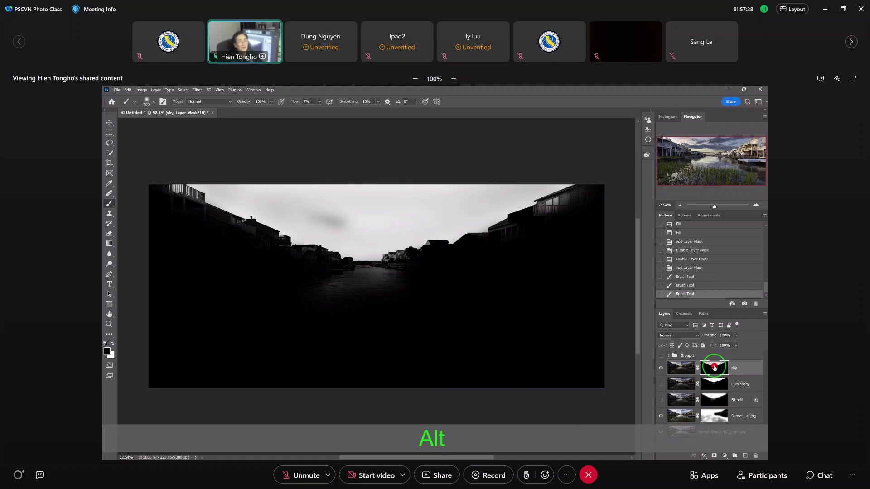
{"action": "left_click", "coordinate": [714, 368], "text": "alt"}
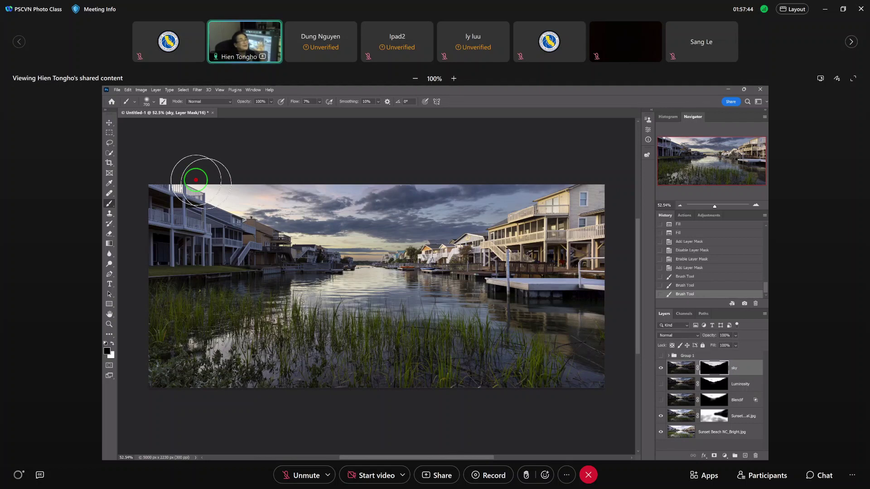
{"action": "left_click_drag", "start_coordinate": [196, 180], "coordinate": [576, 197]}
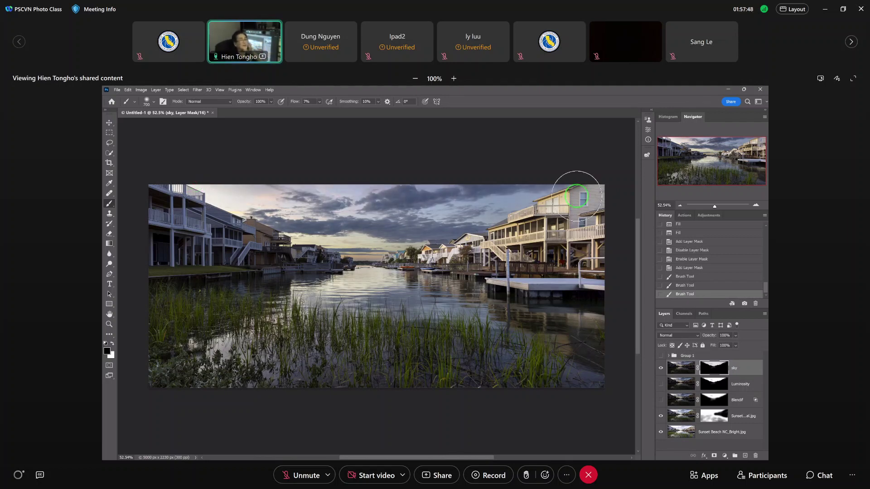
Step: Brush black along the rooflines of the houses on the right bank on the sky layer's mask
{"action": "left_click_drag", "start_coordinate": [576, 196], "coordinate": [456, 252]}
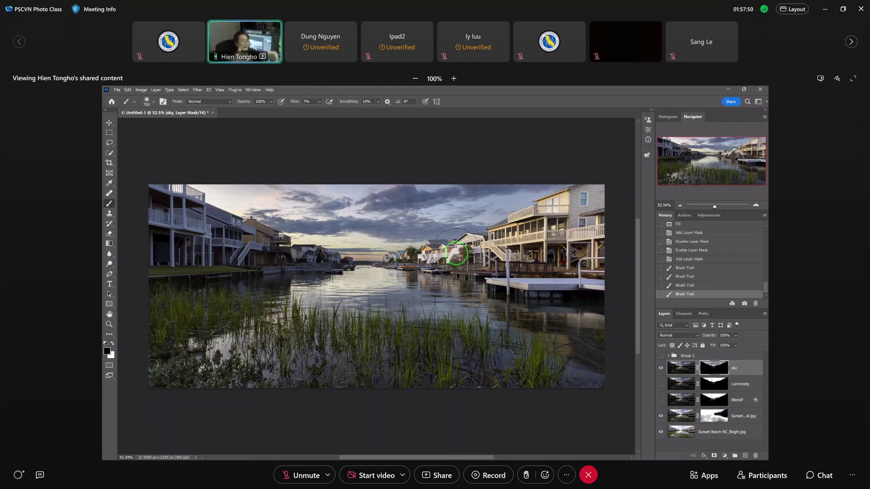
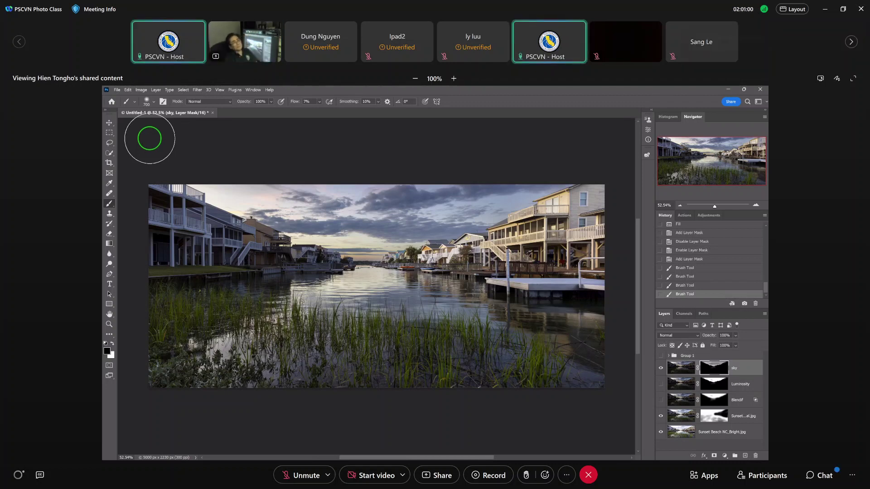
Step: Start Merge to HDR Pro and load Sunset Beach NC_Bright.jpg, Sunset Beach NC_Dark.jpg and Sunset Beach NC_Normal.jpg as source files
{"action": "left_click", "coordinate": [116, 90]}
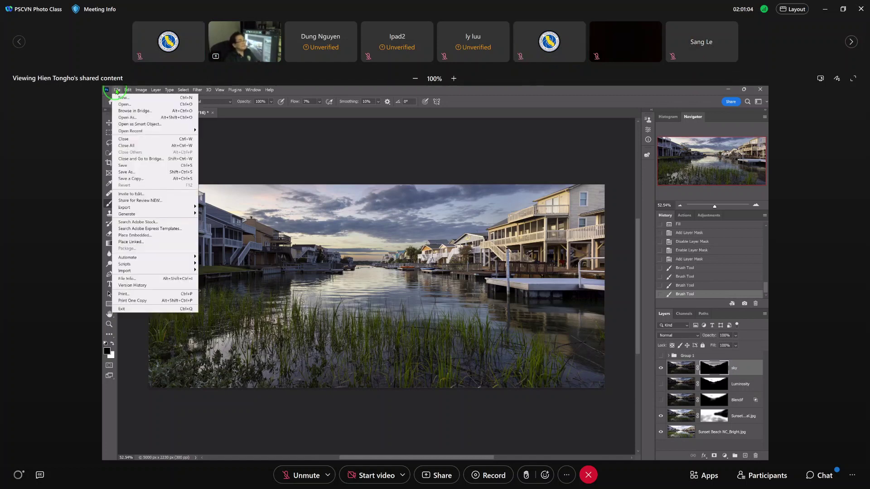
{"action": "left_click", "coordinate": [131, 264]}
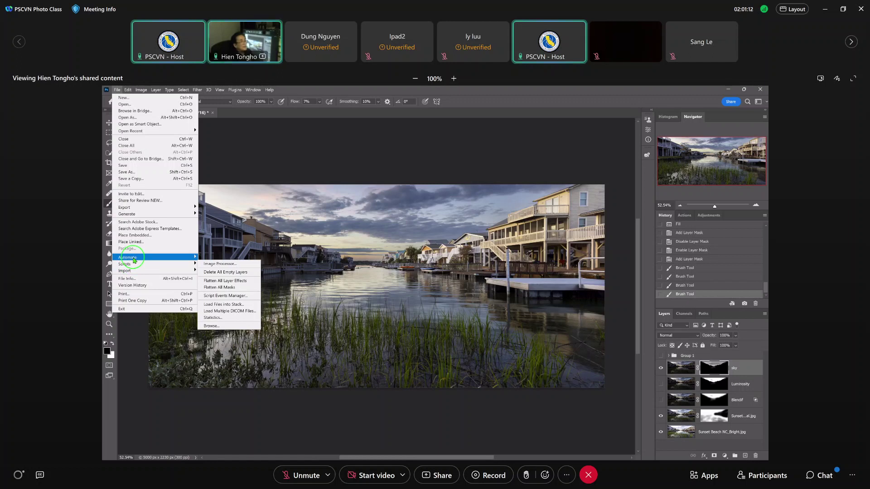
{"action": "mouse_move", "coordinate": [134, 260]}
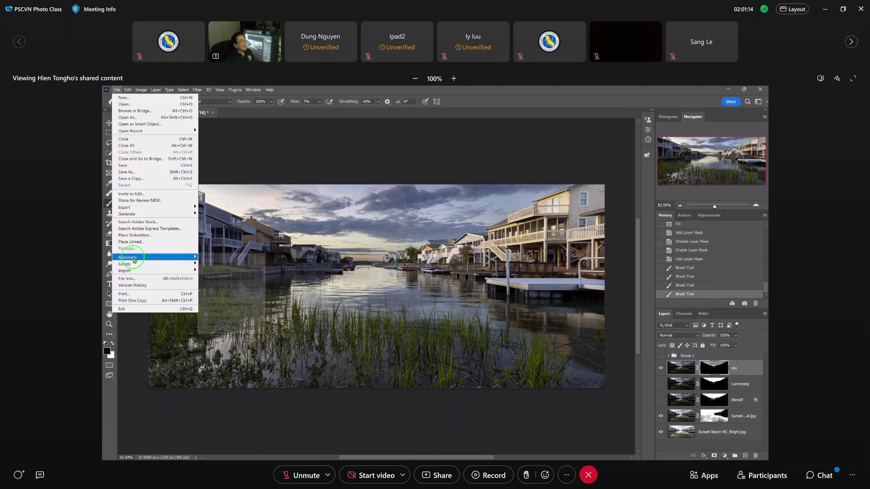
{"action": "left_click", "coordinate": [225, 323]}
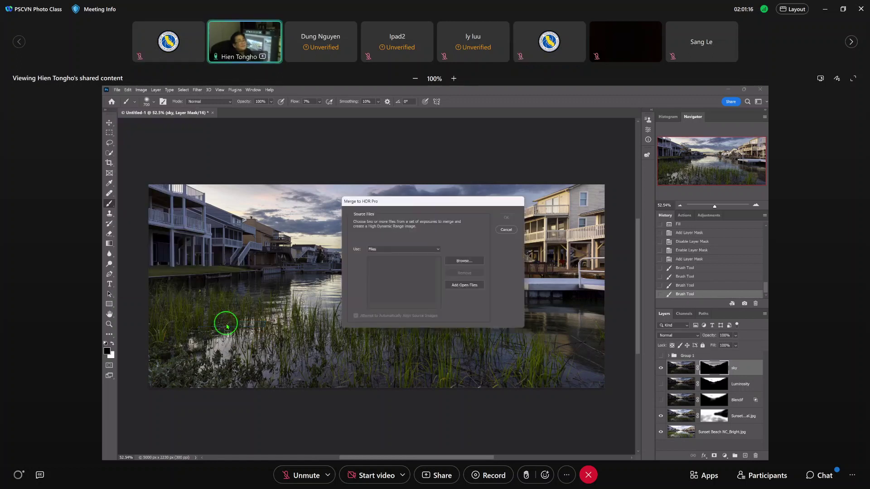
{"action": "left_click", "coordinate": [467, 261]}
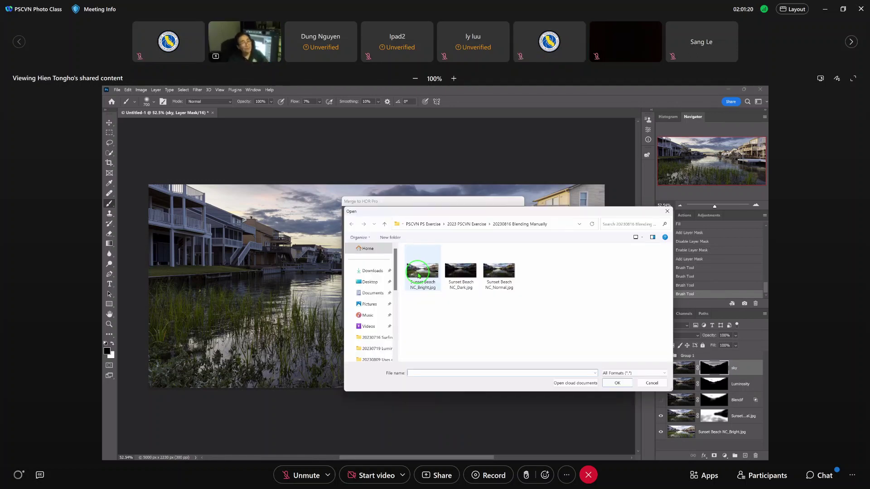
{"action": "left_click", "coordinate": [428, 274]}
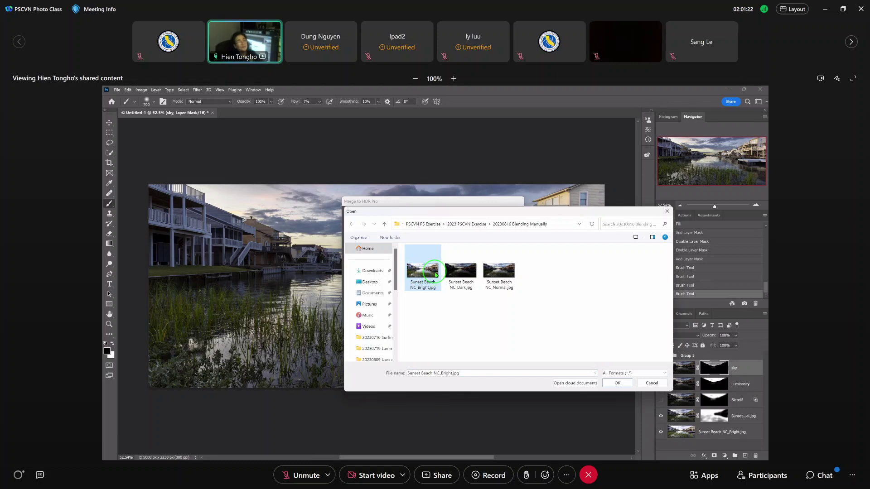
{"action": "left_click", "coordinate": [499, 271], "text": "shift"}
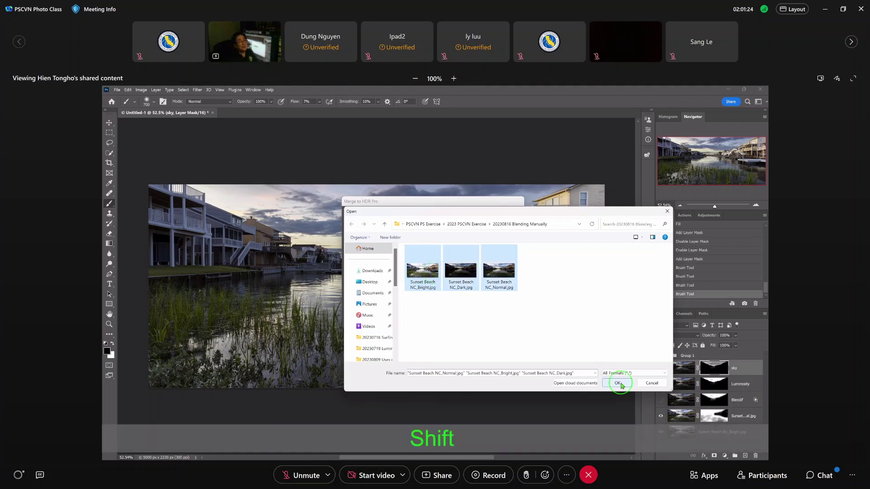
{"action": "left_click", "coordinate": [619, 384]}
Step: Generate the Merge to HDR Pro preview with automatic source image alignment and magnify it
{"action": "left_click", "coordinate": [352, 315]}
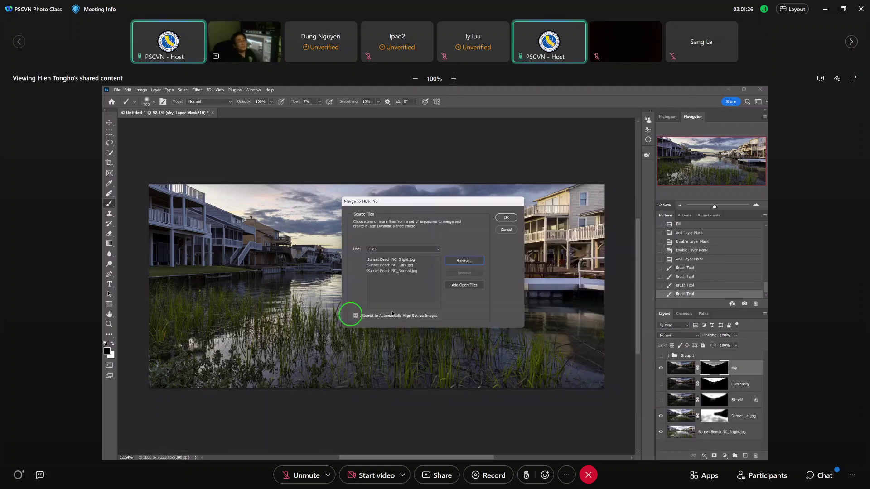
{"action": "left_click", "coordinate": [502, 217]}
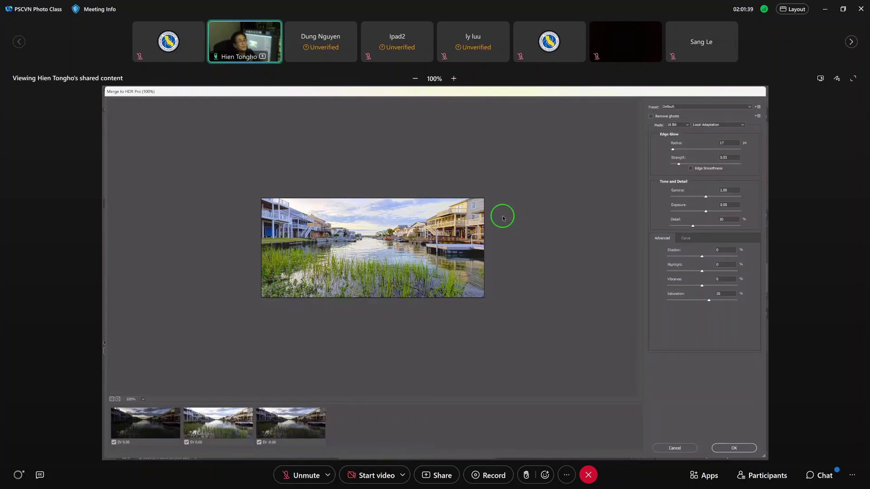
{"action": "key", "text": "ctrl+plus"}
{"action": "key", "text": "ctrl+plus"}
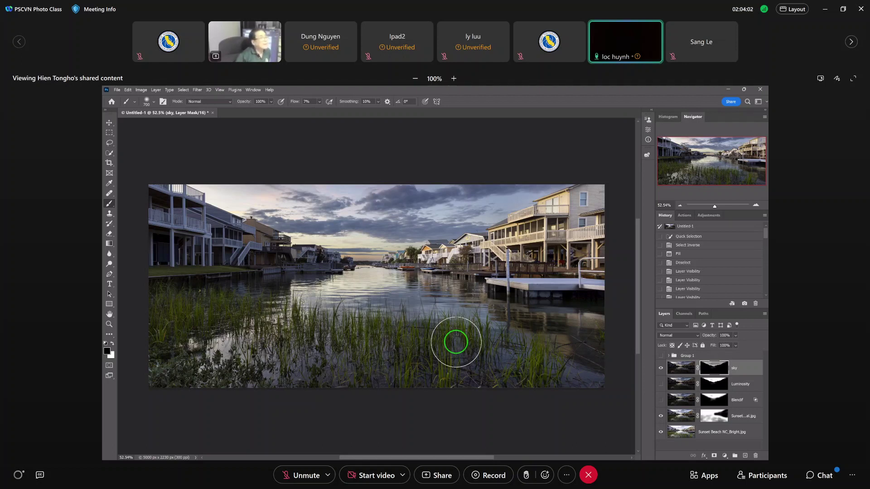
Step: Open Sunset Beach NC_Bright.jpg, Sunset Beach NC_Dark.jpg and Sunset Beach NC_Normal.jpg together in Camera Raw
{"action": "left_click", "coordinate": [117, 90]}
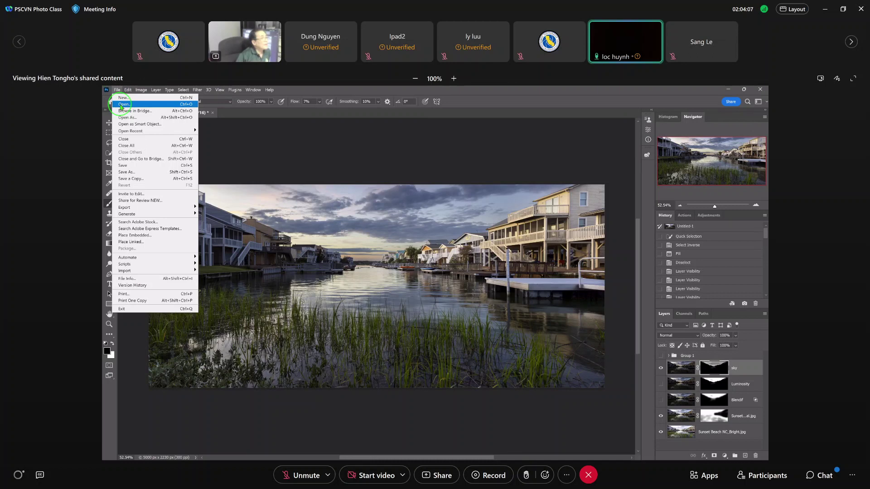
{"action": "left_click", "coordinate": [120, 105]}
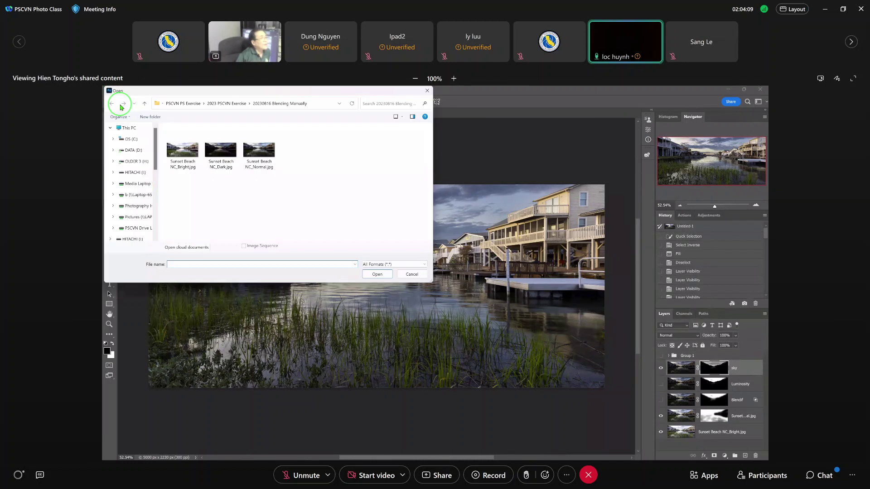
{"action": "left_click", "coordinate": [175, 147]}
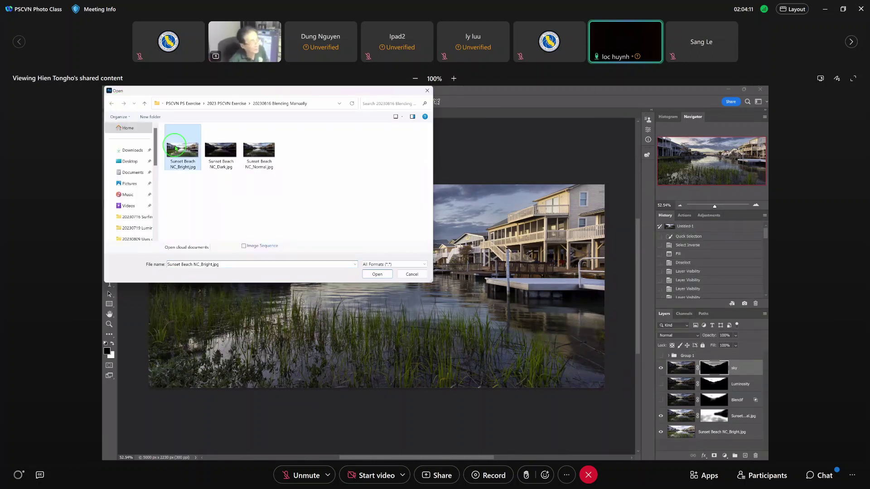
{"action": "left_click", "coordinate": [259, 154], "text": "shift"}
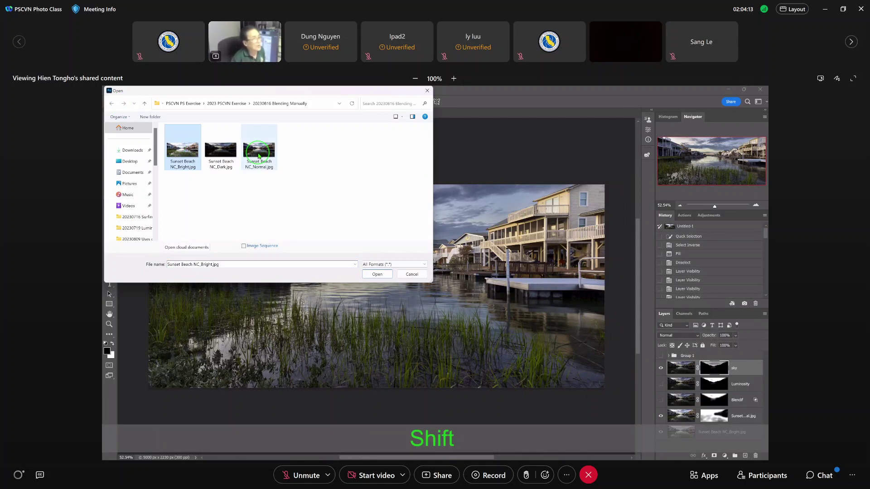
{"action": "left_click", "coordinate": [376, 274]}
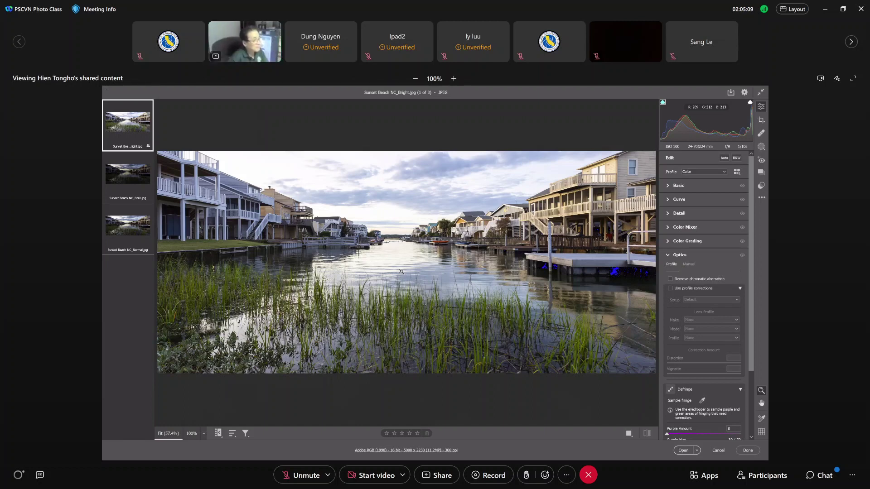
Step: Select all three Sunset Beach exposures in Camera Raw and run Merge to HDR on them
{"action": "left_click", "coordinate": [398, 273]}
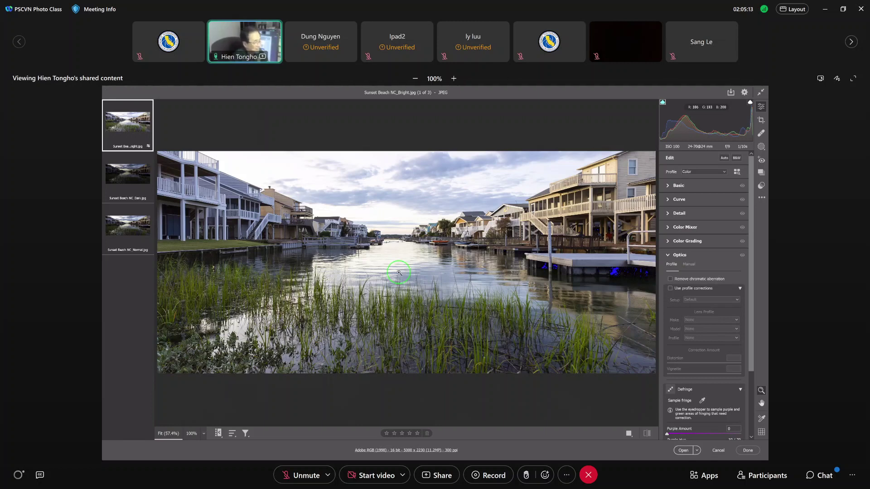
{"action": "left_click", "coordinate": [130, 228]}
{"action": "key", "text": "shift"}
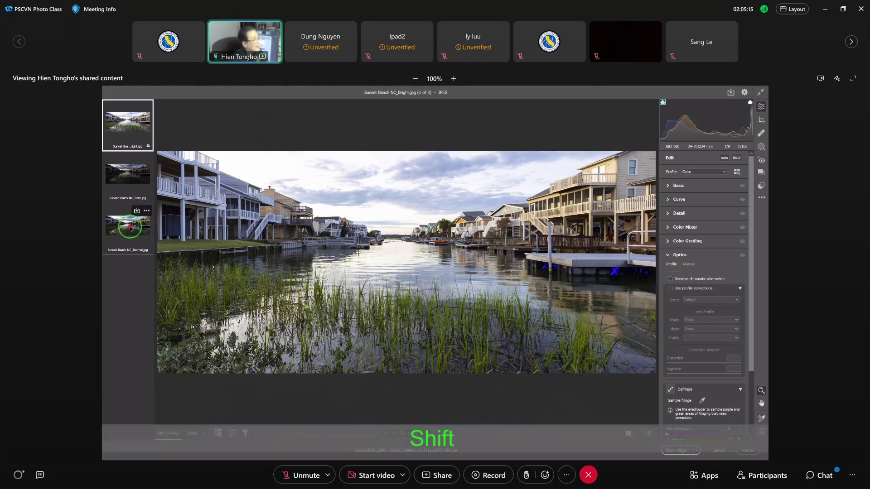
{"action": "left_click", "coordinate": [146, 107]}
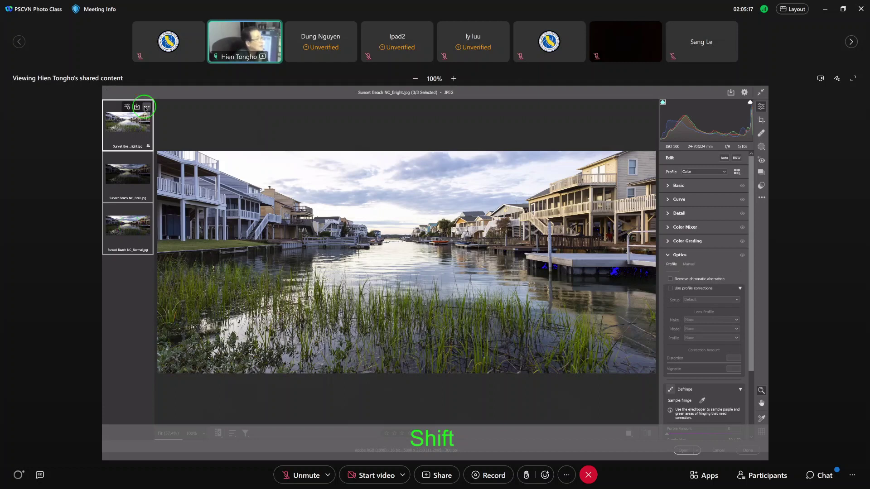
{"action": "left_click", "coordinate": [175, 198]}
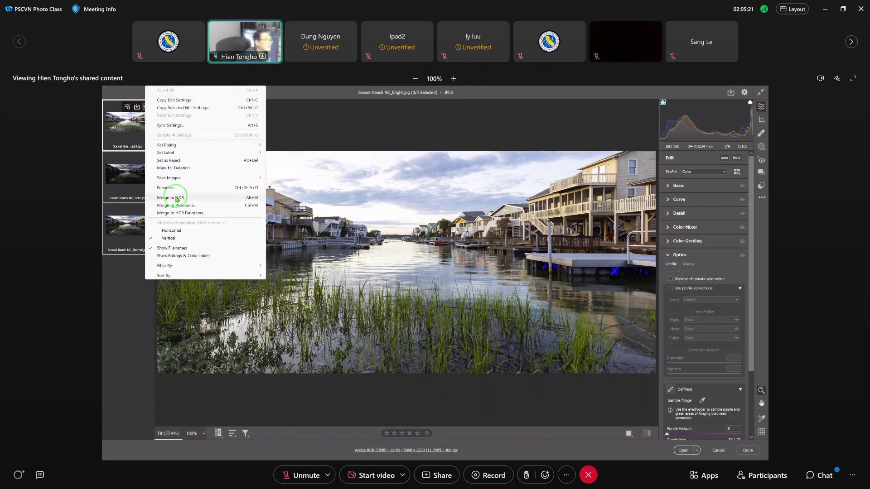
{"action": "left_click", "coordinate": [175, 197]}
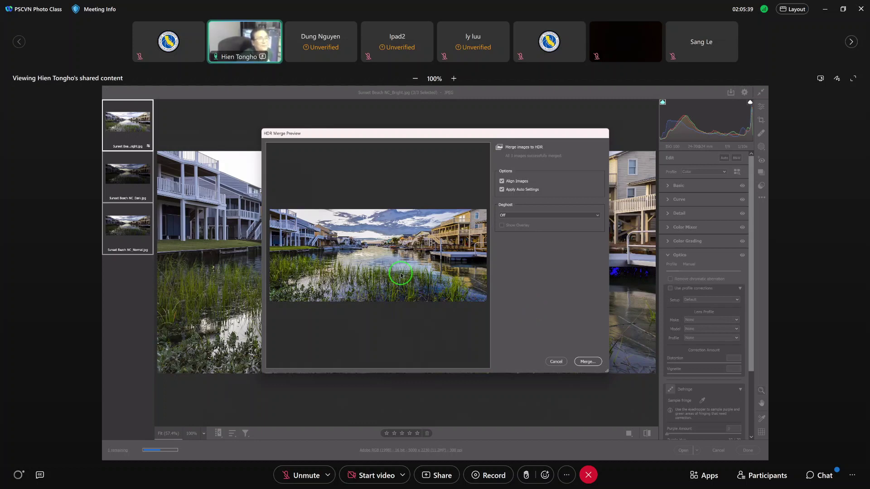
Step: Preview the HDR merge with Deghost at Low, Medium and High
{"action": "left_click", "coordinate": [531, 216]}
{"action": "left_click", "coordinate": [530, 227]}
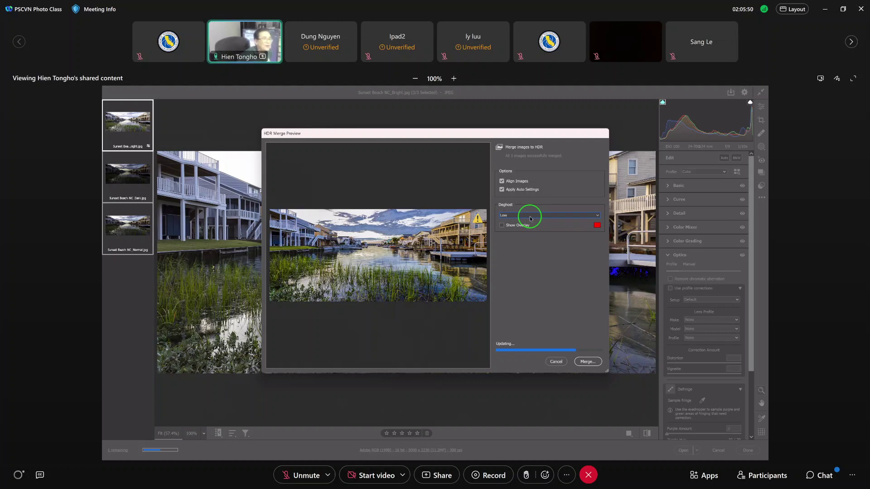
{"action": "left_click", "coordinate": [528, 215]}
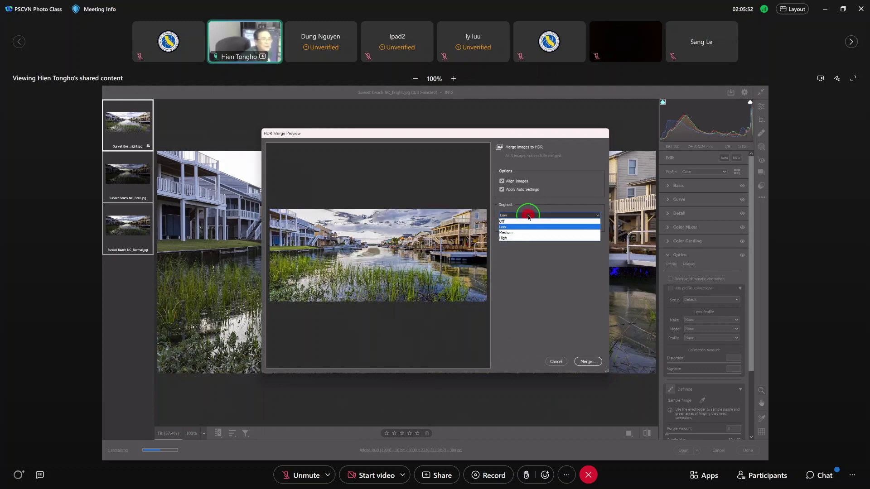
{"action": "left_click", "coordinate": [528, 232]}
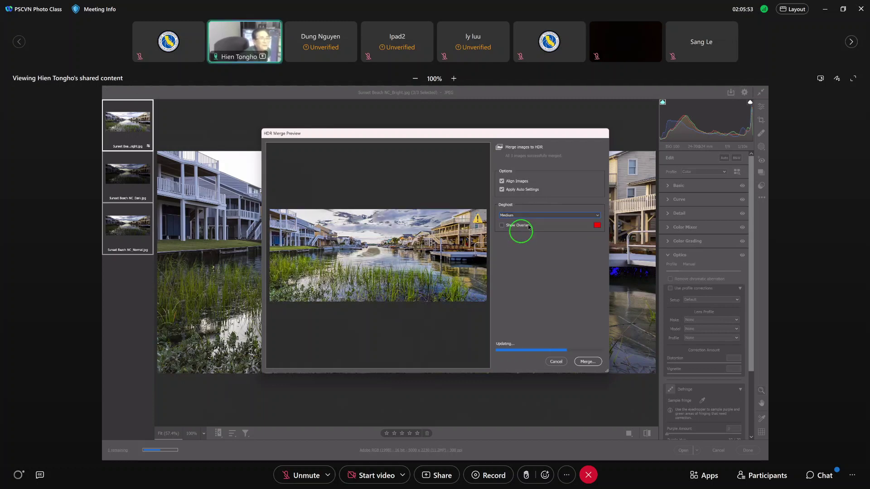
{"action": "left_click", "coordinate": [524, 216]}
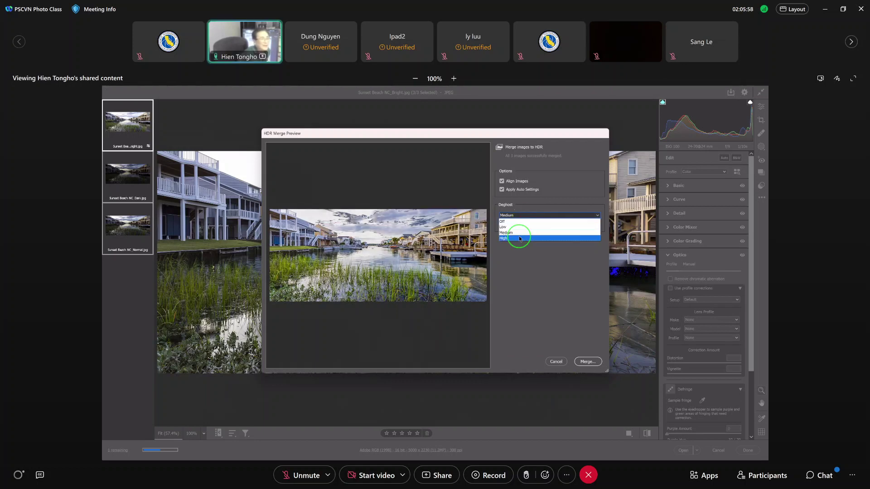
{"action": "left_click", "coordinate": [519, 237]}
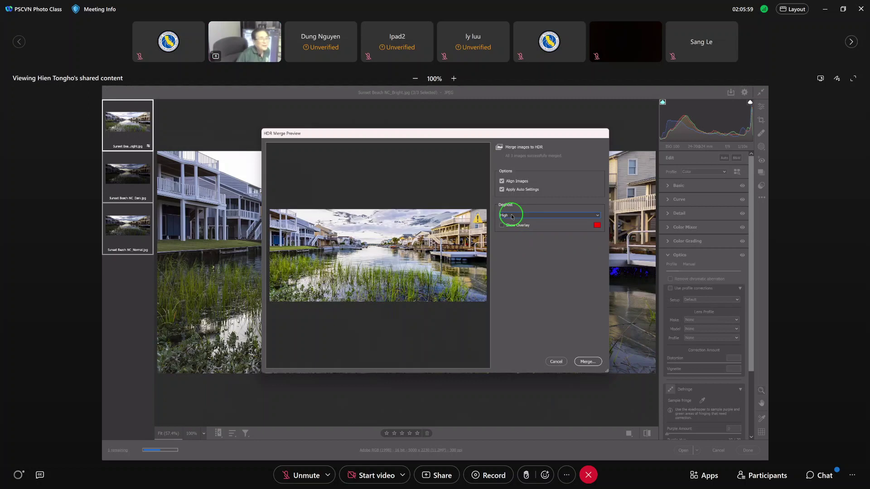
Step: Set Deghost to Off, merge the exposures and save the result as Sunset Beach NC_Bright-HDR.dng
{"action": "left_click", "coordinate": [508, 215]}
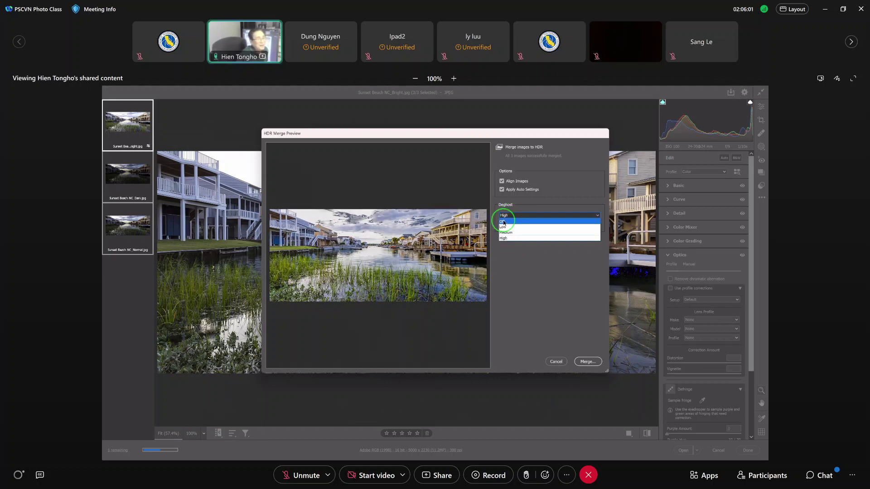
{"action": "left_click", "coordinate": [503, 222]}
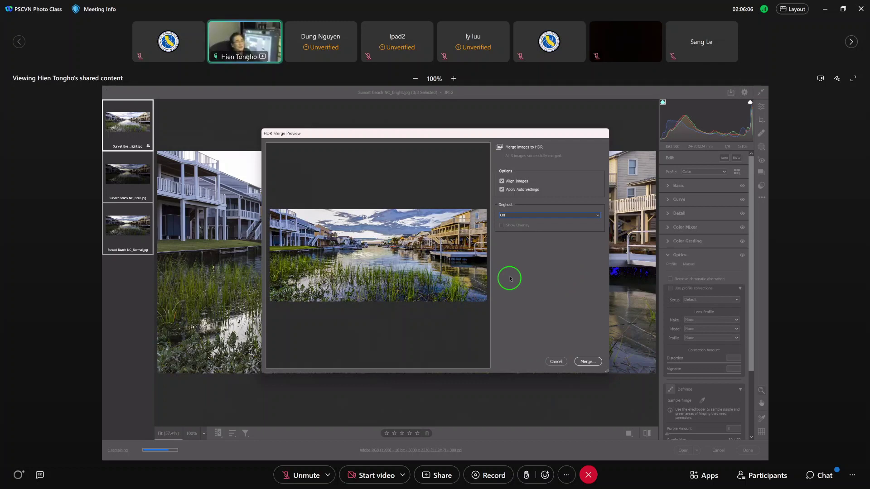
{"action": "left_click", "coordinate": [586, 361]}
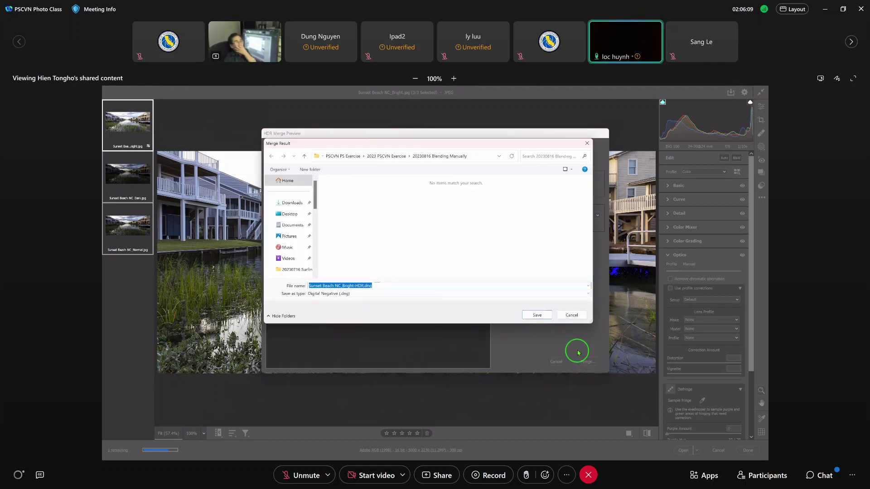
{"action": "left_click", "coordinate": [538, 316]}
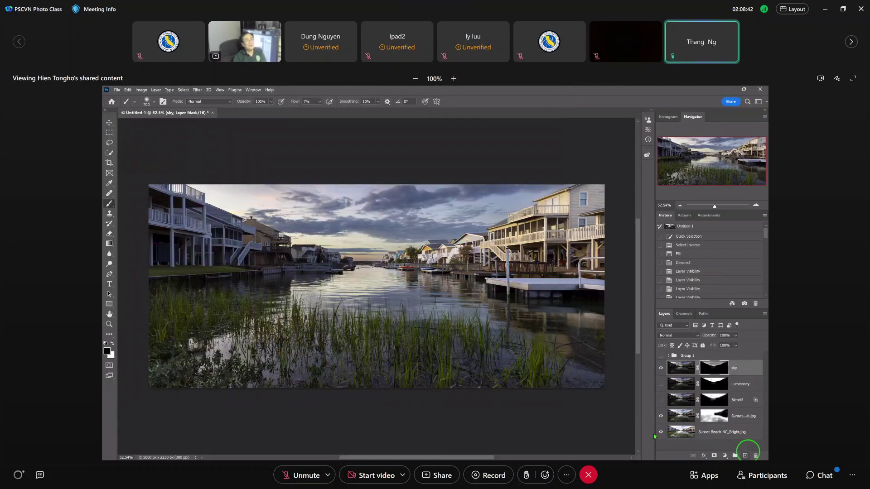
Step: Examine the sky blend up close along the roof edges of the yellow-gabled house on the right bank
{"action": "scroll", "coordinate": [373, 317], "scroll_direction": "down", "scroll_amount": 1}
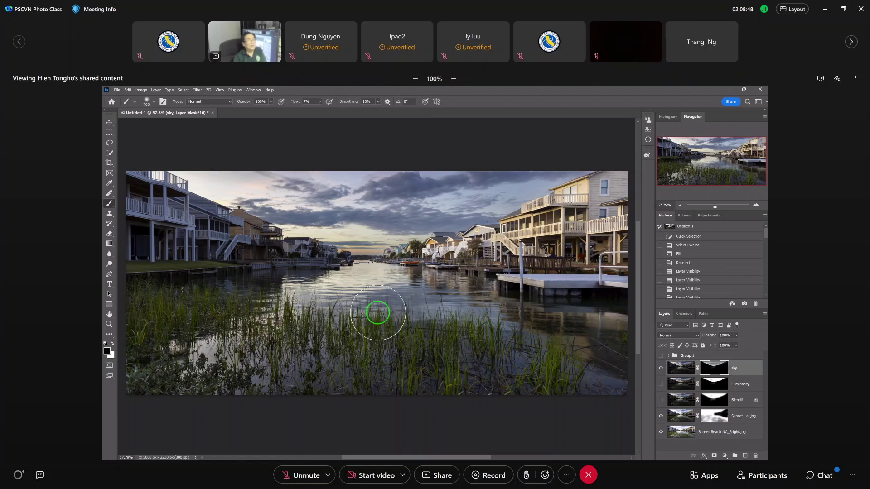
{"action": "scroll", "coordinate": [439, 236], "scroll_direction": "up", "scroll_amount": 10}
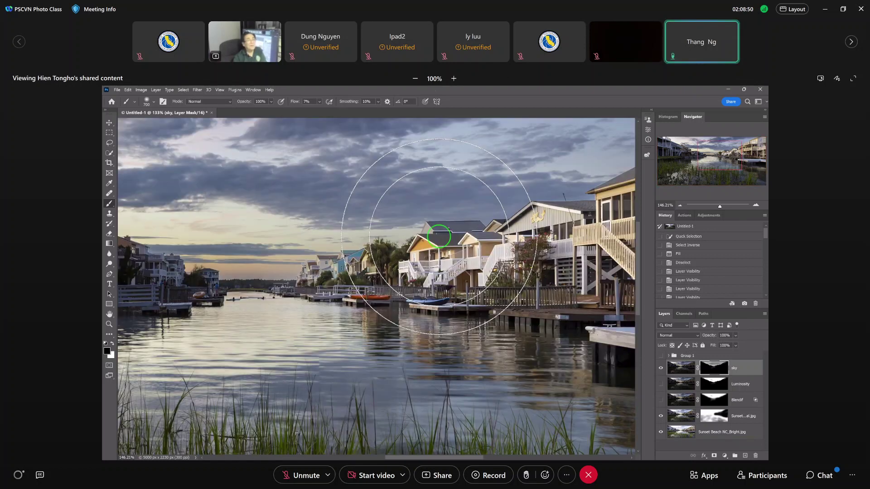
{"action": "scroll", "coordinate": [439, 236], "scroll_direction": "up", "scroll_amount": 10}
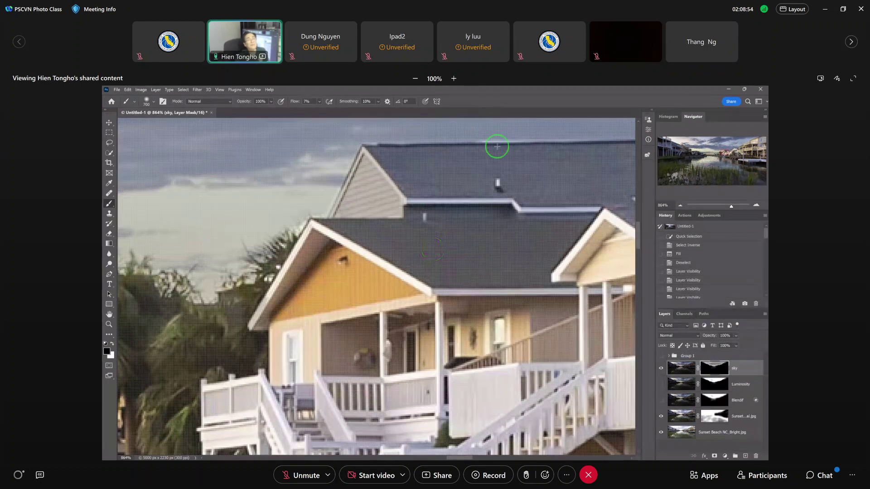
{"action": "scroll", "coordinate": [433, 256], "scroll_direction": "down", "scroll_amount": 3}
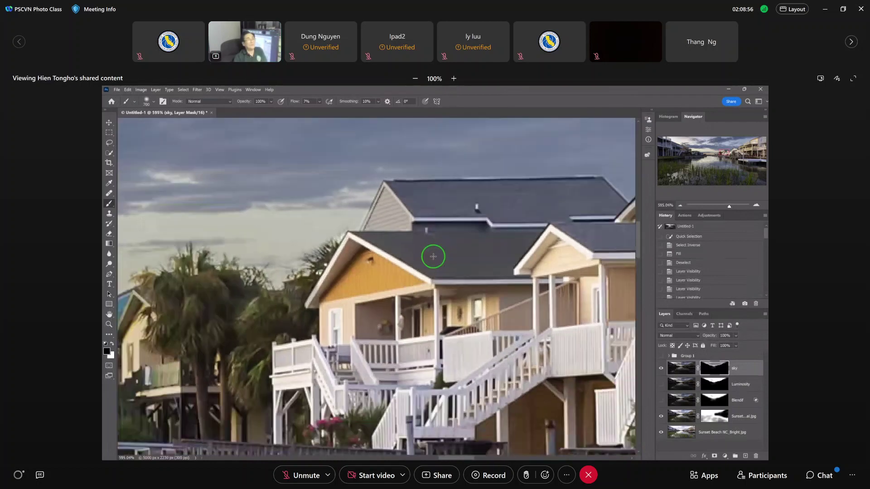
Step: Compare the sky layer's mask edges up close along the rooflines of the houses on both banks
{"action": "scroll", "coordinate": [254, 273], "scroll_direction": "down", "scroll_amount": 3}
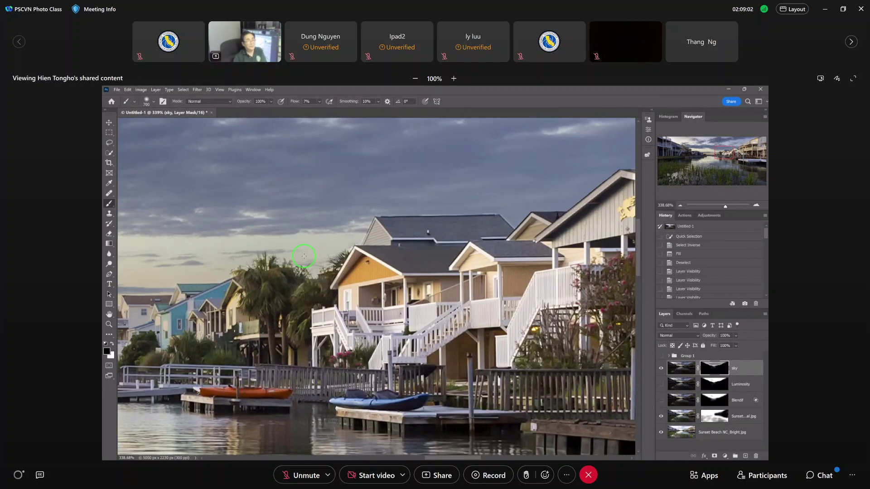
{"action": "scroll", "coordinate": [304, 256], "scroll_direction": "up", "scroll_amount": 3}
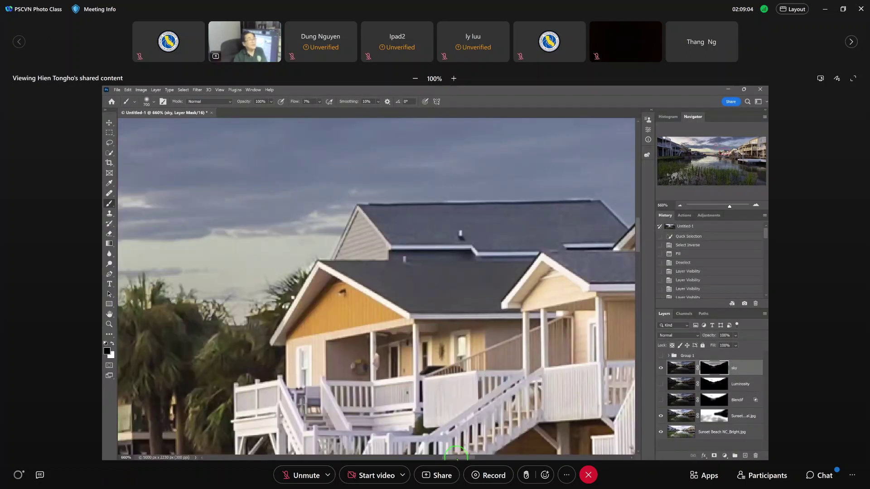
{"action": "left_click_drag", "start_coordinate": [457, 456], "coordinate": [358, 456]}
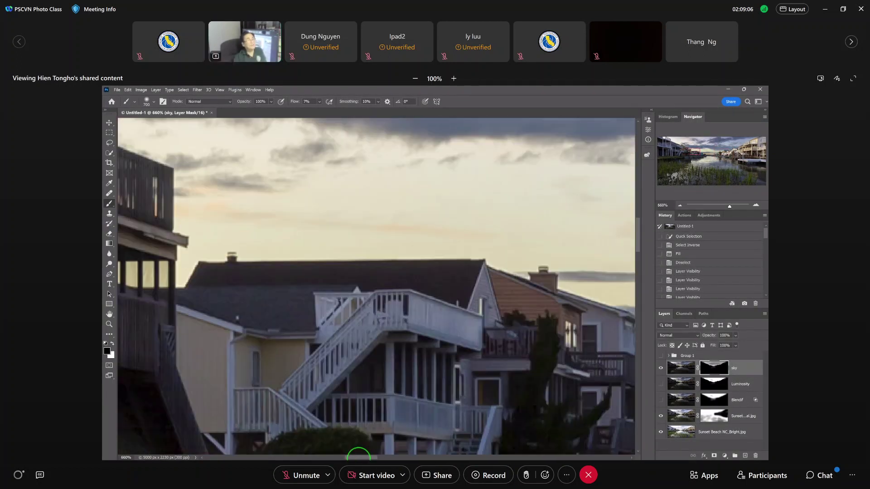
{"action": "scroll", "coordinate": [436, 318], "scroll_direction": "up", "scroll_amount": 1}
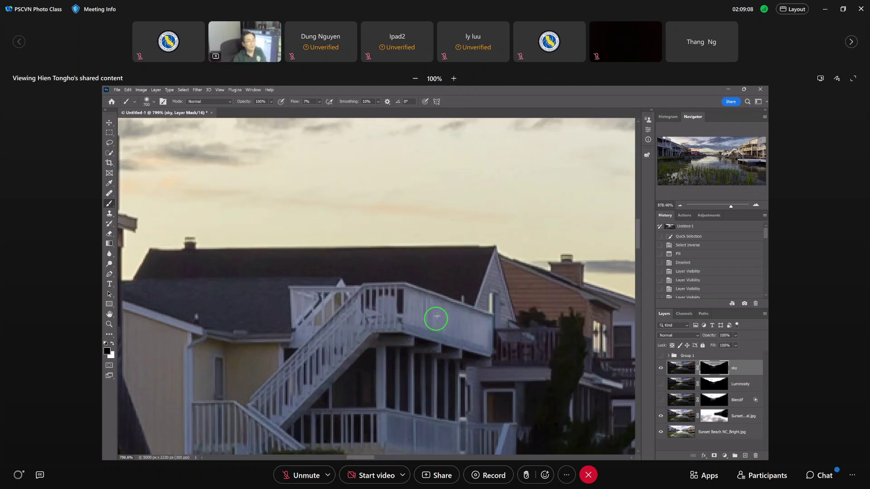
{"action": "scroll", "coordinate": [436, 318], "scroll_direction": "up", "scroll_amount": 1}
{"action": "left_click_drag", "start_coordinate": [453, 456], "coordinate": [479, 454]}
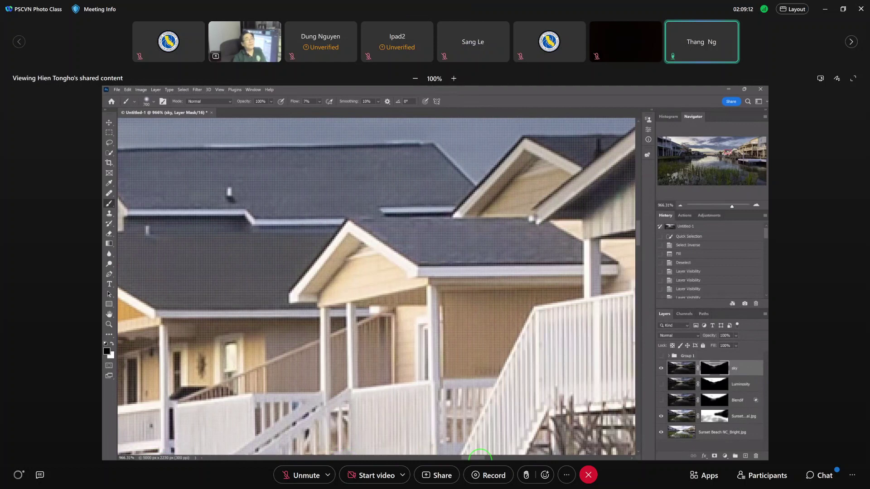
{"action": "scroll", "coordinate": [387, 251], "scroll_direction": "up", "scroll_amount": 2}
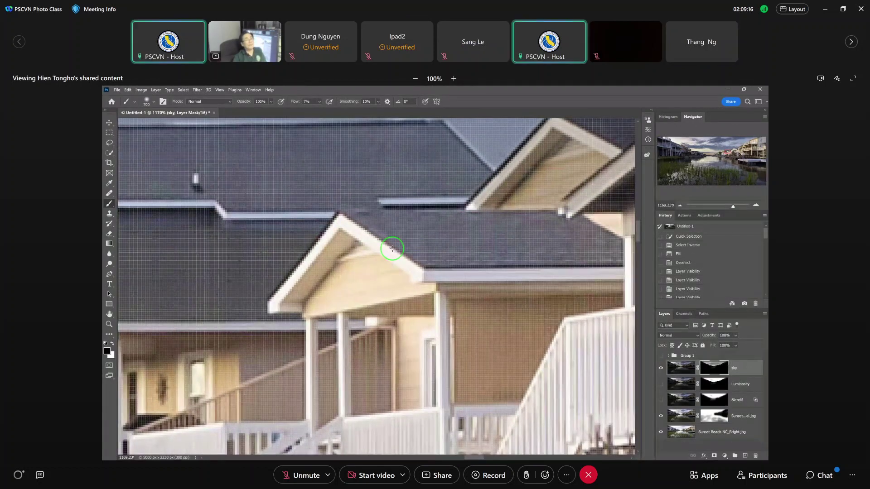
{"action": "scroll", "coordinate": [389, 253], "scroll_direction": "down", "scroll_amount": 3}
{"action": "scroll", "coordinate": [393, 249], "scroll_direction": "down", "scroll_amount": 2}
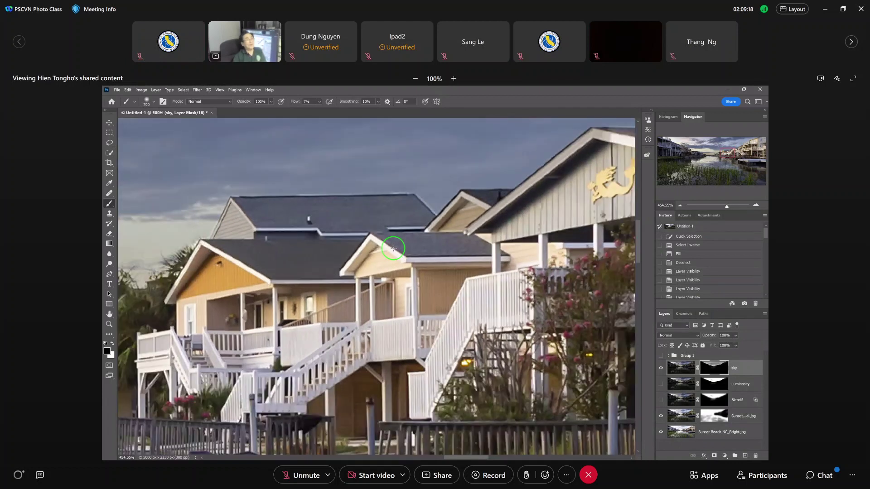
{"action": "scroll", "coordinate": [393, 248], "scroll_direction": "up", "scroll_amount": 3}
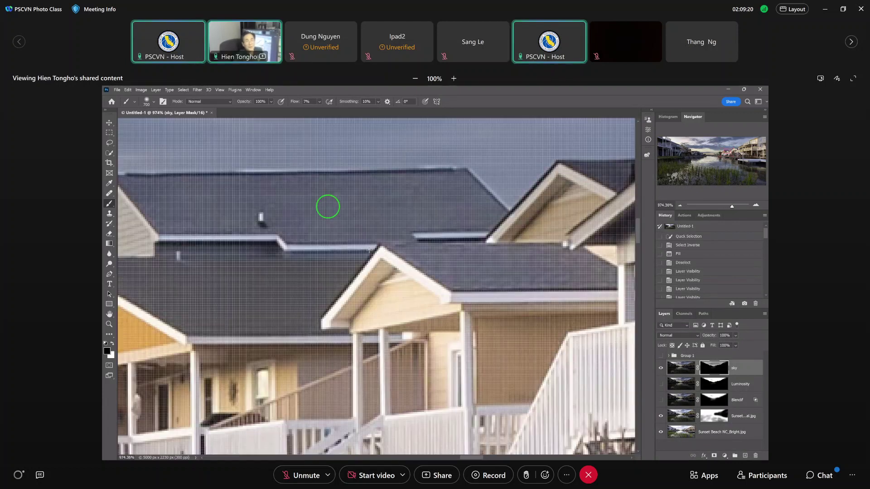
Step: Hide the sky layer and compare the Luminosity and BlendIf layers' blends in turn along the right-bank roof edges
{"action": "left_click", "coordinate": [660, 368]}
{"action": "left_click", "coordinate": [662, 385]}
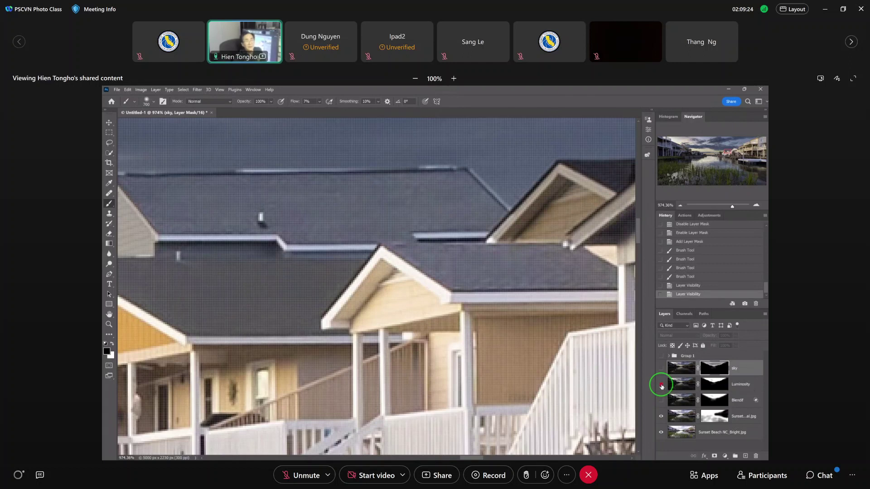
{"action": "left_click", "coordinate": [661, 386]}
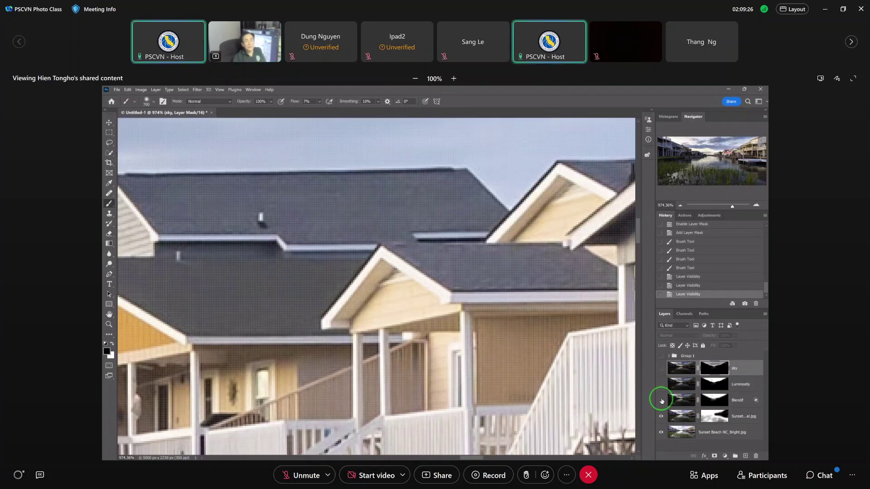
{"action": "left_click", "coordinate": [661, 400]}
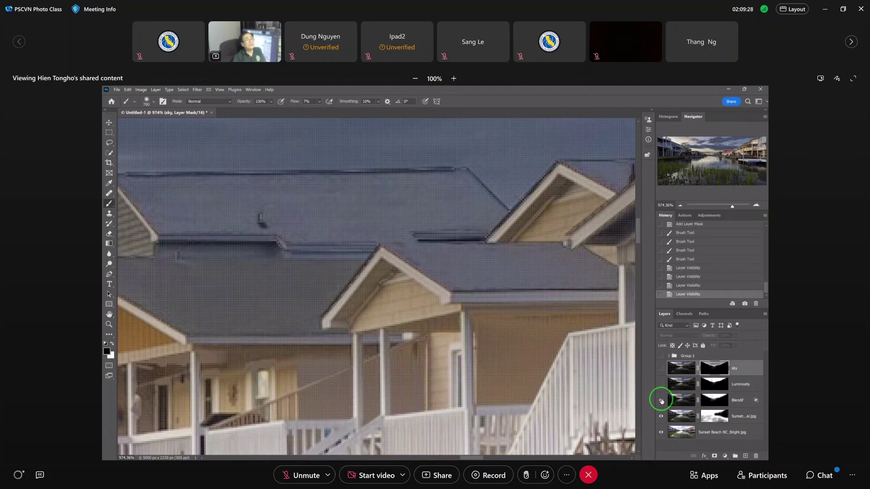
{"action": "scroll", "coordinate": [448, 328], "scroll_direction": "down", "scroll_amount": 2}
{"action": "scroll", "coordinate": [449, 328], "scroll_direction": "down", "scroll_amount": 2}
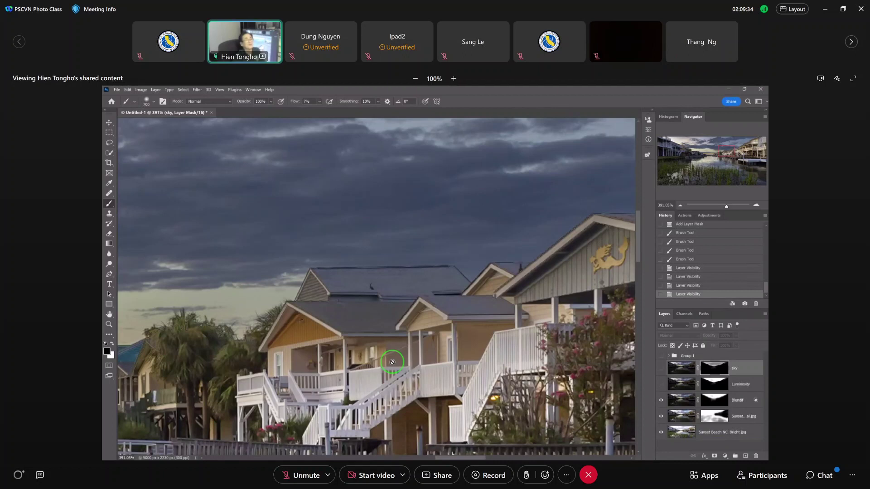
{"action": "left_click_drag", "start_coordinate": [637, 242], "coordinate": [637, 258]}
{"action": "scroll", "coordinate": [414, 181], "scroll_direction": "up", "scroll_amount": 3}
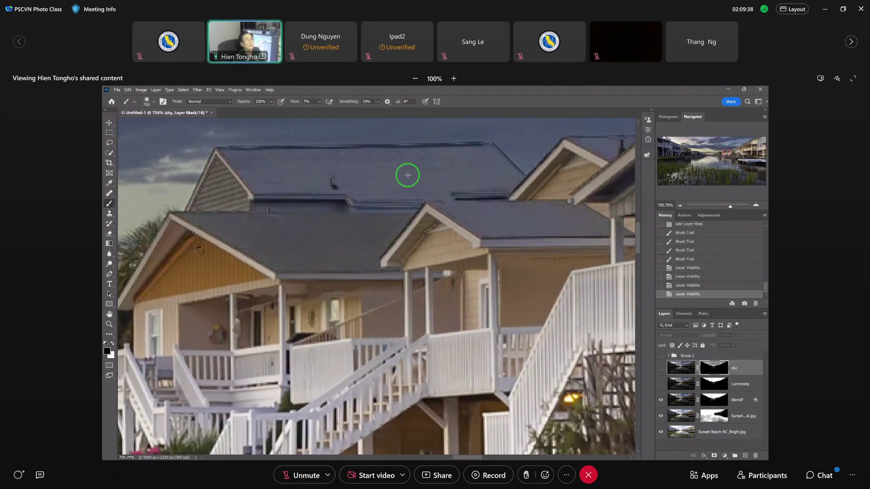
{"action": "scroll", "coordinate": [454, 454], "scroll_direction": "down", "scroll_amount": 2}
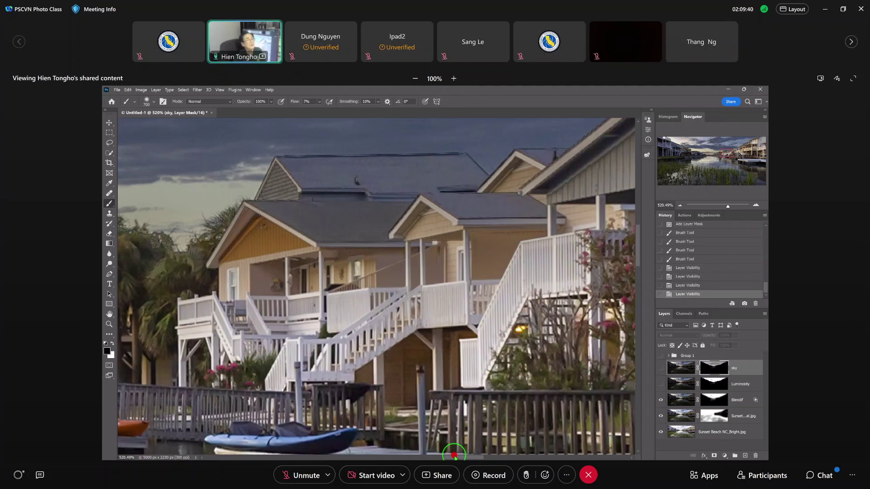
{"action": "left_click_drag", "start_coordinate": [454, 456], "coordinate": [310, 443]}
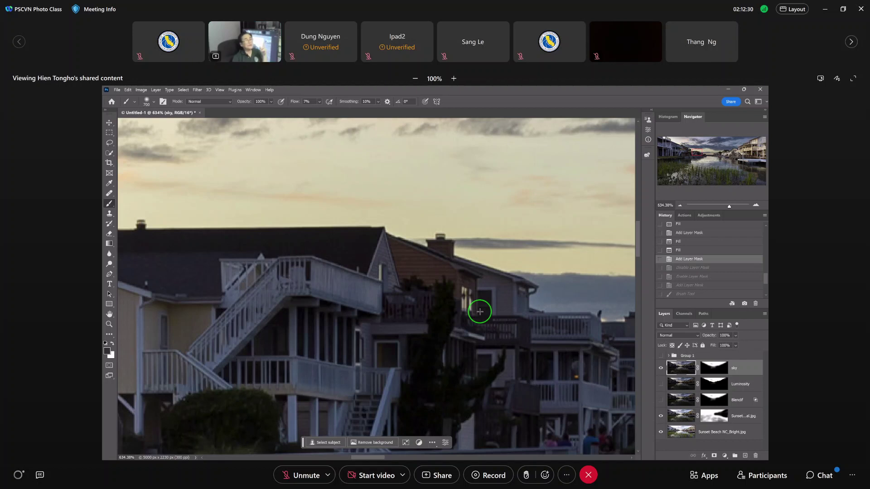
Step: Inspect the sky layer's blend around the roofs and brick chimney of the distant left-bank houses
{"action": "scroll", "coordinate": [387, 269], "scroll_direction": "up", "scroll_amount": 2}
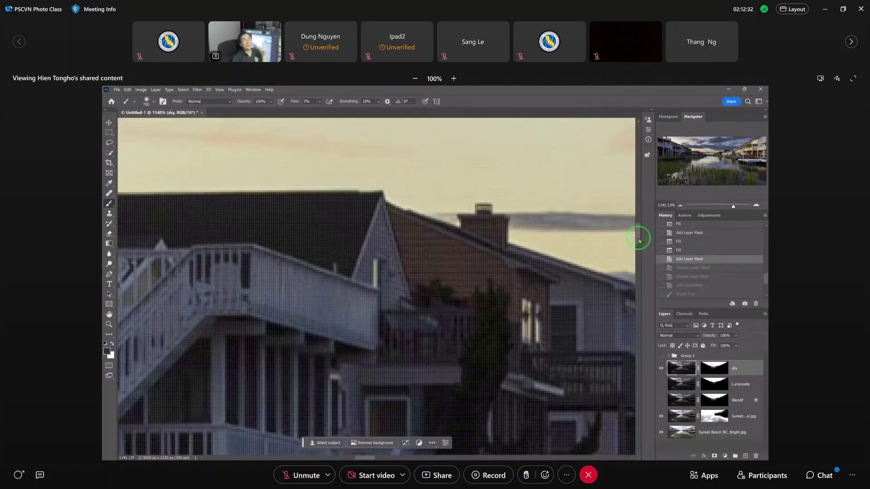
{"action": "scroll", "coordinate": [641, 237], "scroll_direction": "down", "scroll_amount": 5}
{"action": "scroll", "coordinate": [645, 226], "scroll_direction": "up", "scroll_amount": 3}
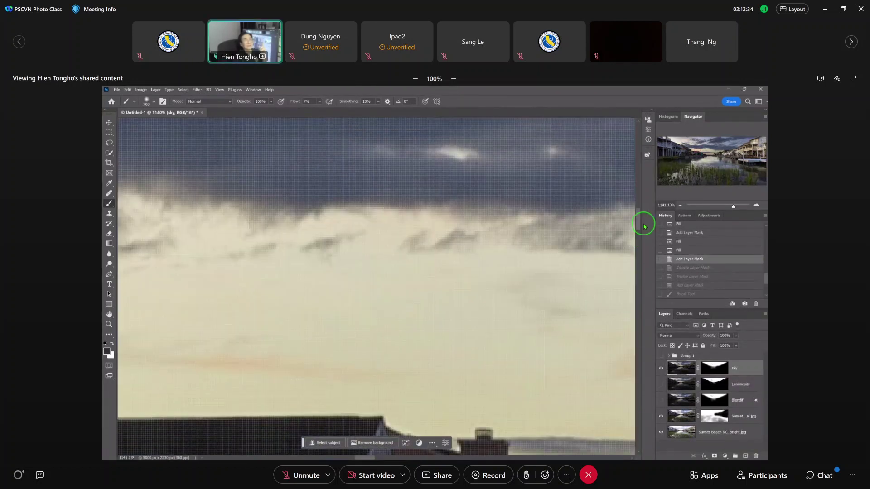
{"action": "scroll", "coordinate": [645, 232], "scroll_direction": "down", "scroll_amount": 4}
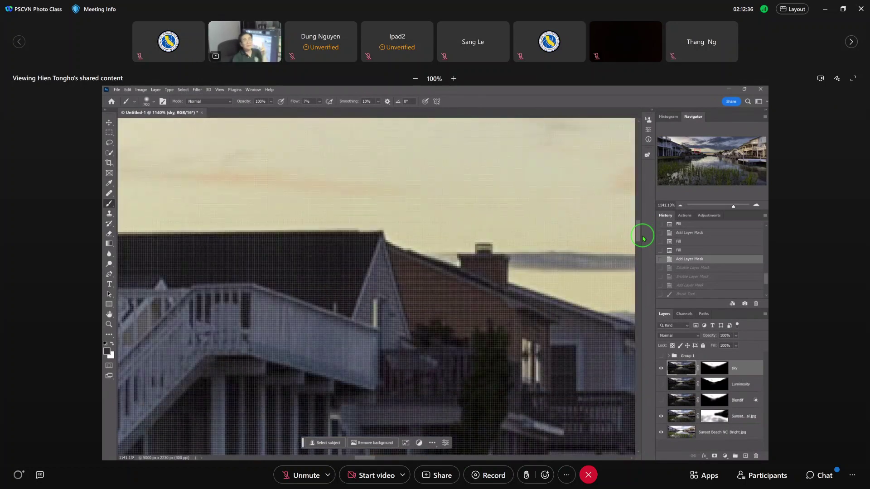
{"action": "scroll", "coordinate": [643, 238], "scroll_direction": "down", "scroll_amount": 1}
{"action": "scroll", "coordinate": [643, 242], "scroll_direction": "down", "scroll_amount": 1}
{"action": "scroll", "coordinate": [644, 243], "scroll_direction": "down", "scroll_amount": 1}
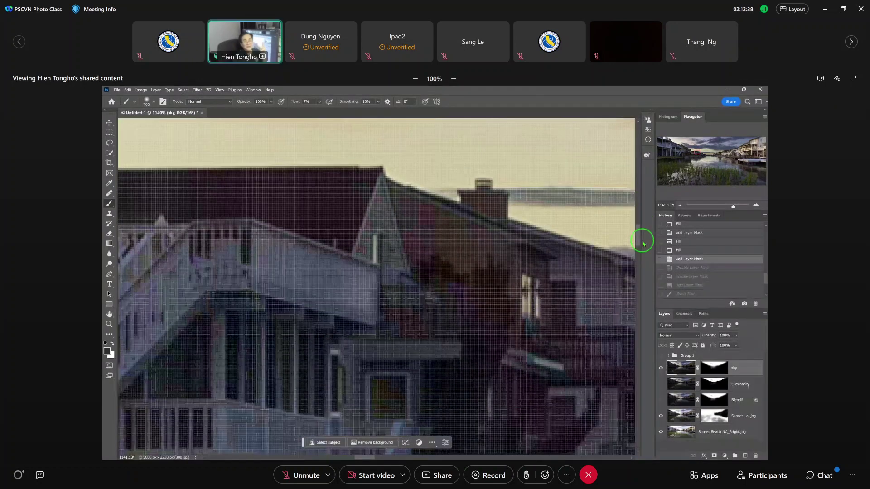
{"action": "scroll", "coordinate": [643, 244], "scroll_direction": "down", "scroll_amount": 1}
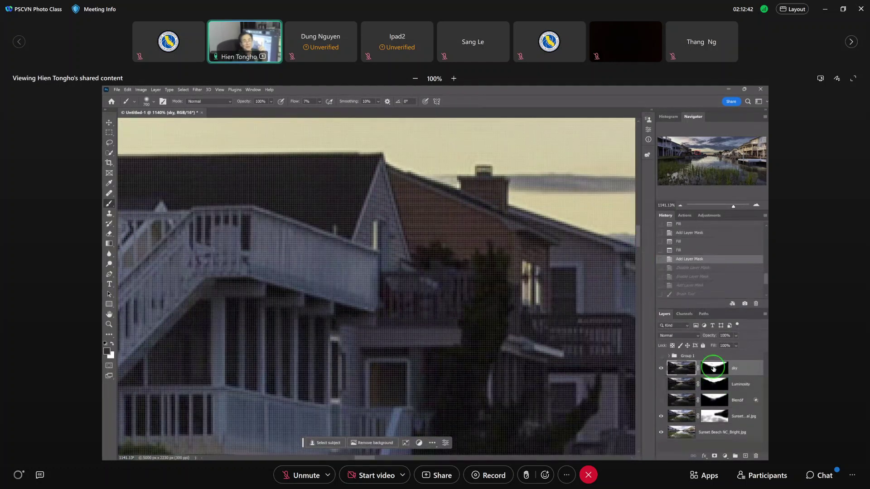
{"action": "scroll", "coordinate": [421, 263], "scroll_direction": "down", "scroll_amount": 6}
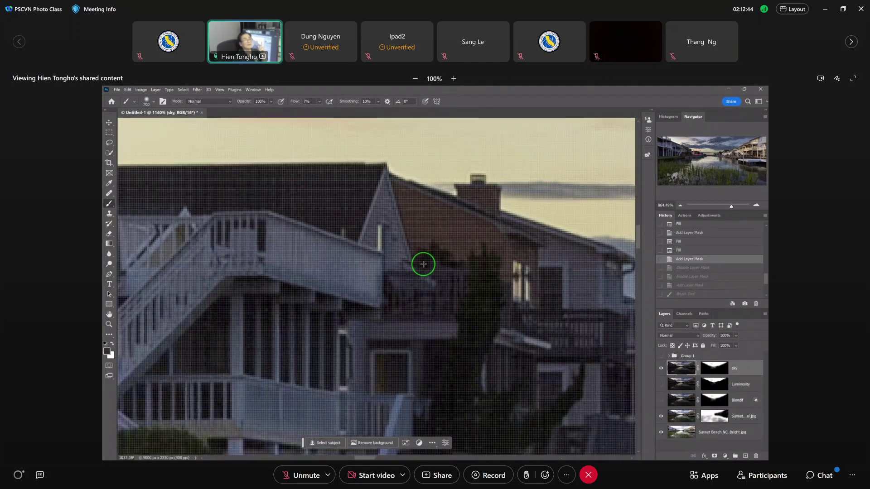
{"action": "scroll", "coordinate": [429, 280], "scroll_direction": "down", "scroll_amount": 4}
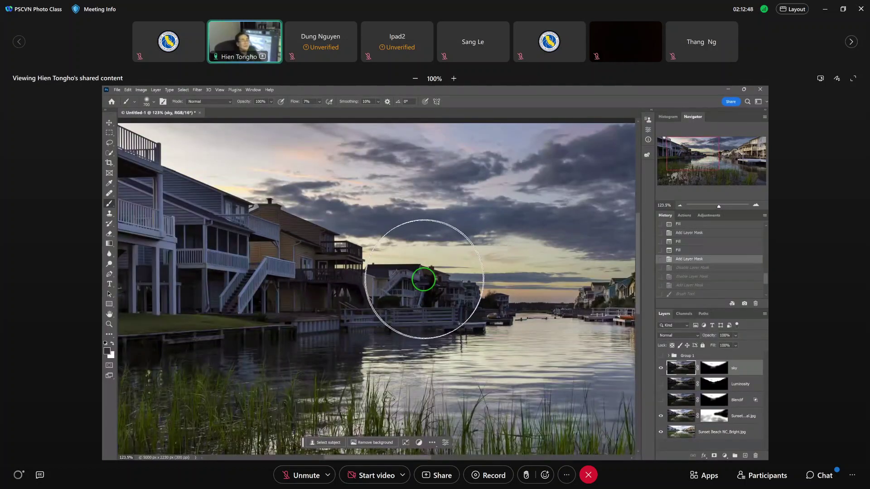
{"action": "scroll", "coordinate": [423, 280], "scroll_direction": "down", "scroll_amount": 2}
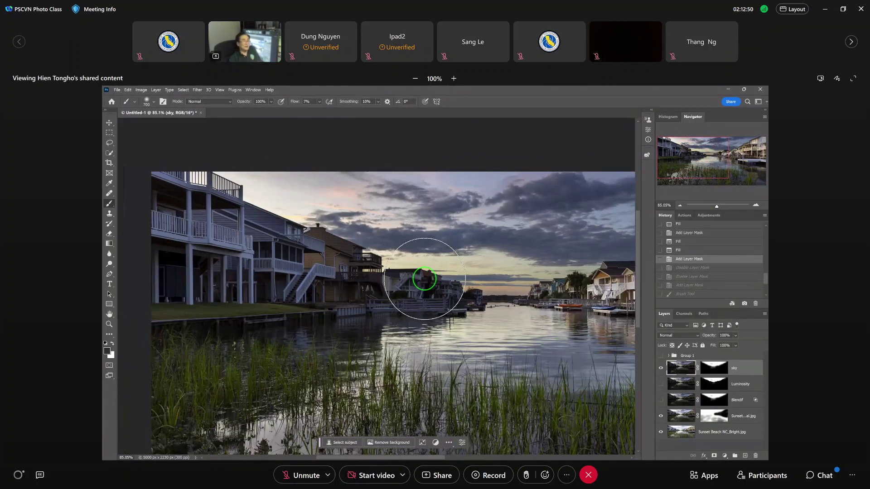
Step: Inspect the light fringe at pixel level along the dark roof beside the blue house on the right bank
{"action": "scroll", "coordinate": [453, 275], "scroll_direction": "up", "scroll_amount": 2}
{"action": "scroll", "coordinate": [460, 274], "scroll_direction": "up", "scroll_amount": 2}
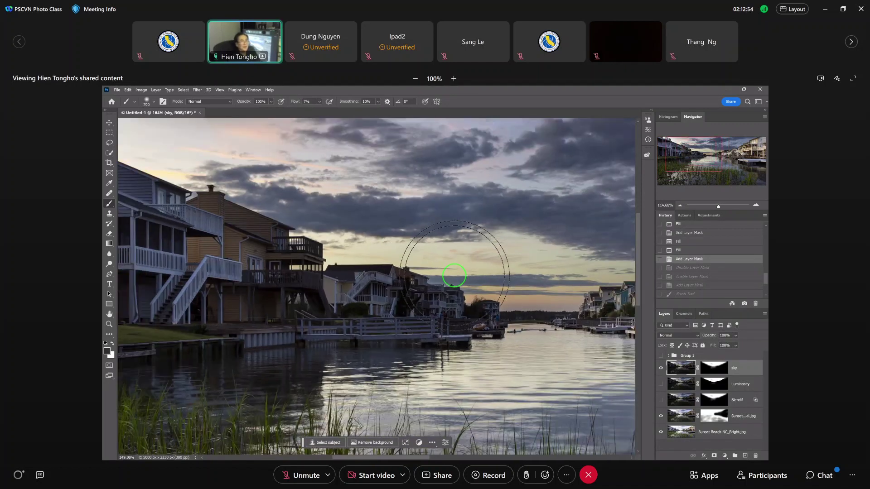
{"action": "scroll", "coordinate": [585, 286], "scroll_direction": "up", "scroll_amount": 3}
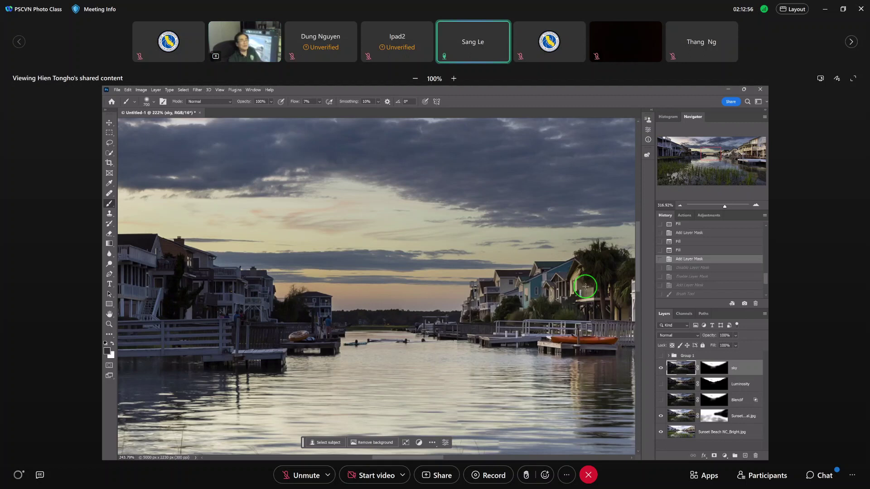
{"action": "scroll", "coordinate": [501, 268], "scroll_direction": "up", "scroll_amount": 6}
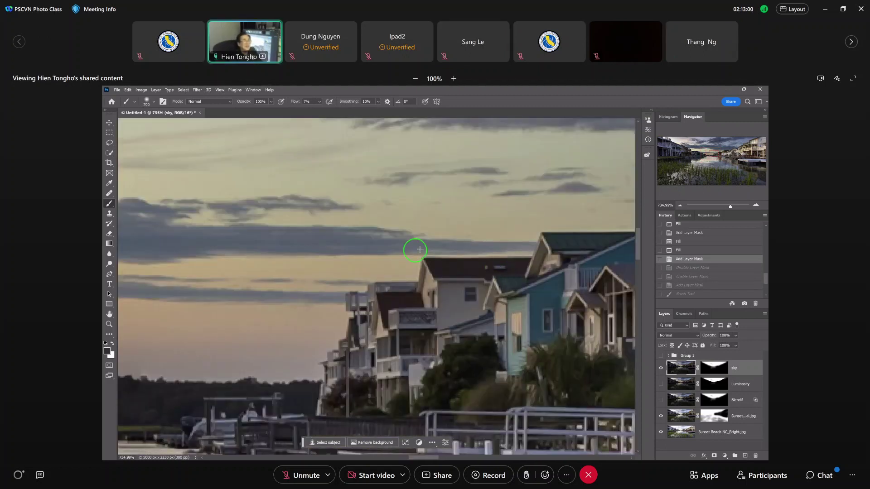
{"action": "scroll", "coordinate": [457, 247], "scroll_direction": "up", "scroll_amount": 9}
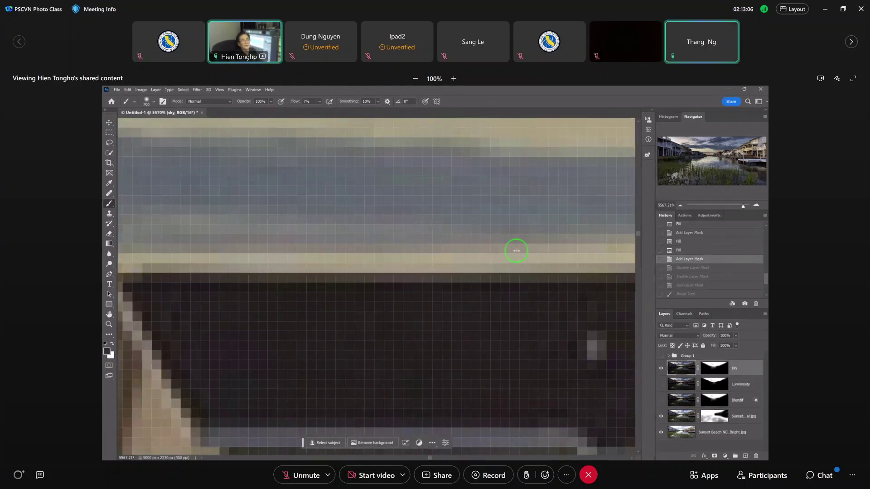
{"action": "scroll", "coordinate": [516, 250], "scroll_direction": "down", "scroll_amount": 5}
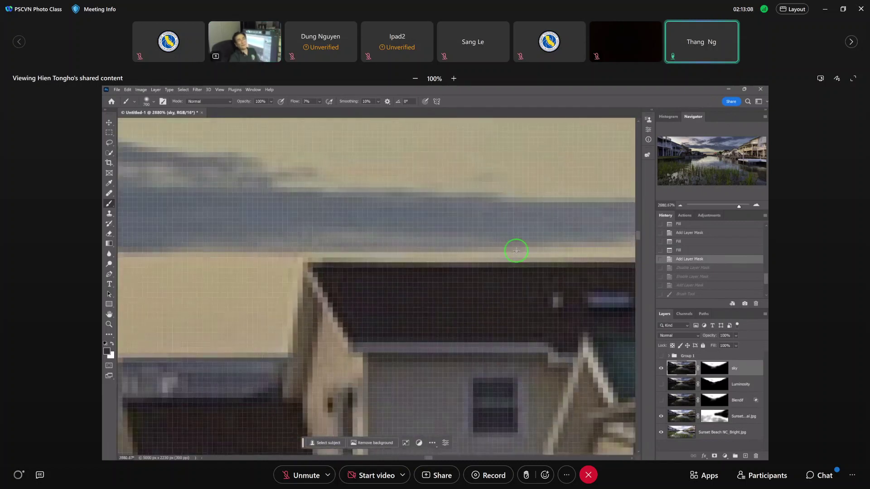
{"action": "scroll", "coordinate": [516, 251], "scroll_direction": "down", "scroll_amount": 2}
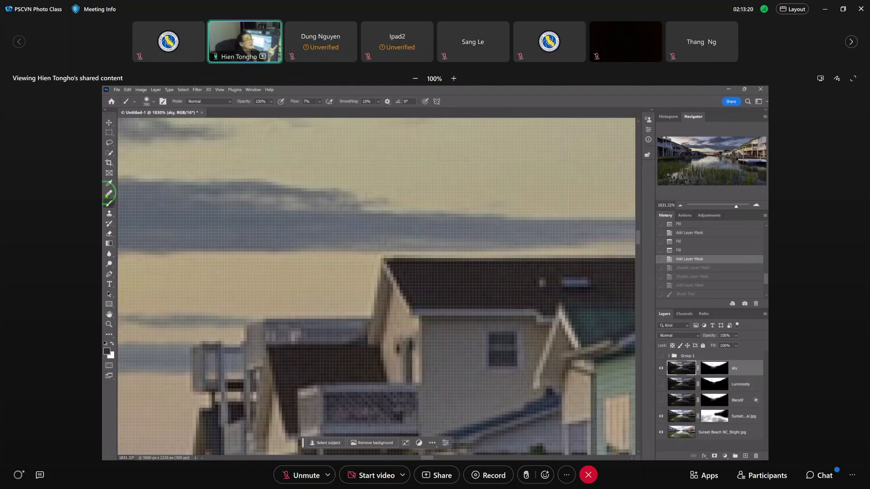
Step: Set the brush blending mode to Darken and return it to Normal
{"action": "left_click", "coordinate": [216, 105]}
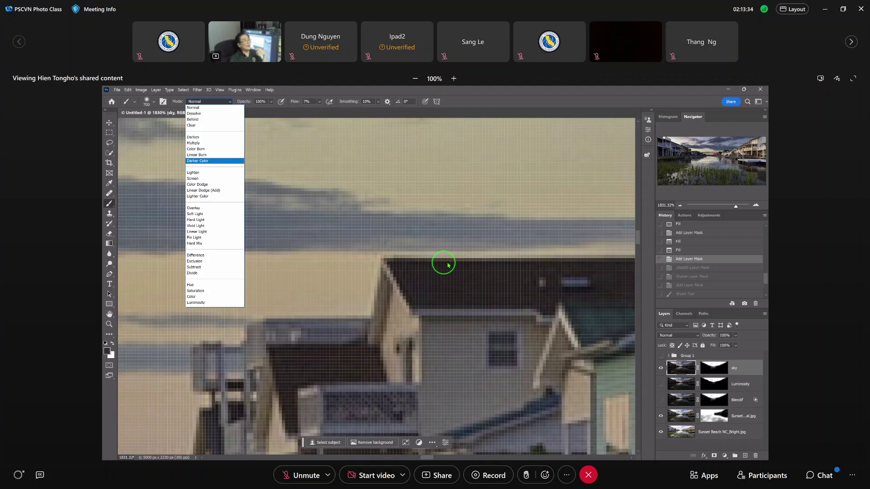
{"action": "left_click", "coordinate": [198, 137]}
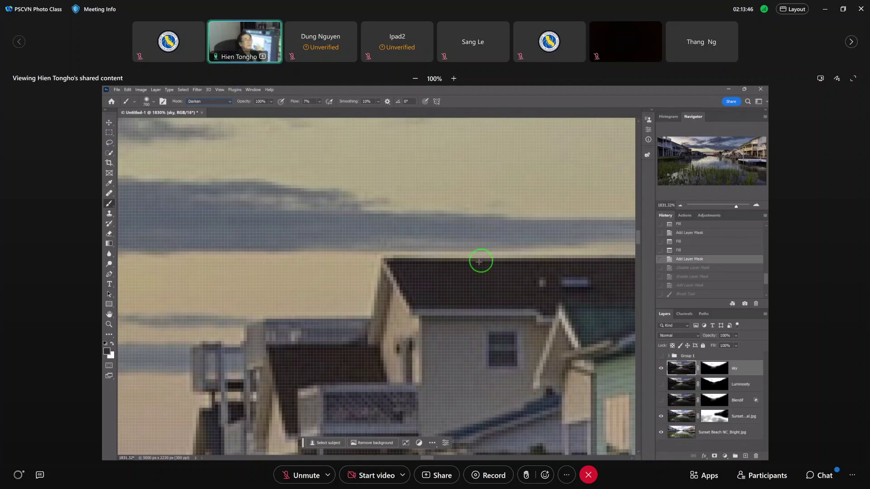
{"action": "left_click", "coordinate": [231, 102]}
{"action": "left_click", "coordinate": [214, 108]}
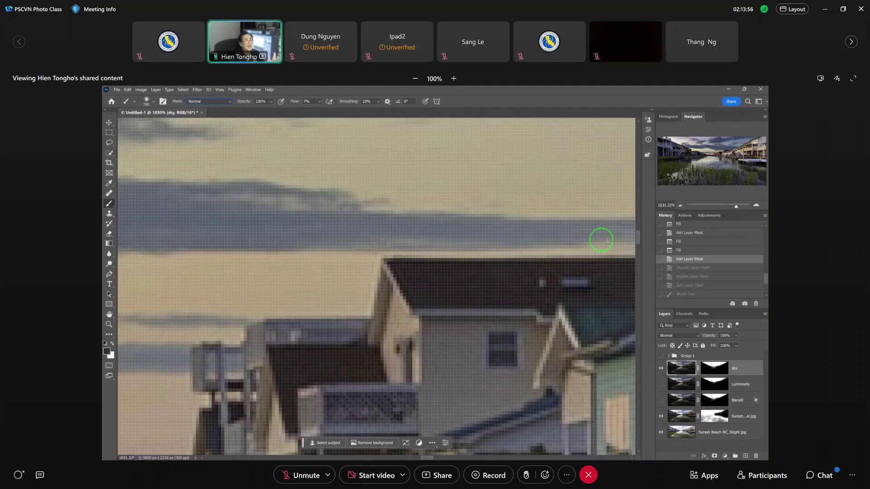
Step: Try to select the subject automatically on the sky layer with the whole waterfront image in view
{"action": "left_click", "coordinate": [637, 239]}
{"action": "left_click_drag", "start_coordinate": [637, 238], "coordinate": [635, 178]}
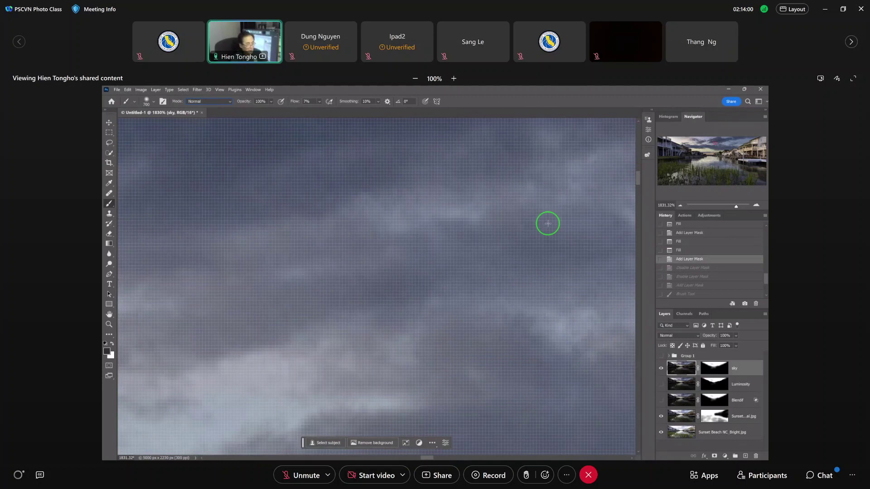
{"action": "key", "text": "ctrl+0"}
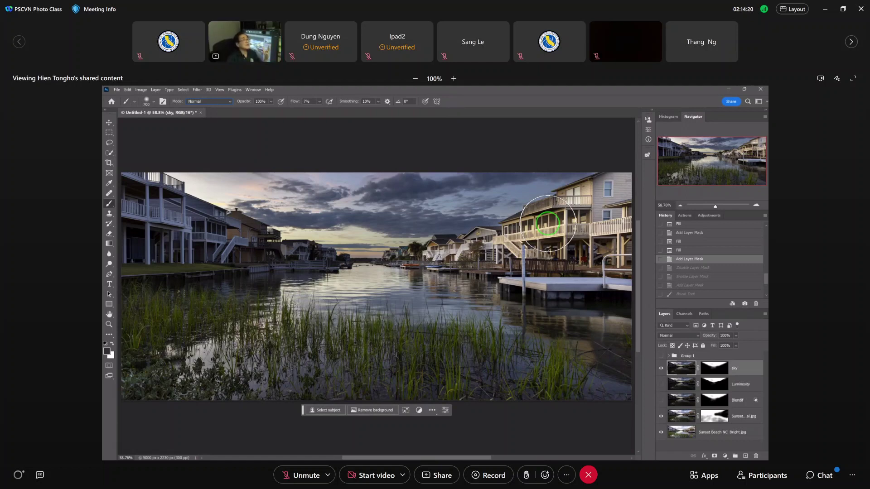
{"action": "left_click", "coordinate": [185, 89]}
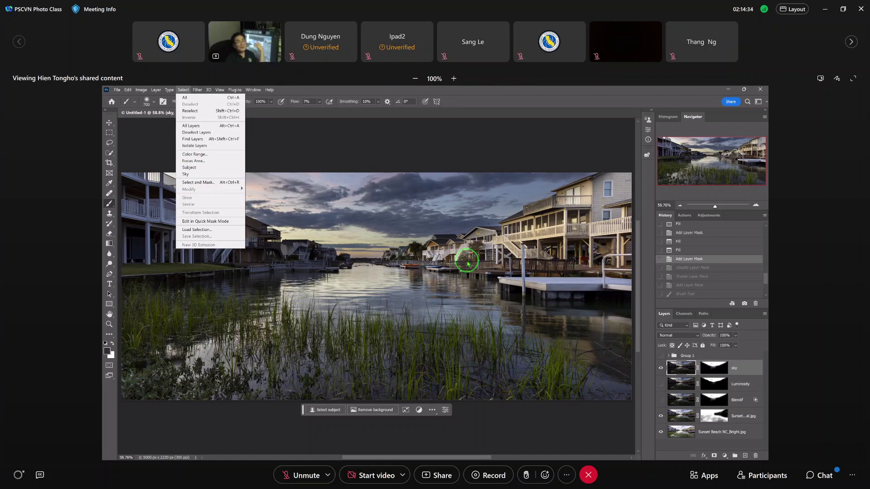
{"action": "left_click", "coordinate": [193, 168]}
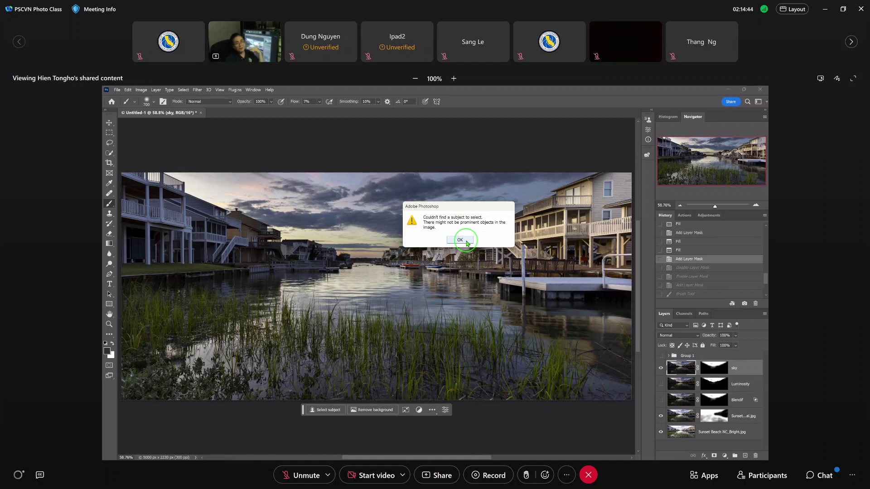
{"action": "left_click", "coordinate": [467, 244]}
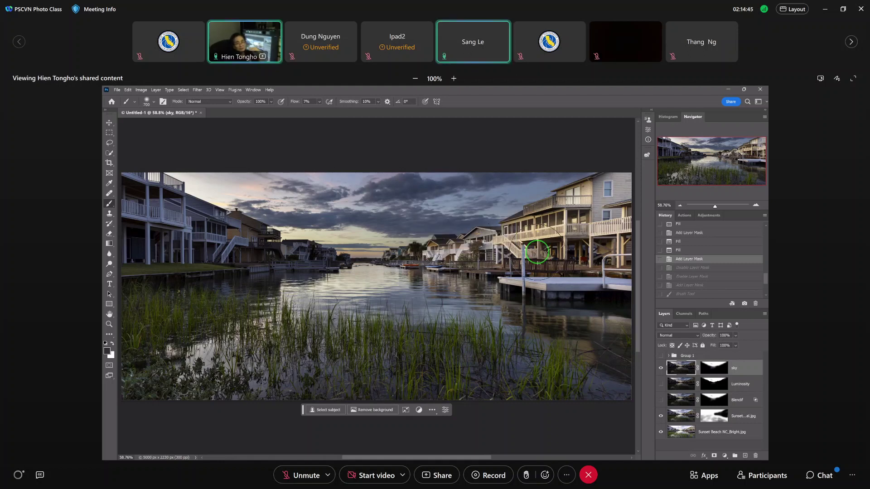
Step: Hide the sky layer and activate the Quick Selection tool
{"action": "left_click", "coordinate": [660, 370]}
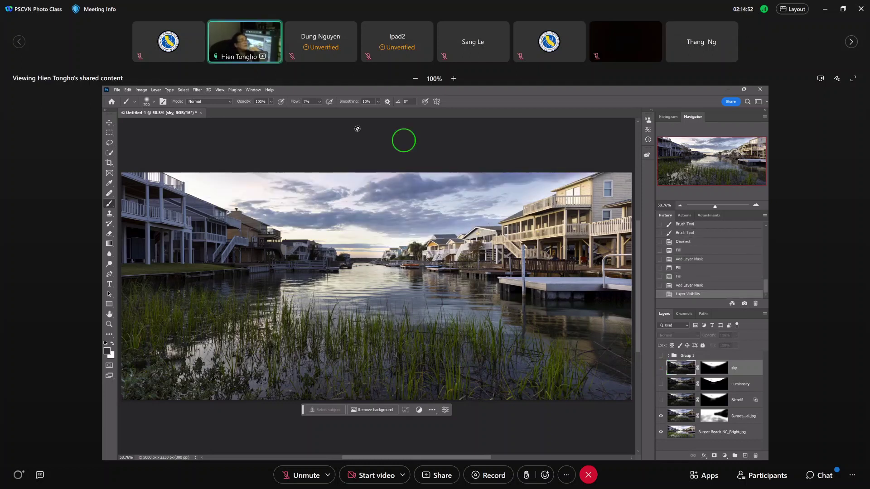
{"action": "left_click", "coordinate": [110, 155]}
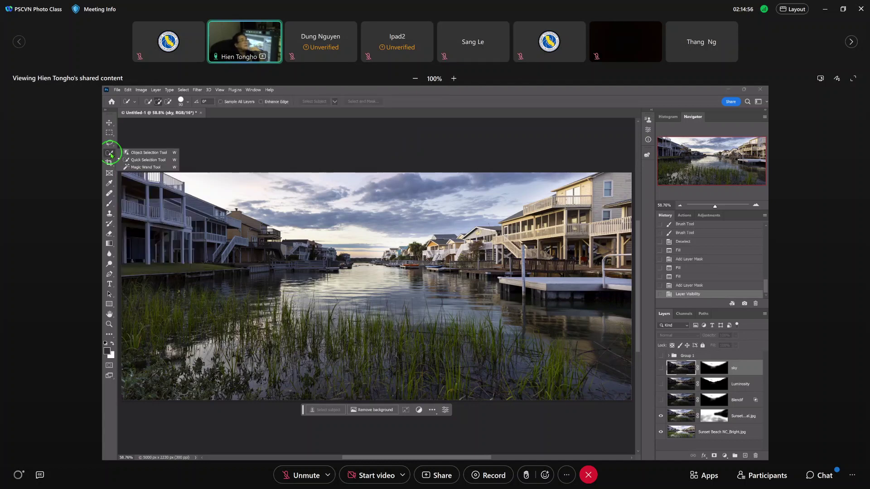
{"action": "left_click", "coordinate": [112, 142]}
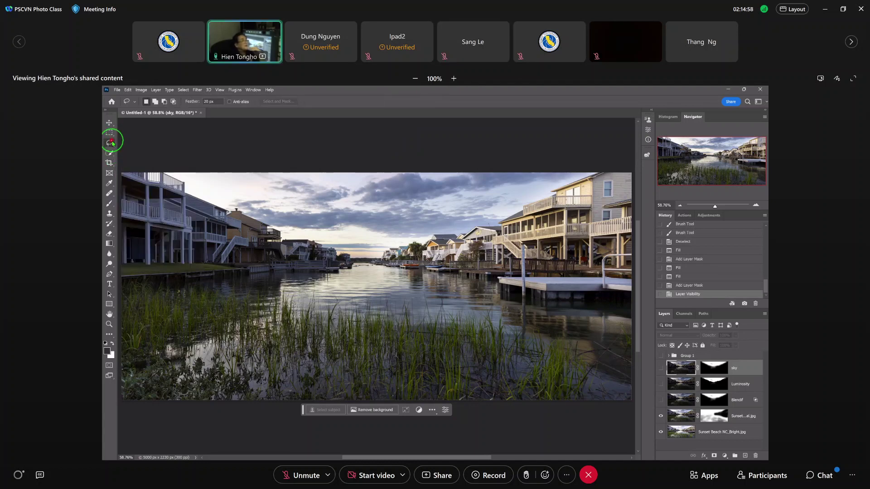
{"action": "left_click", "coordinate": [112, 143]}
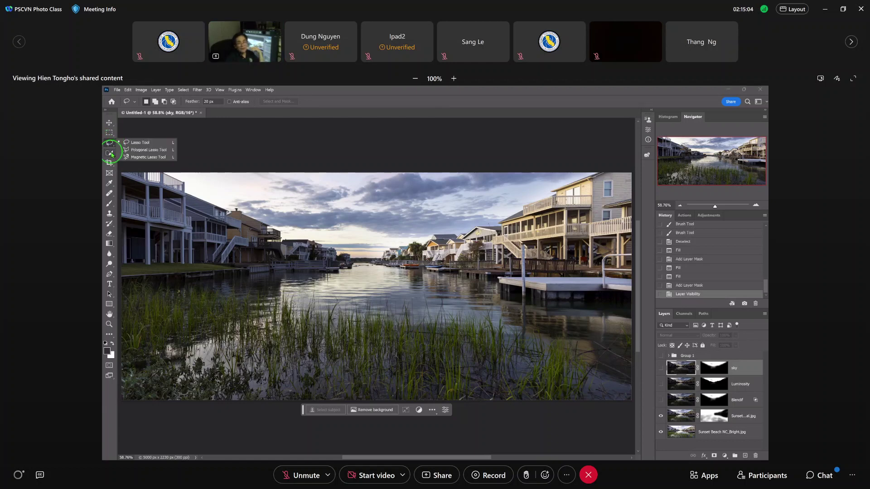
{"action": "left_click", "coordinate": [110, 153]}
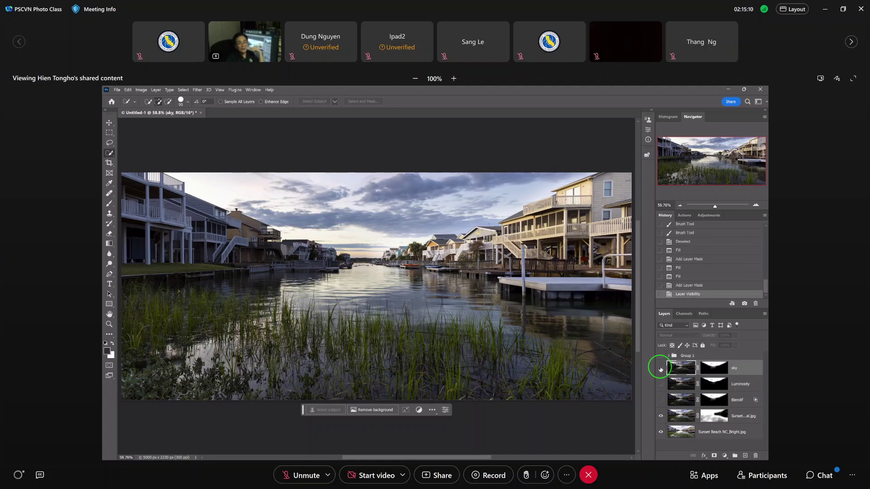
{"action": "left_click", "coordinate": [661, 368]}
{"action": "left_click", "coordinate": [660, 368]}
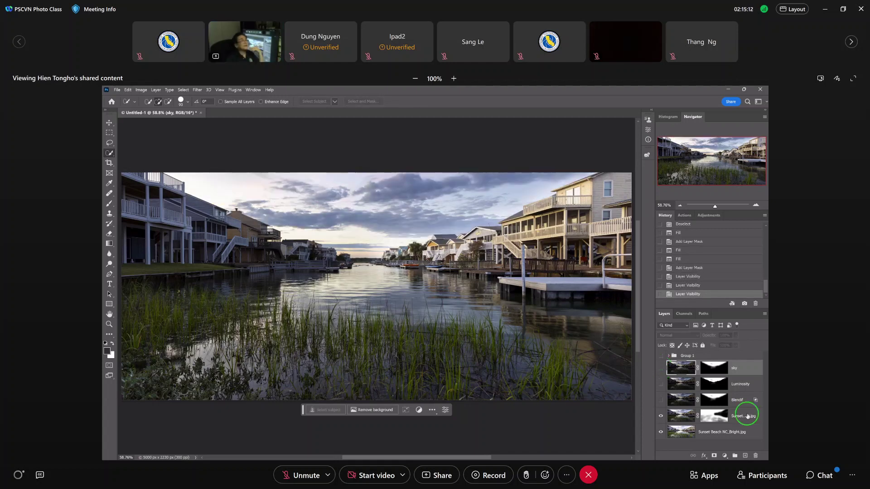
Step: Try to select the subject automatically on the normal-exposure layer
{"action": "left_click", "coordinate": [748, 416]}
{"action": "left_click", "coordinate": [314, 101]}
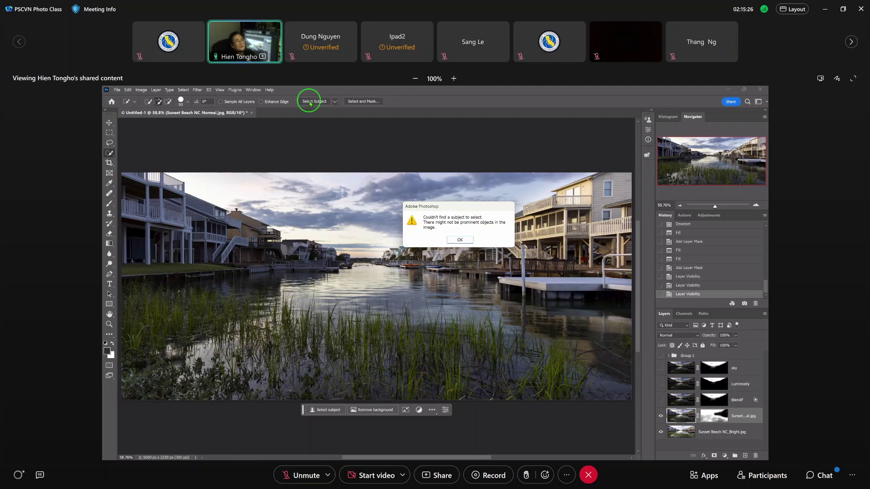
{"action": "left_click", "coordinate": [459, 240]}
{"action": "left_click", "coordinate": [184, 90]}
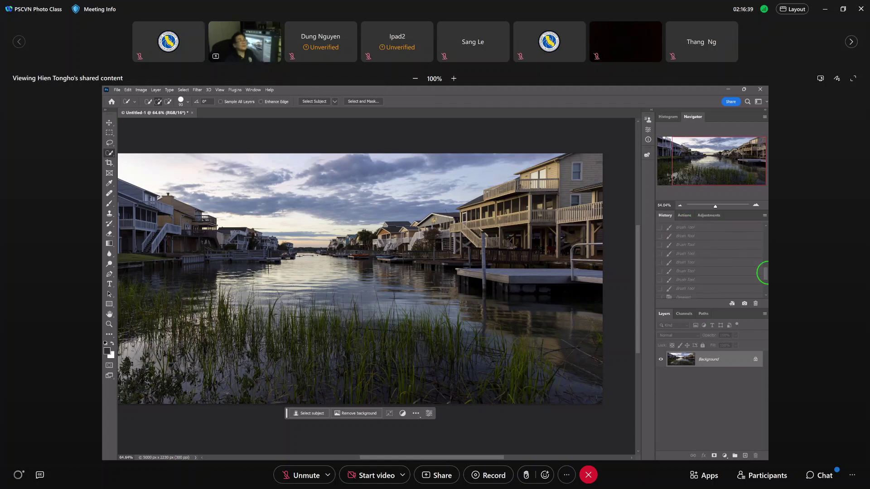
Step: Close the Untitled-1 document without saving its changes
{"action": "left_click", "coordinate": [192, 113]}
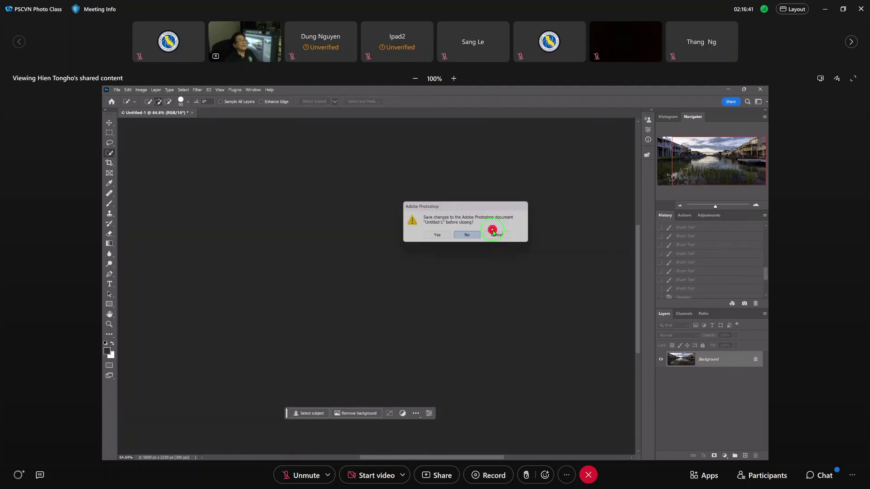
{"action": "left_click", "coordinate": [492, 231]}
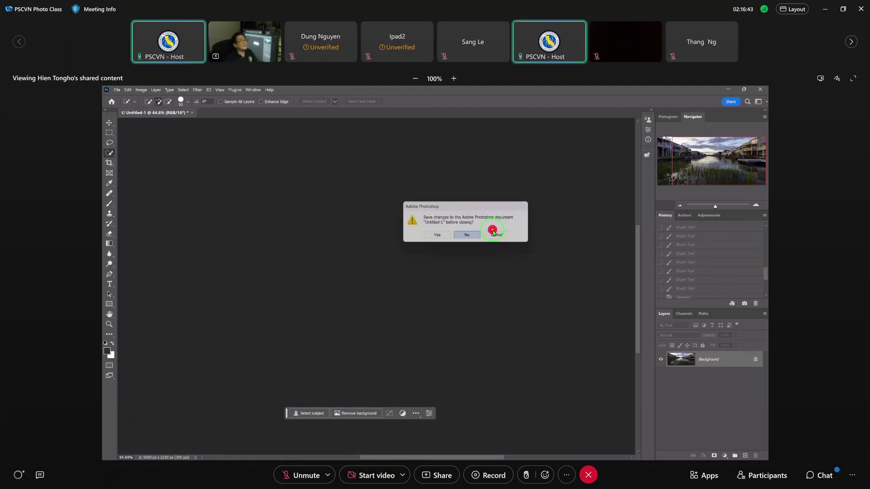
{"action": "left_click", "coordinate": [117, 90]}
{"action": "left_click", "coordinate": [125, 105]}
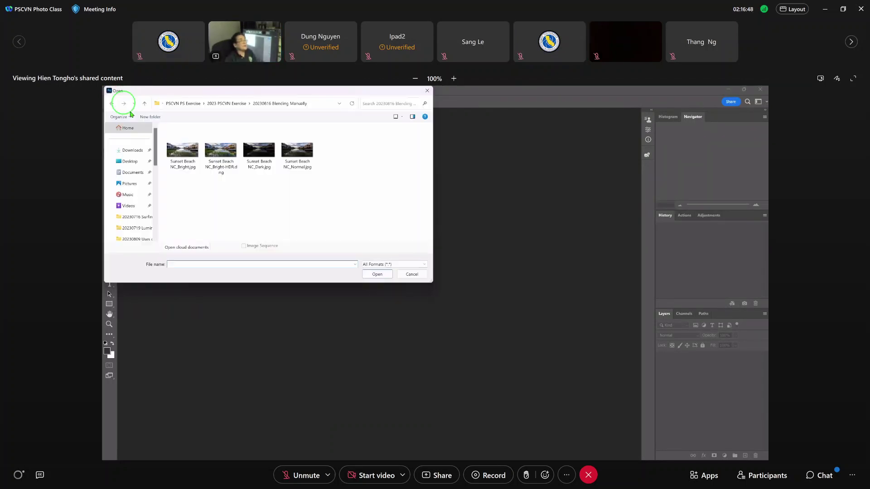
{"action": "left_click", "coordinate": [184, 152]}
{"action": "left_click", "coordinate": [220, 167], "text": "ctrl"}
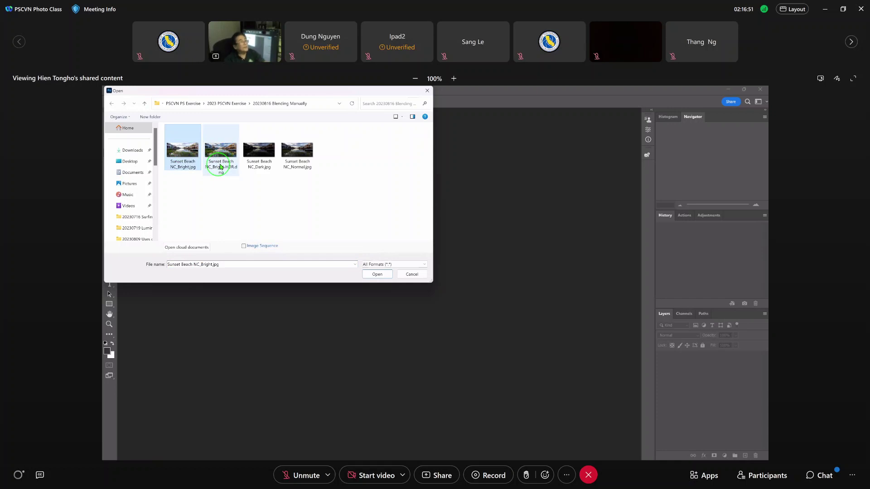
{"action": "left_click", "coordinate": [251, 147], "text": "ctrl"}
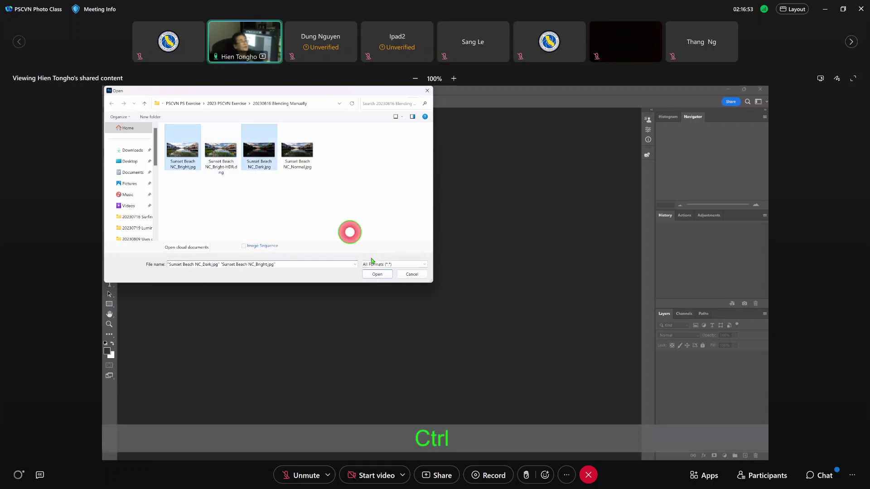
{"action": "left_click", "coordinate": [411, 274]}
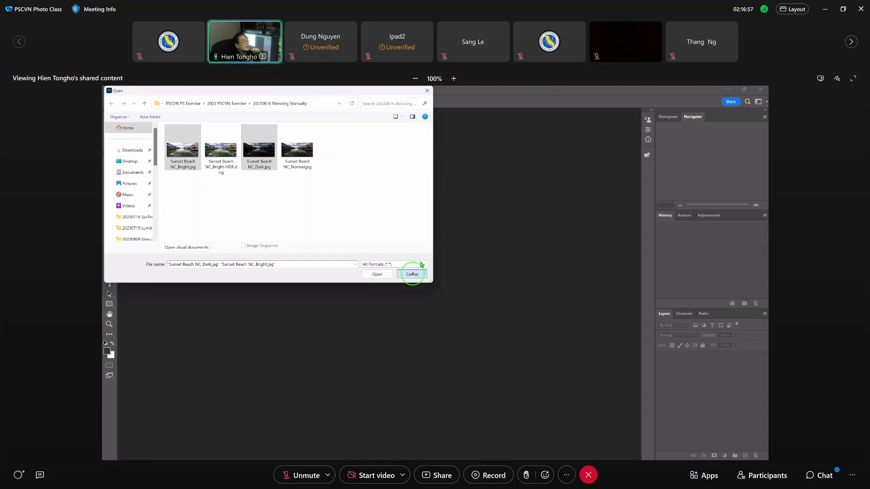
Step: Load Sunset Beach NC_Bright.jpg and Sunset Beach NC_Dark.jpg into one layer stack with automatic alignment of the source images
{"action": "left_click", "coordinate": [117, 89]}
{"action": "left_click", "coordinate": [136, 264]}
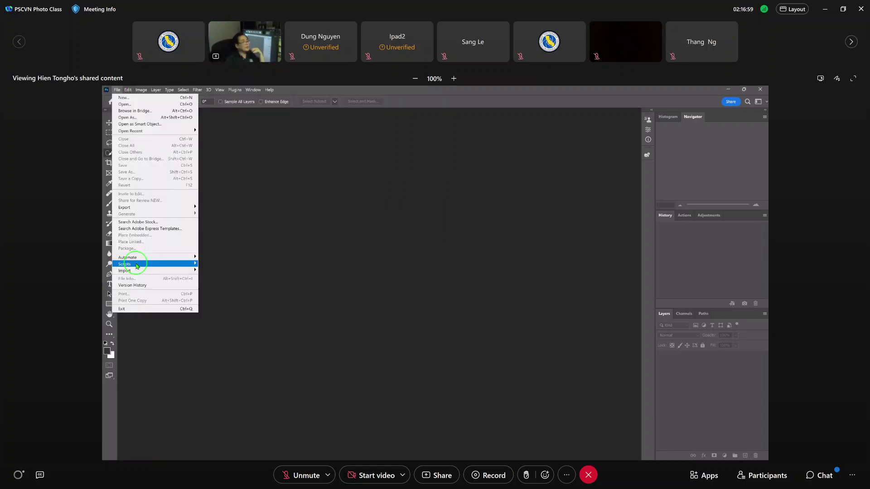
{"action": "left_click", "coordinate": [218, 305]}
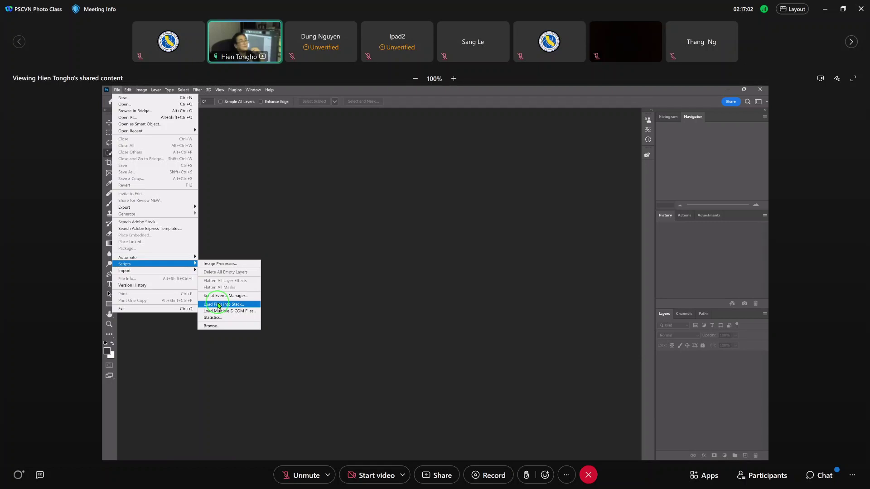
{"action": "left_click", "coordinate": [458, 250]}
{"action": "left_click", "coordinate": [382, 215]}
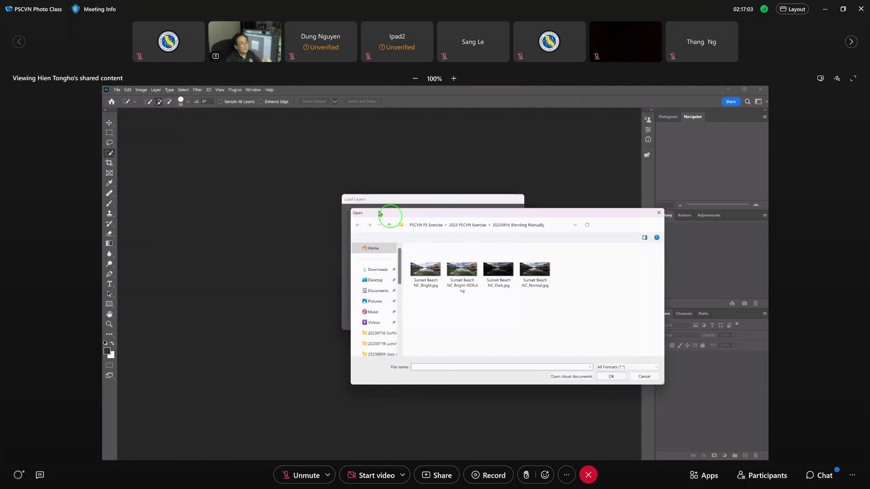
{"action": "left_click", "coordinate": [423, 269]}
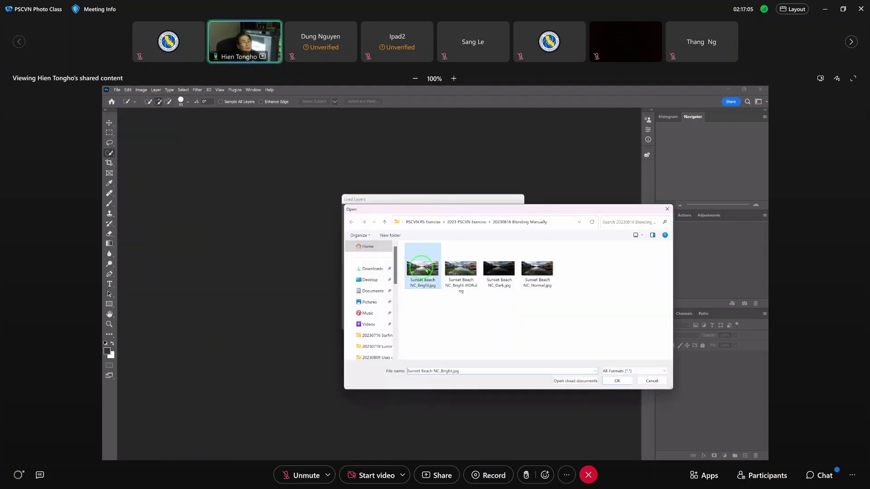
{"action": "left_click", "coordinate": [500, 274], "text": "ctrl"}
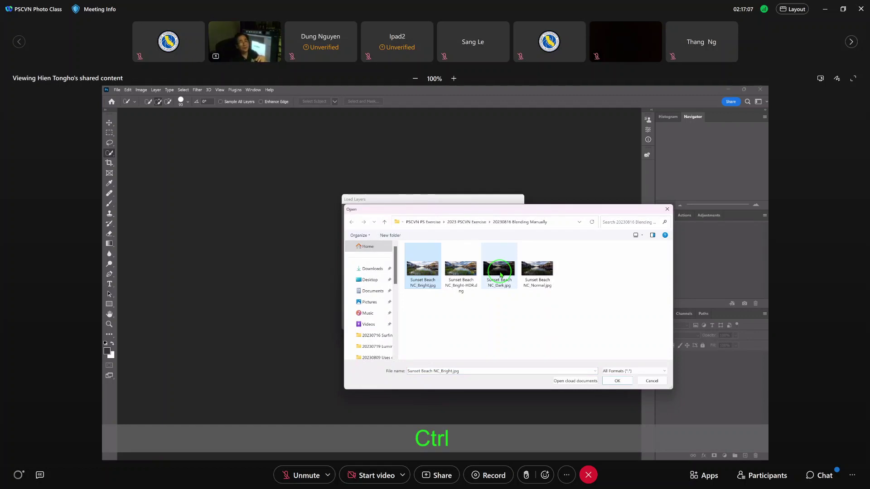
{"action": "left_click", "coordinate": [612, 382]}
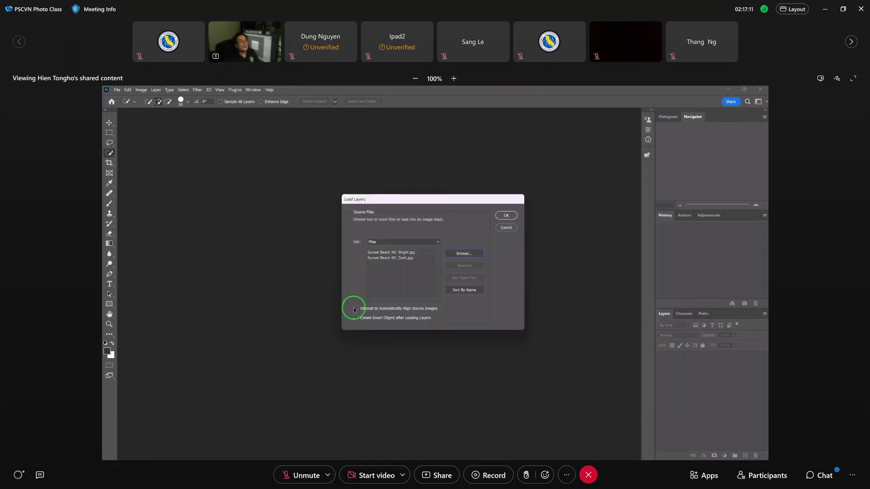
{"action": "left_click", "coordinate": [355, 309]}
{"action": "left_click", "coordinate": [507, 215]}
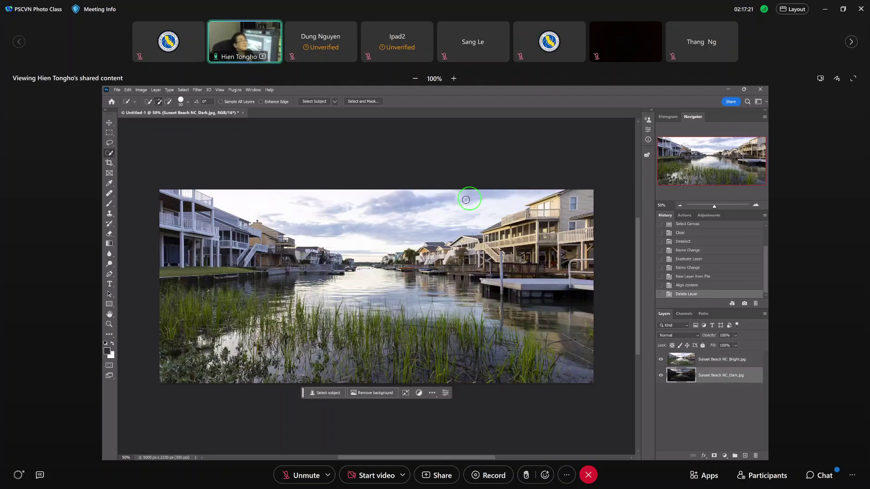
Step: Open Sunset Beach NC_Normal.jpg as a separate document
{"action": "left_click", "coordinate": [117, 90]}
{"action": "left_click", "coordinate": [121, 106]}
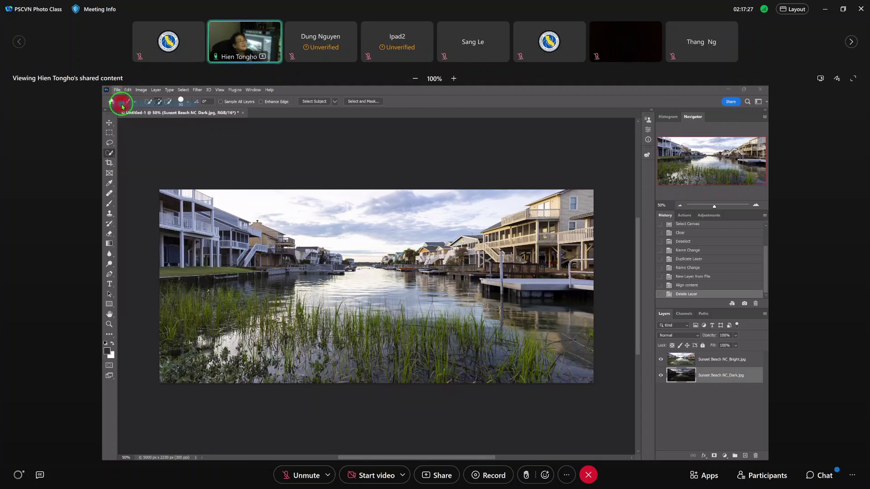
{"action": "left_click", "coordinate": [297, 149]}
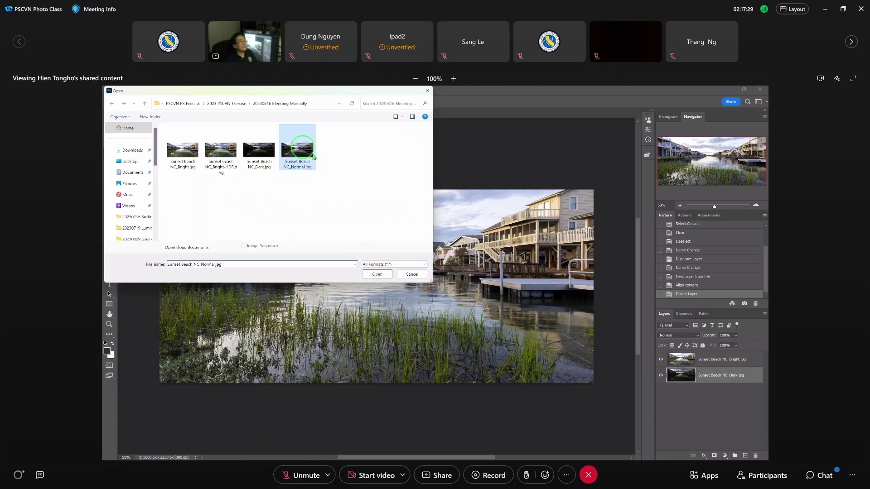
{"action": "left_click", "coordinate": [377, 274]}
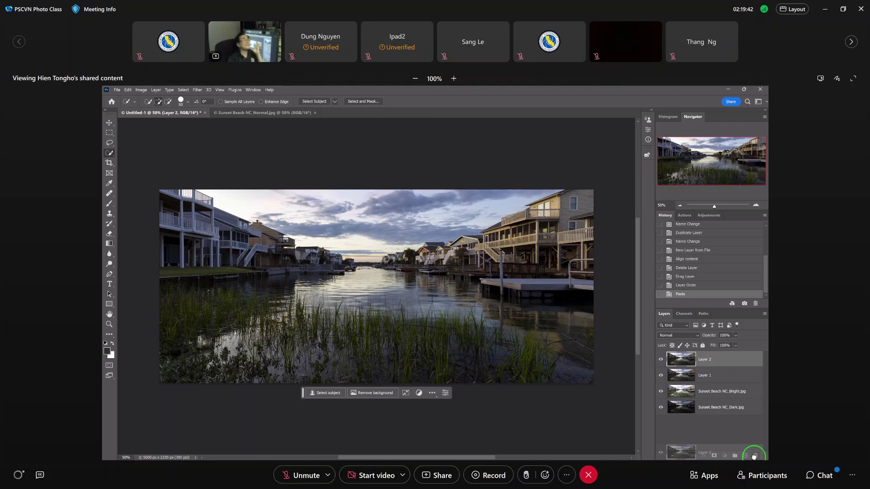
Step: Delete Layer 2 from the Untitled-1 stack and switch to the Sunset Beach NC_Normal.jpg document
{"action": "left_click_drag", "start_coordinate": [753, 456], "coordinate": [424, 393]}
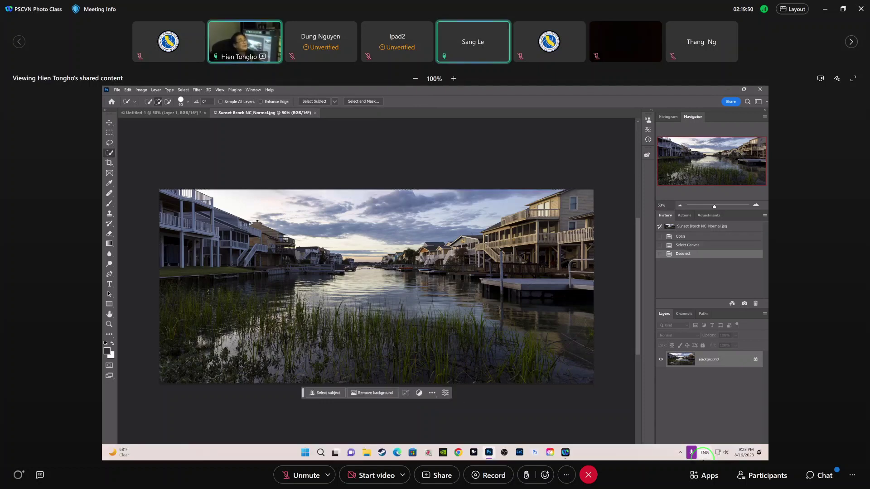
{"action": "left_click", "coordinate": [696, 454]}
{"action": "left_click", "coordinate": [109, 132]}
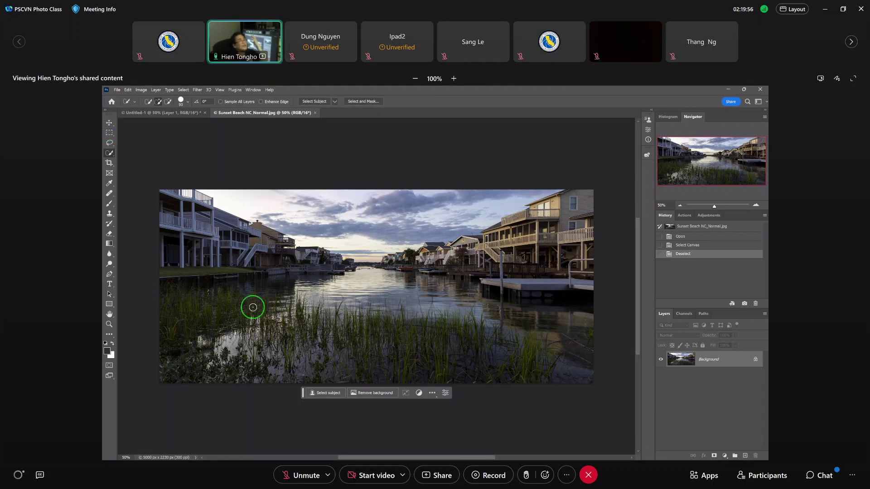
Step: Select the entire canvas of Sunset Beach NC_Normal.jpg and copy it to the clipboard
{"action": "left_click", "coordinate": [182, 89]}
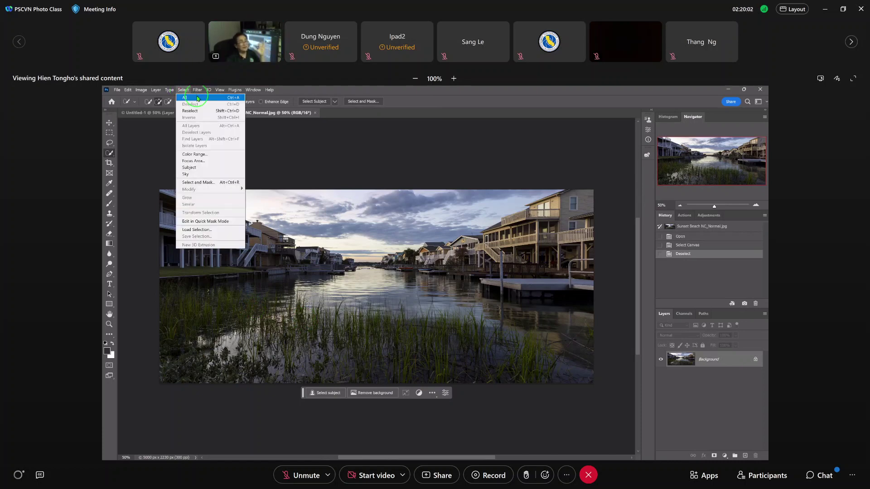
{"action": "left_click", "coordinate": [198, 98]}
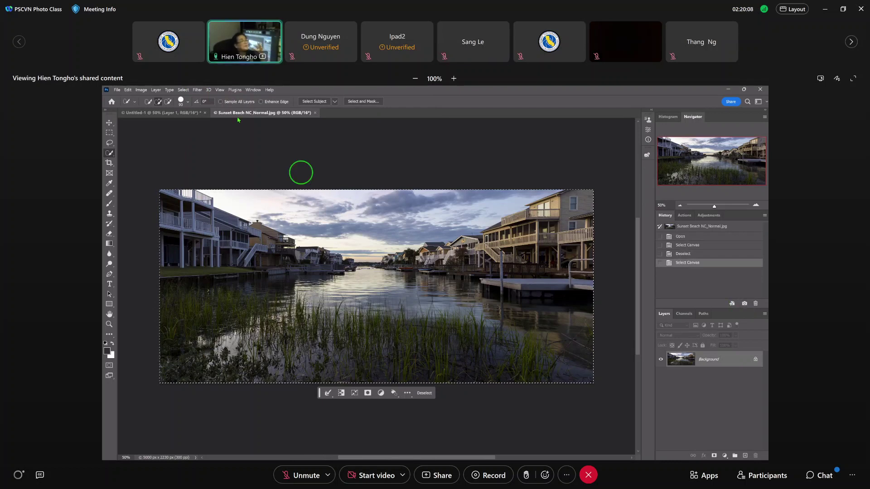
{"action": "left_click", "coordinate": [129, 91]}
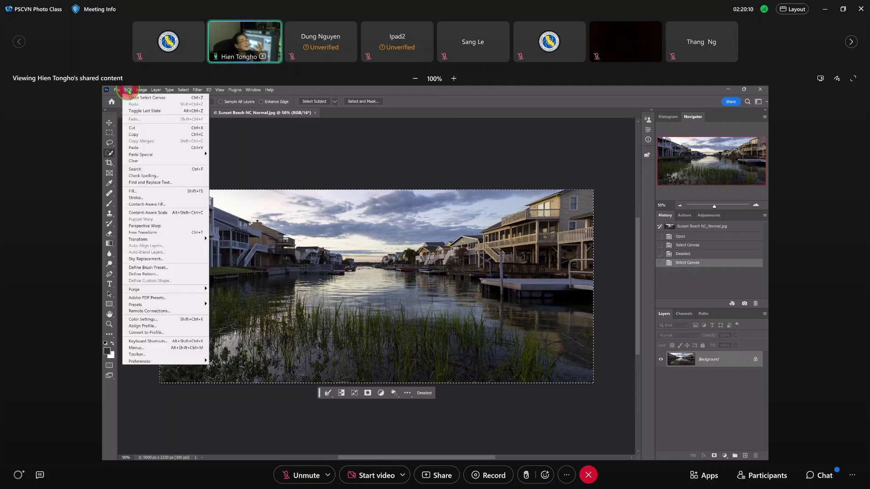
{"action": "left_click", "coordinate": [141, 135]}
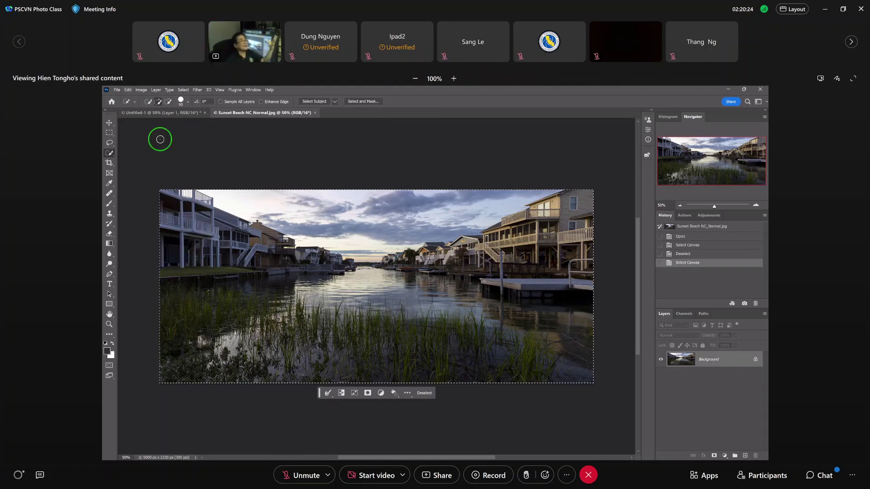
Step: Paste the copied normal exposure into the Untitled-1 document as a new layer at the top of the stack
{"action": "left_click", "coordinate": [178, 113]}
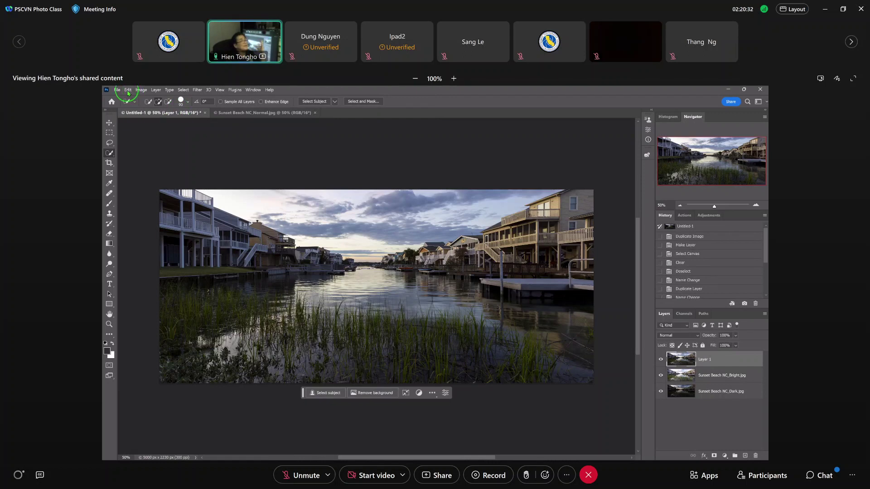
{"action": "left_click", "coordinate": [128, 90]}
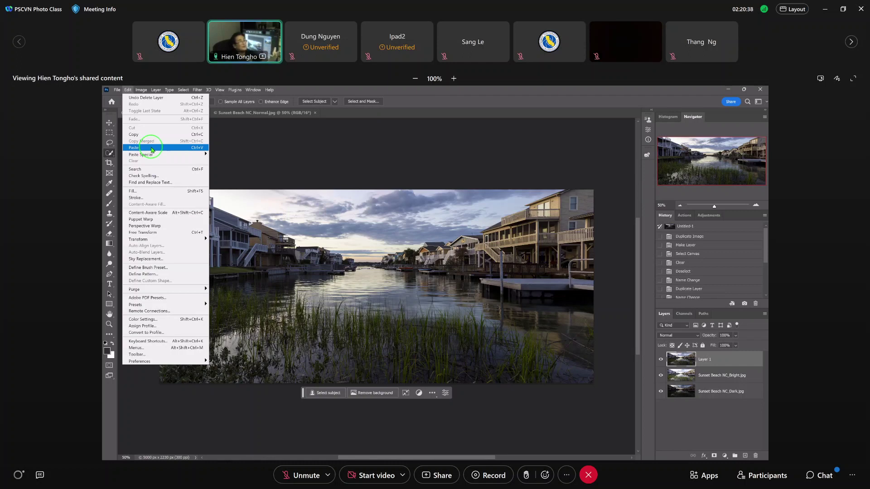
{"action": "left_click", "coordinate": [152, 149]}
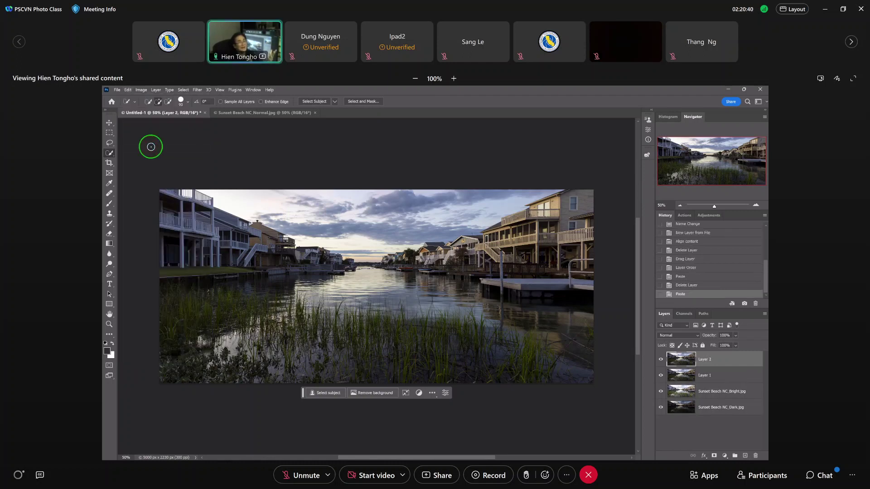
{"action": "left_click", "coordinate": [129, 90]}
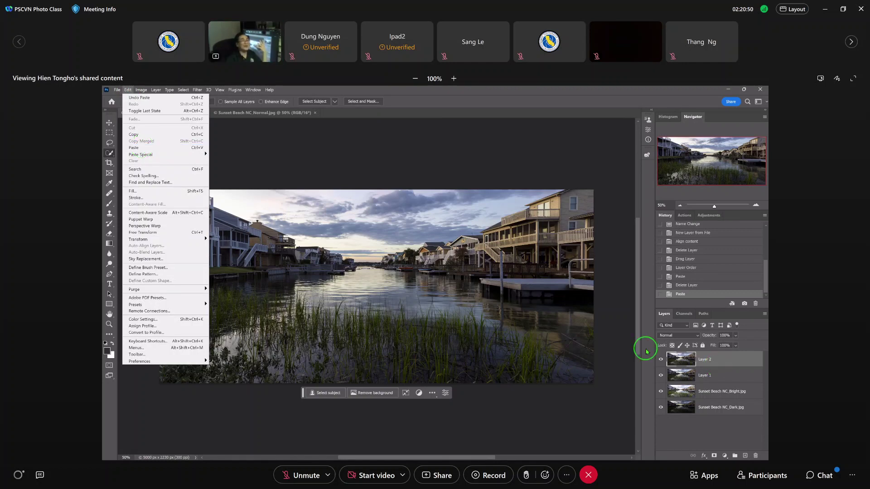
{"action": "left_click", "coordinate": [268, 96]}
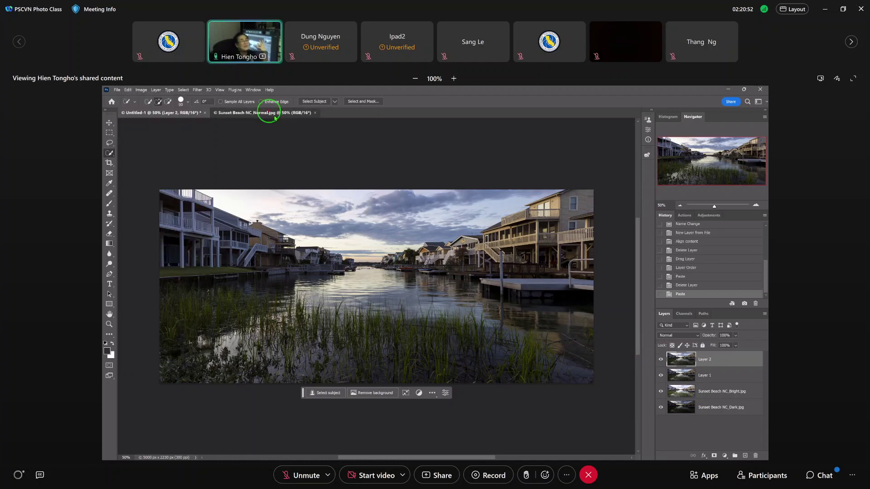
Step: Close Sunset Beach NC_Normal.jpg without saving changes and return to Layer 2 in the Untitled-1 stack
{"action": "left_click", "coordinate": [299, 113]}
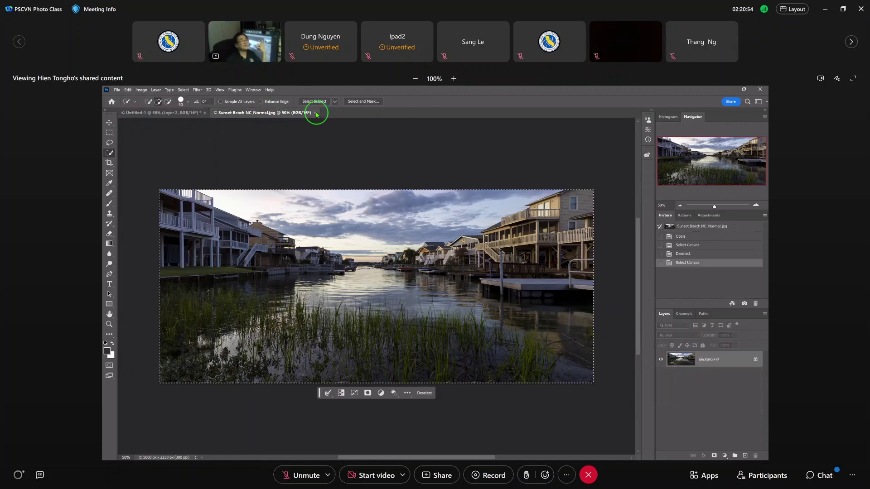
{"action": "left_click", "coordinate": [316, 114]}
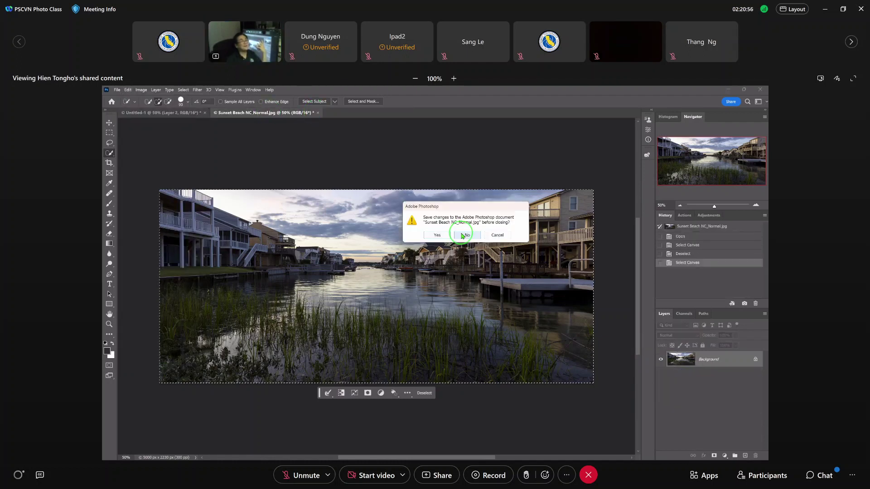
{"action": "left_click", "coordinate": [462, 235]}
{"action": "left_click", "coordinate": [177, 113]}
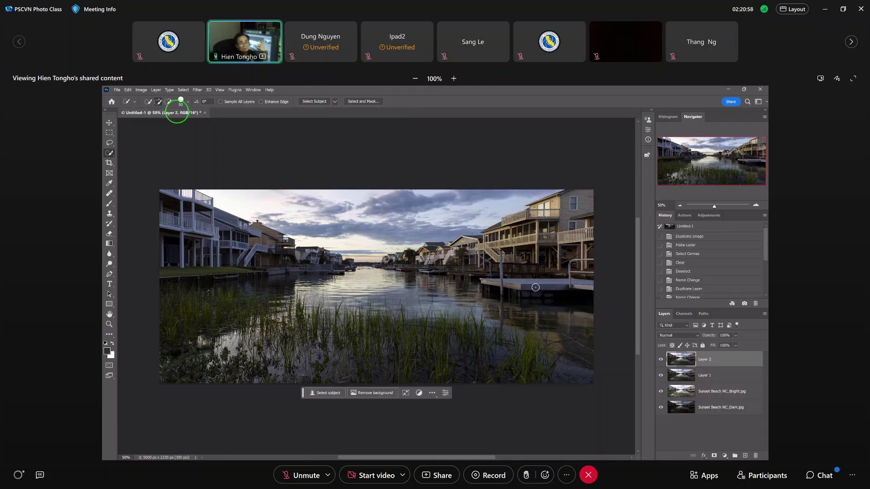
{"action": "left_click", "coordinate": [707, 362]}
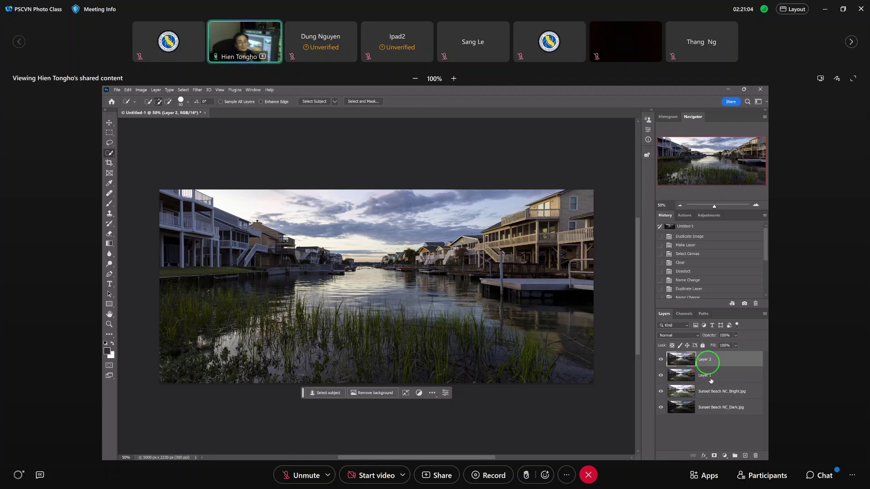
{"action": "left_click", "coordinate": [766, 265]}
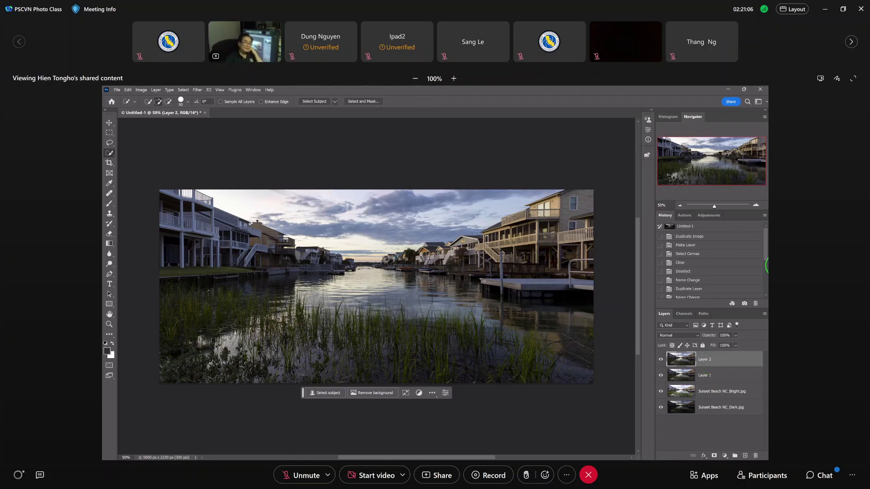